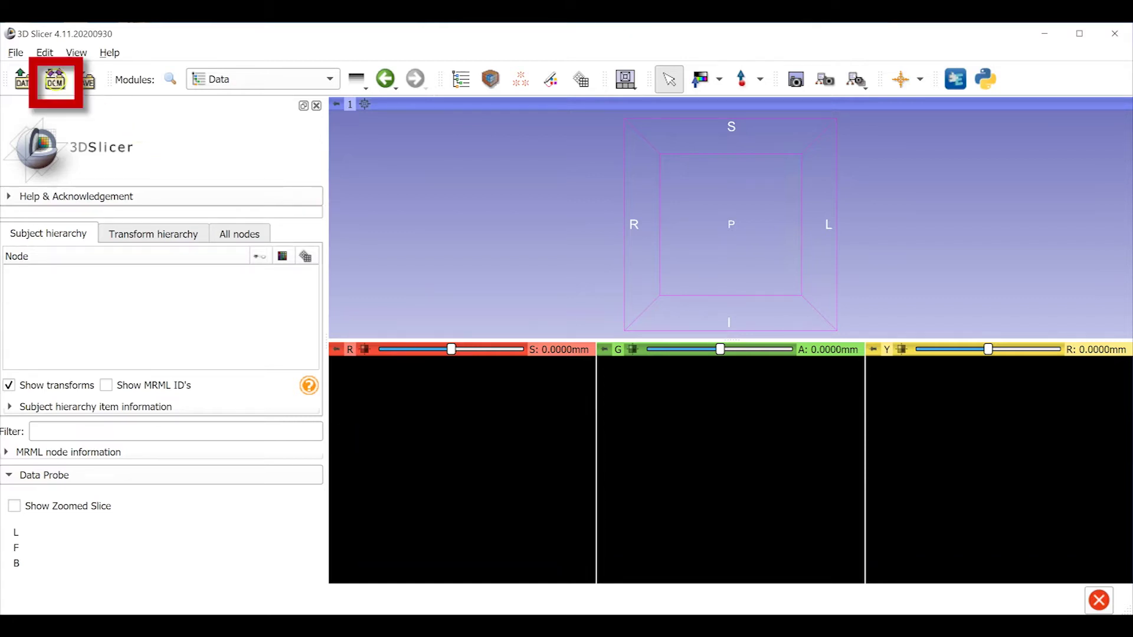
- Load the mouse skull CT series from the DICOM database into the slice views
click(54, 82)
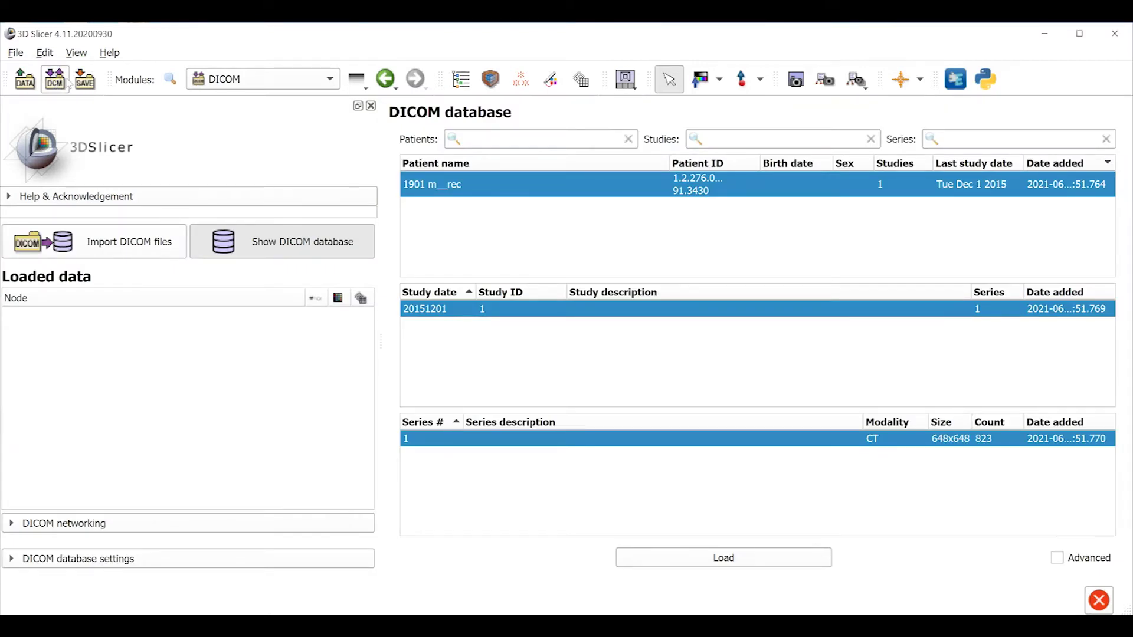
click(791, 558)
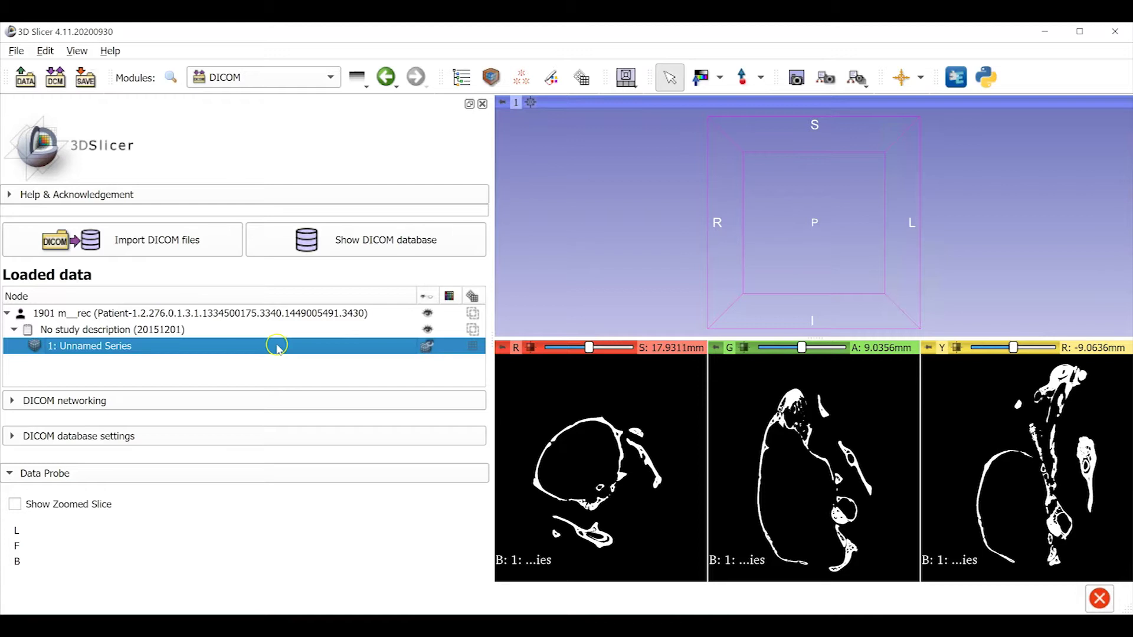
- Rename the loaded CT series to 1901m
right_click(278, 347)
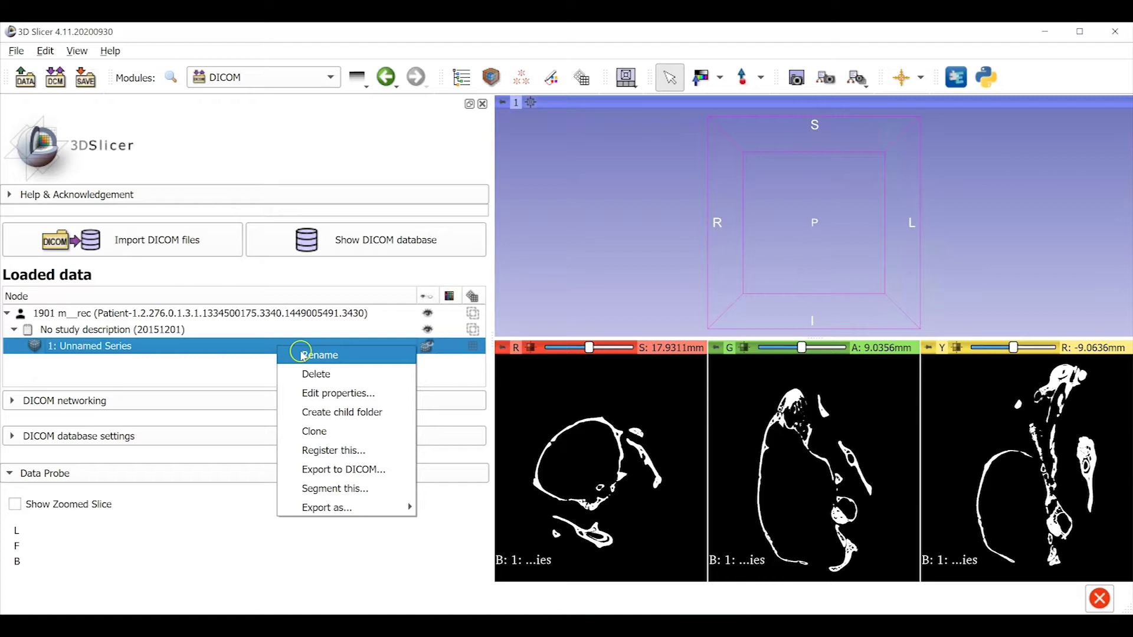
click(302, 354)
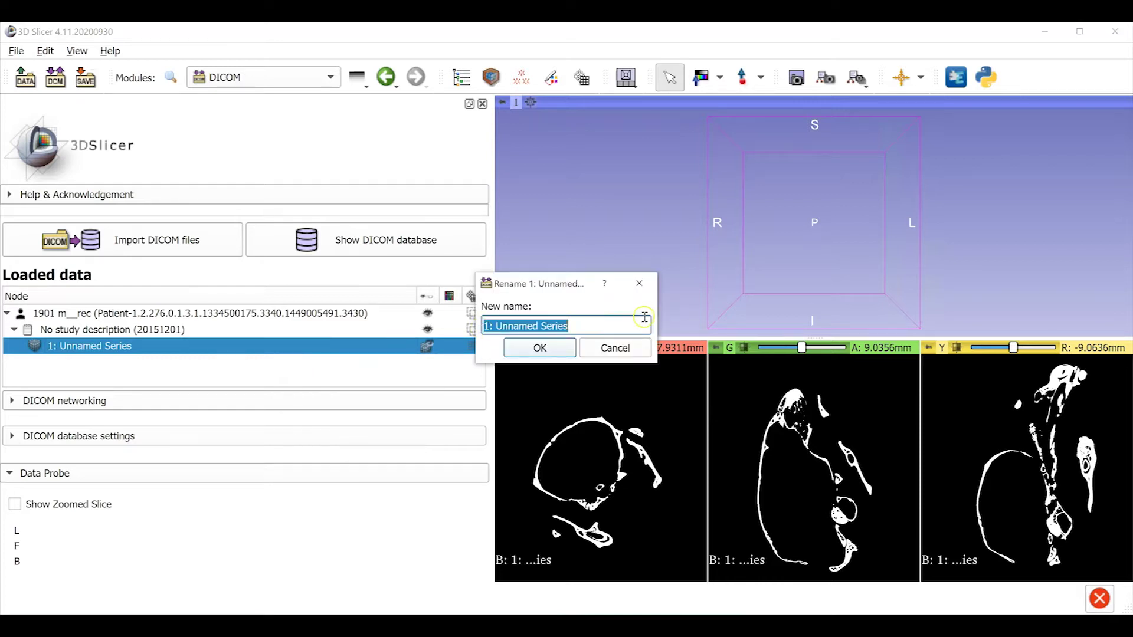
text(1901m)
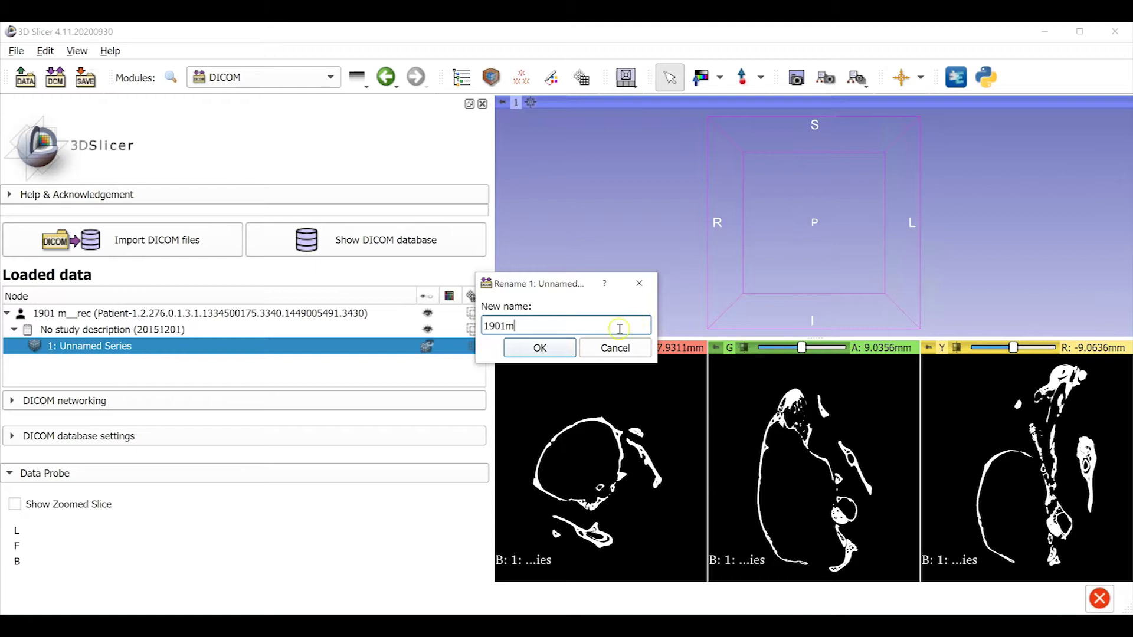
click(564, 350)
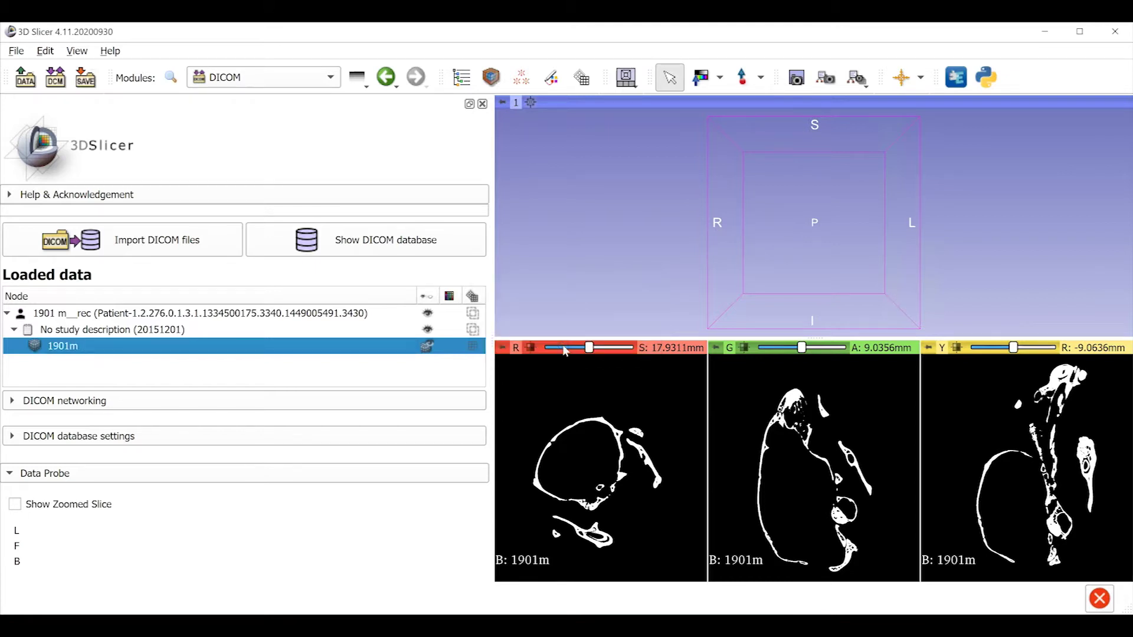
- Pin the 3D view controller and give the 3D view a black background
mouse_move(502, 103)
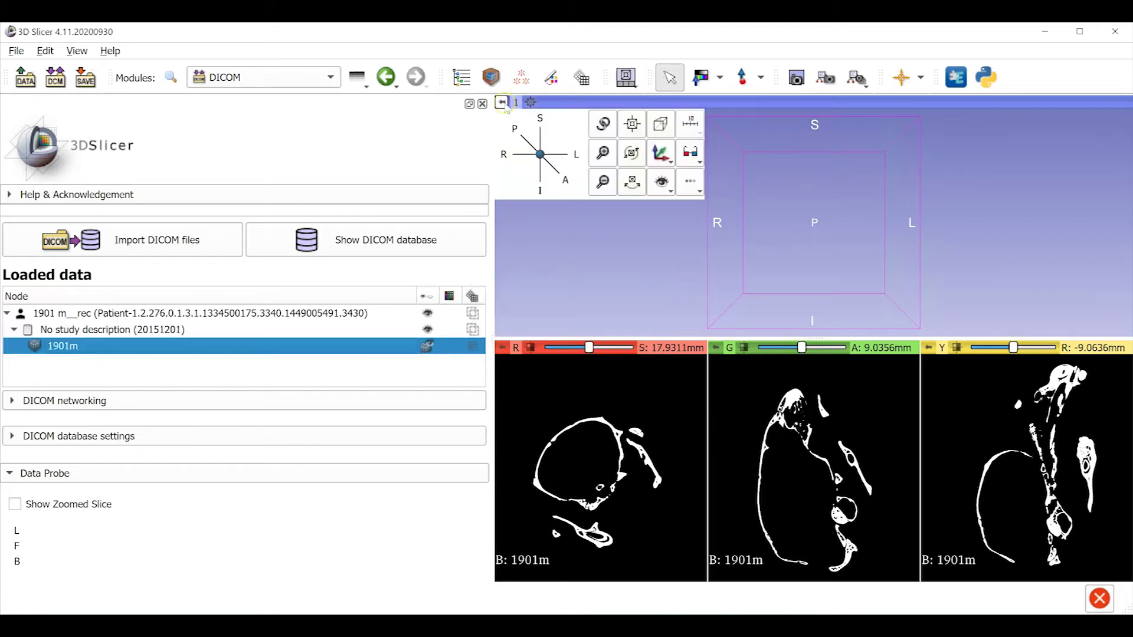
click(502, 103)
click(666, 186)
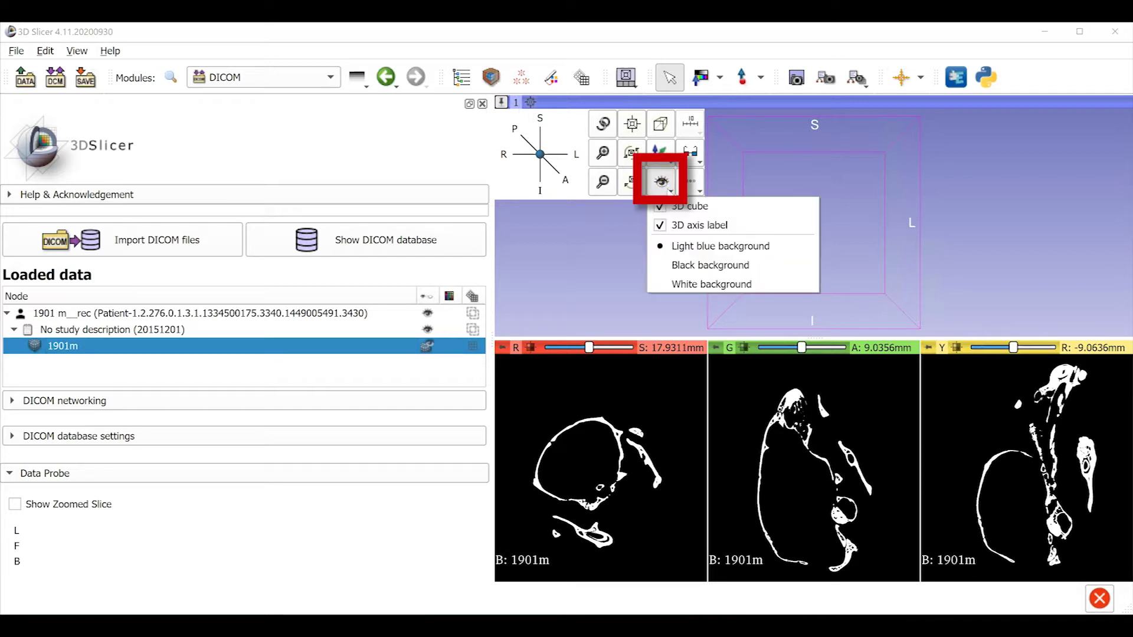
click(703, 265)
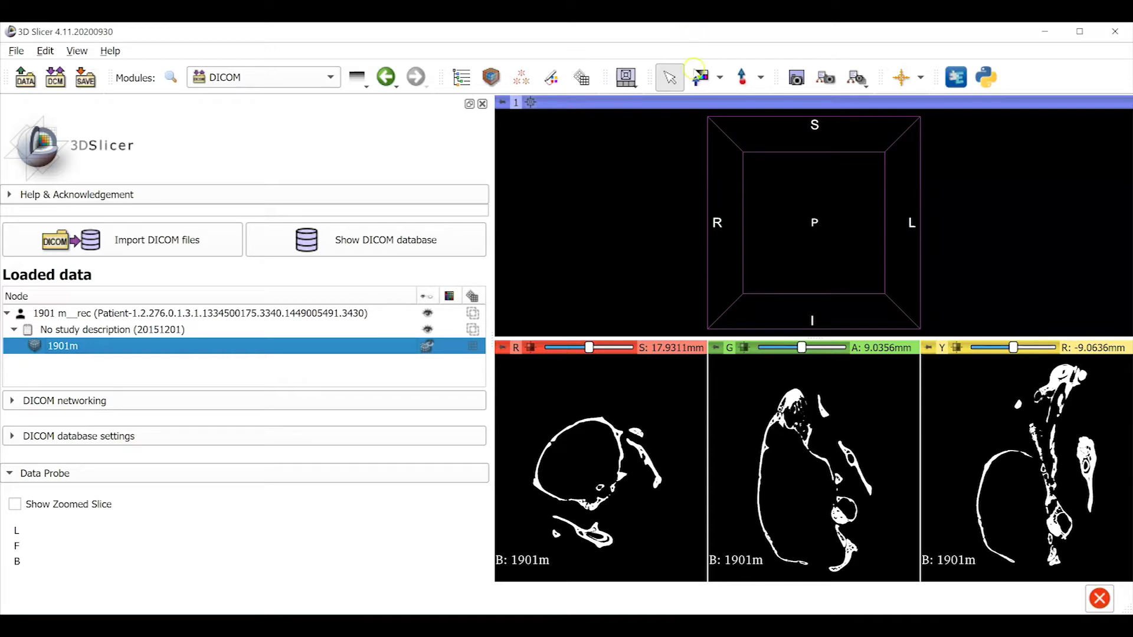
- Adjust the CT slices' contrast with Window/Level, then return to normal interaction
click(700, 77)
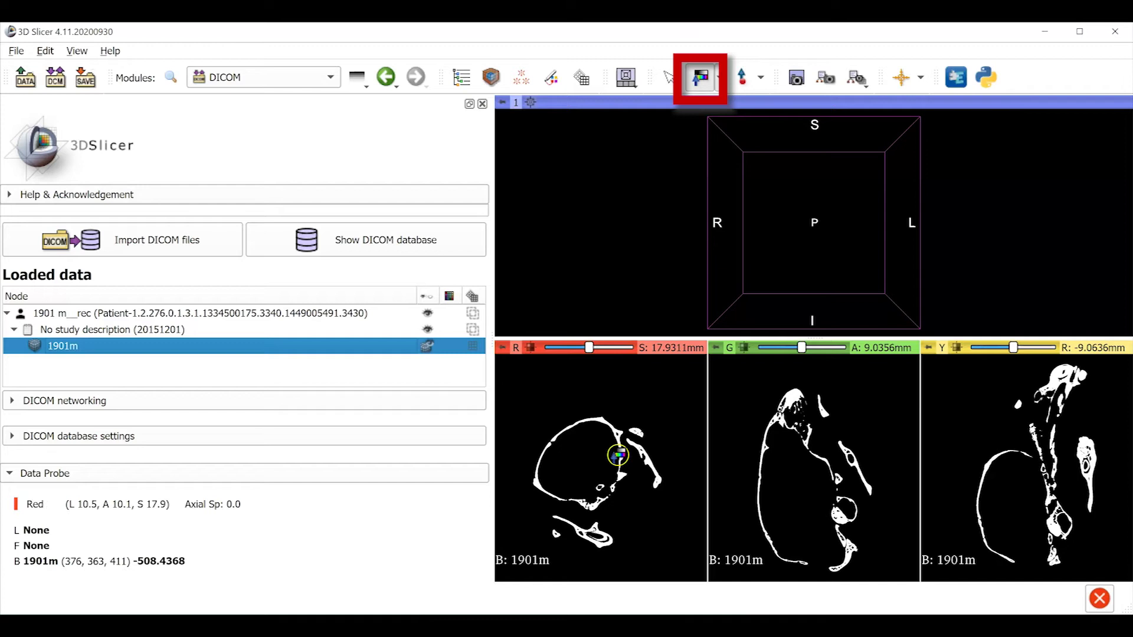
drag(618, 454, 688, 451)
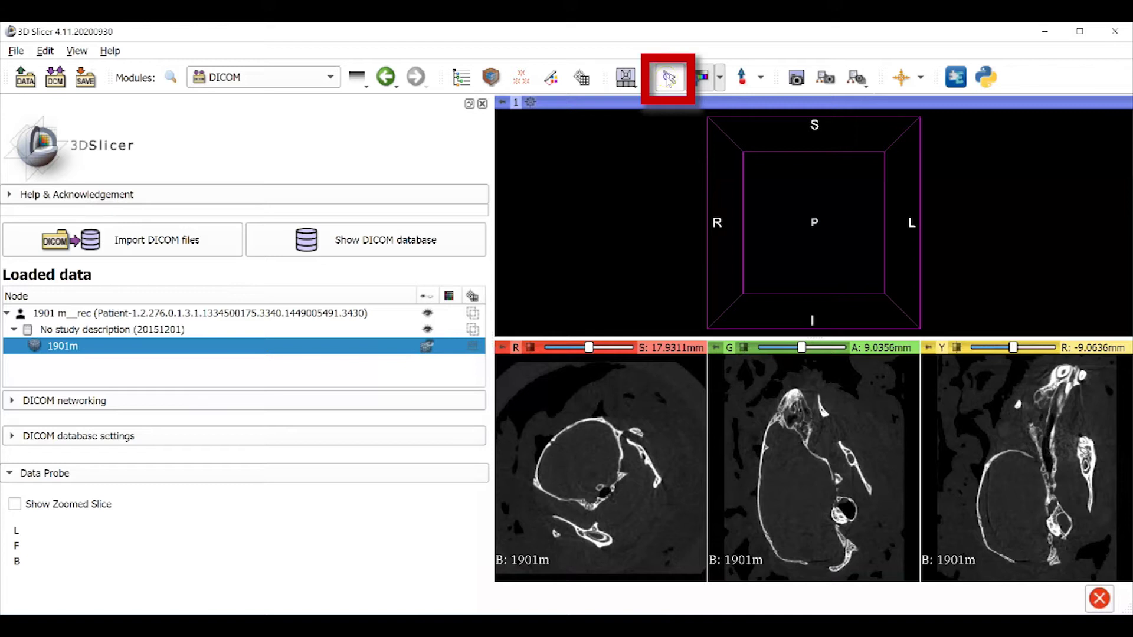
click(669, 77)
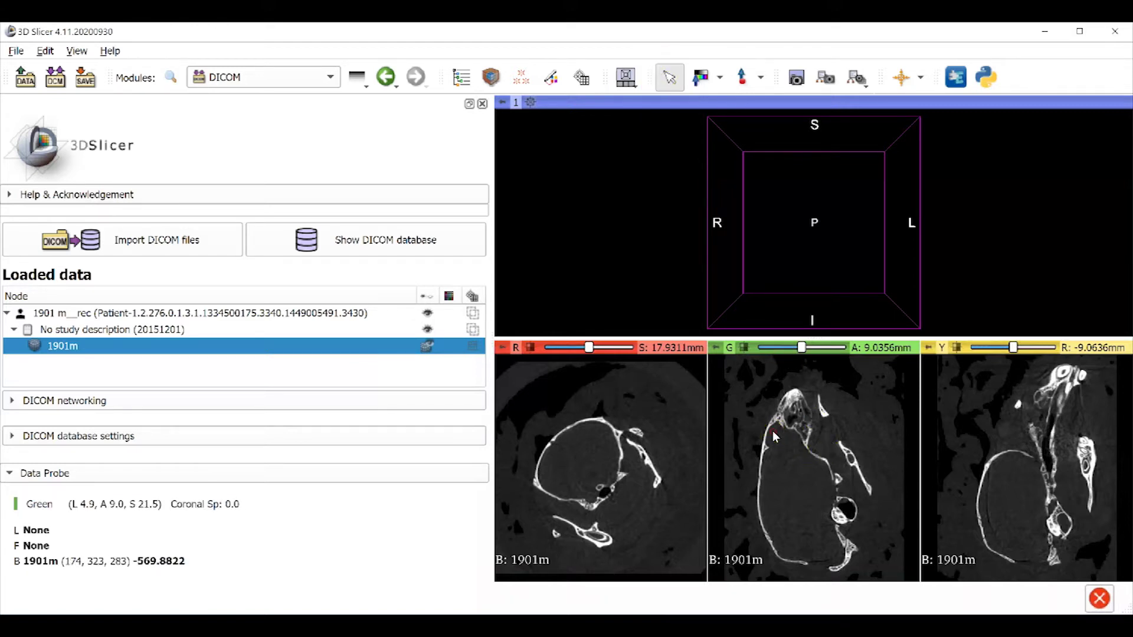
- Magnify and pan the coronal skull slice, then reset the 3D view's field of view
right_drag(775, 437, 839, 443)
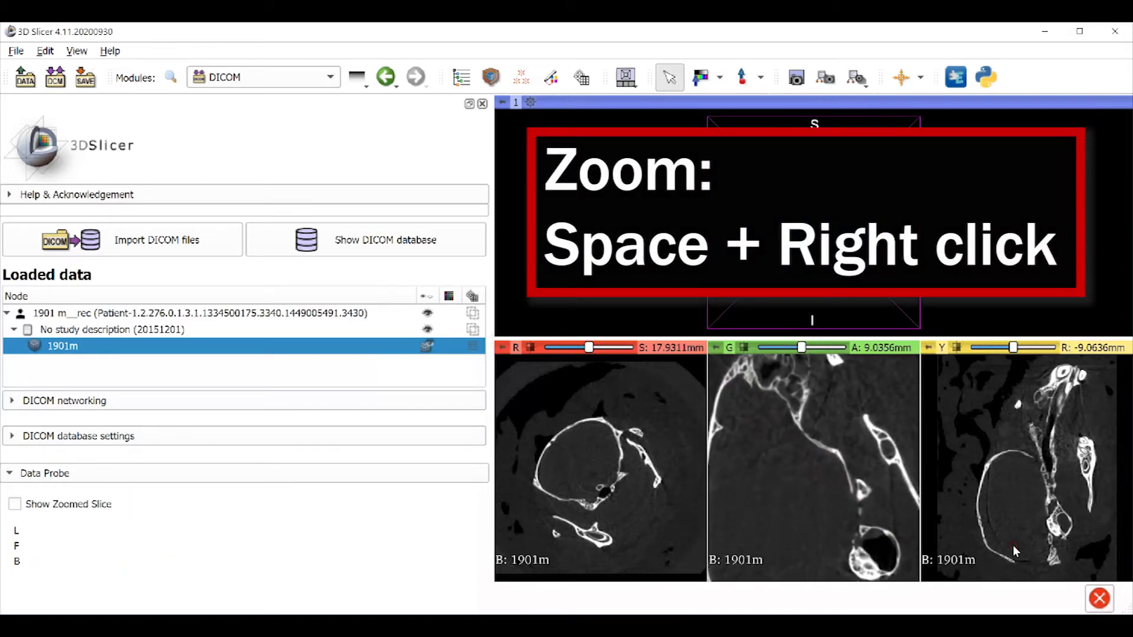
key(shift)
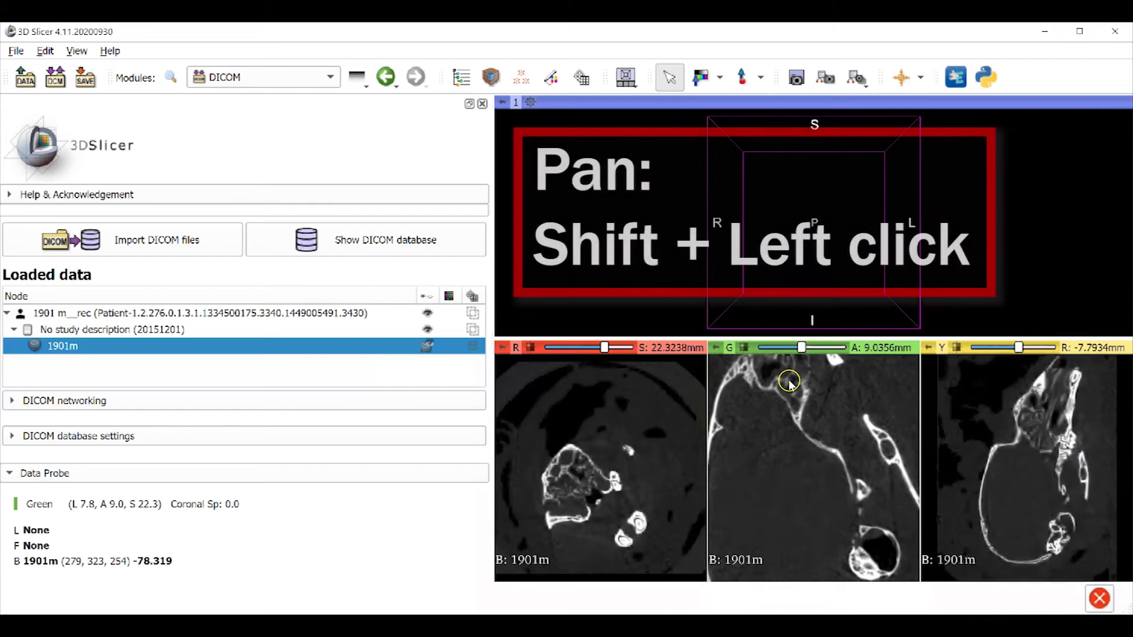
shift+drag(789, 380, 817, 476)
ctrl+scroll(816, 475, up, 5)
ctrl+scroll(1015, 546, up, 5)
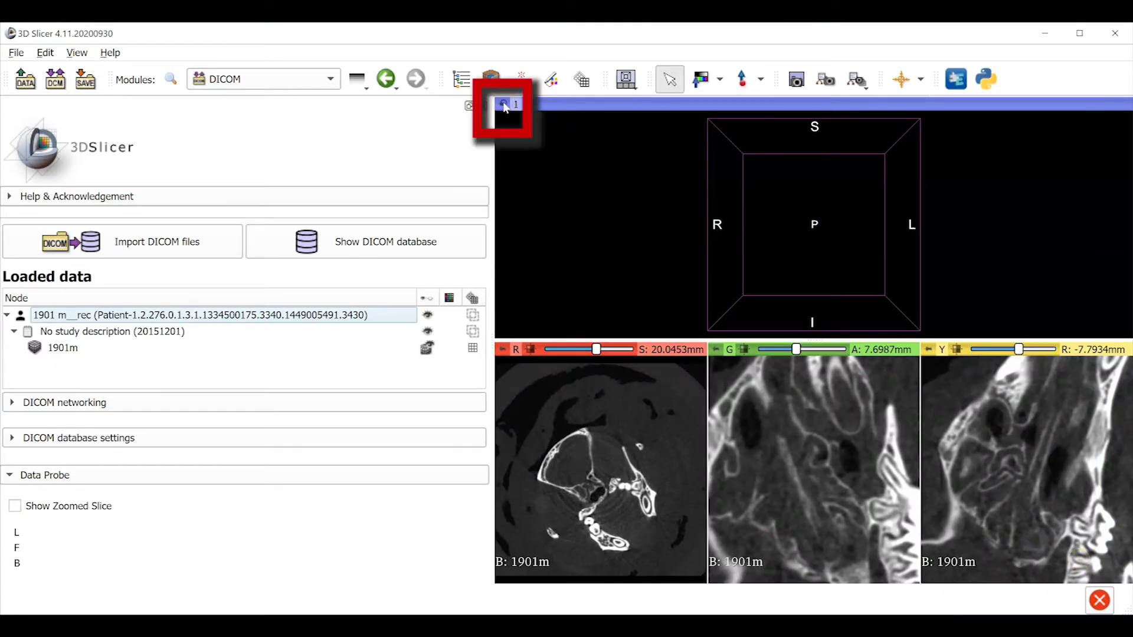
mouse_move(504, 105)
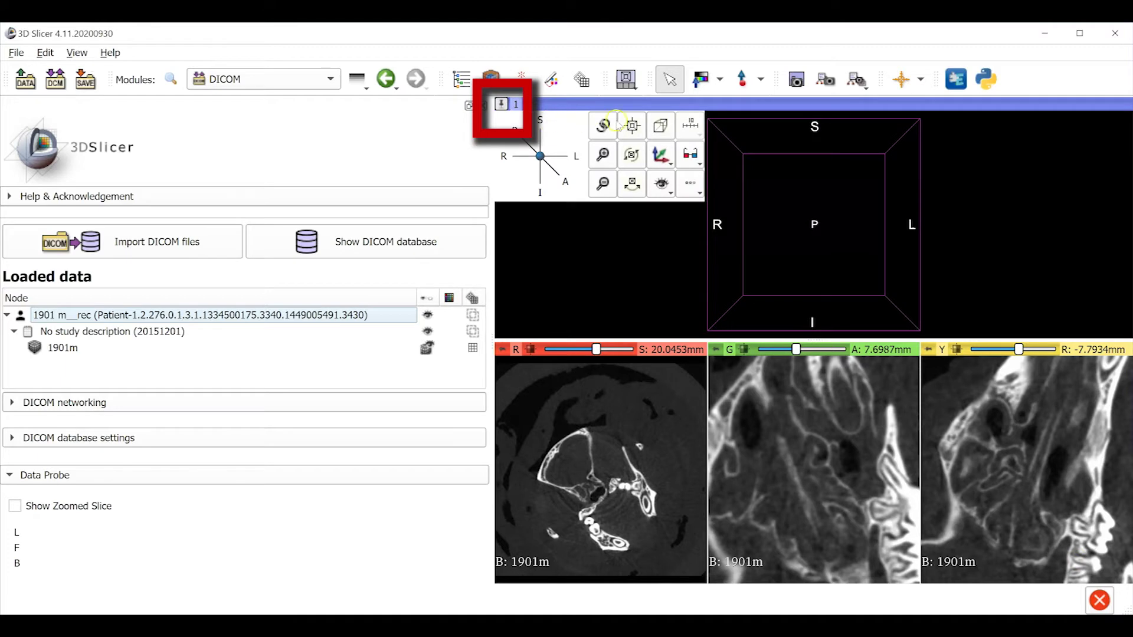
click(661, 126)
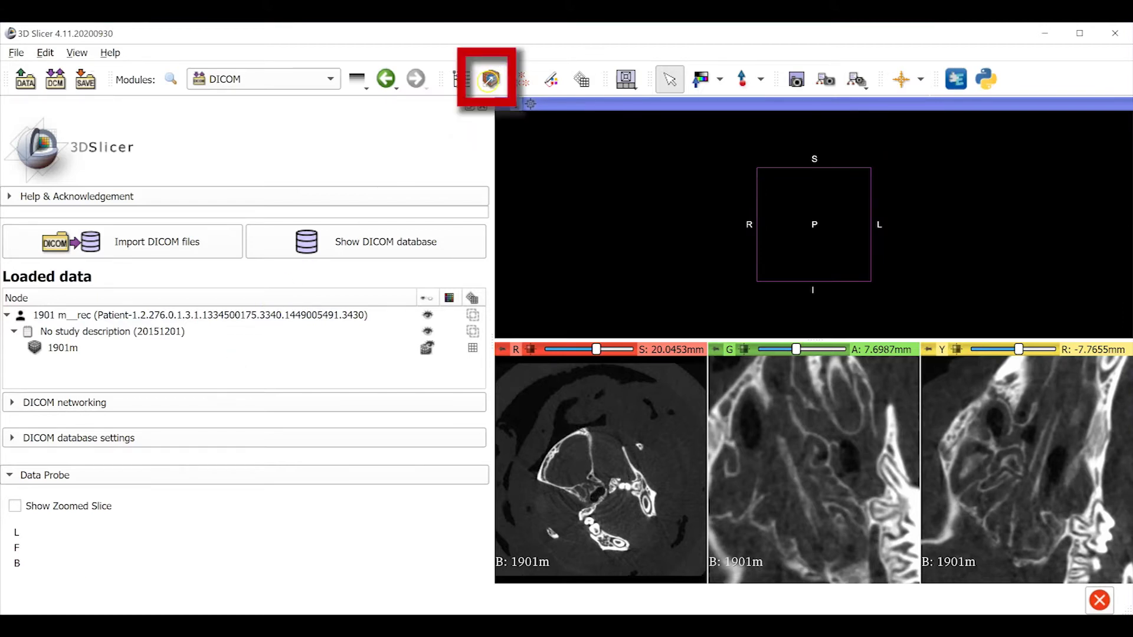
- Choose the 1901m volume in the Volume Rendering module
click(492, 81)
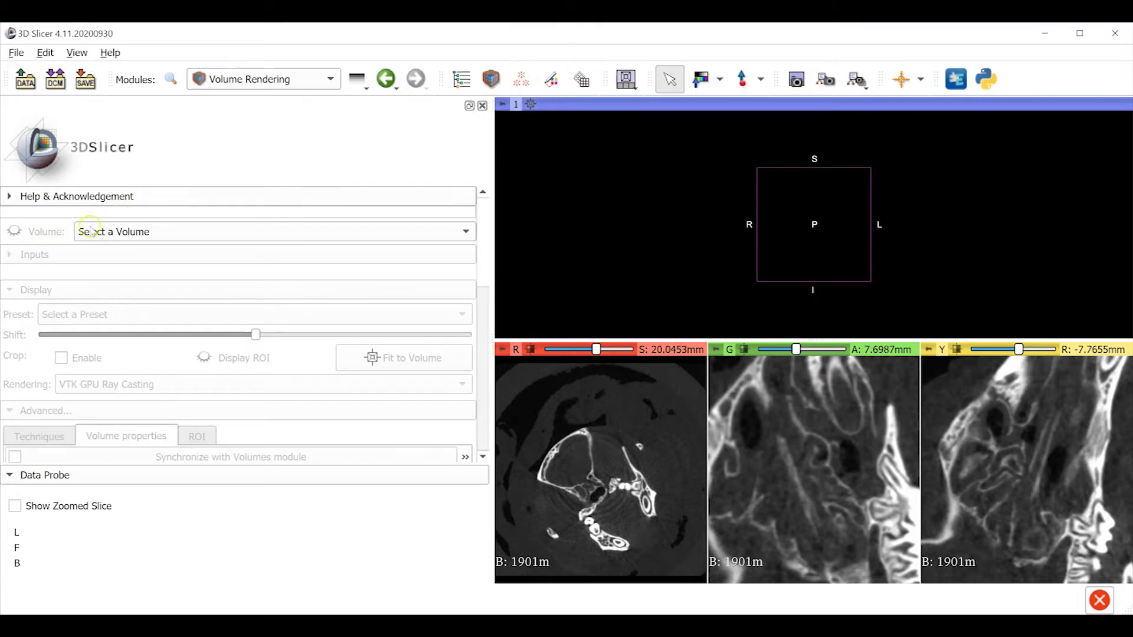
click(115, 232)
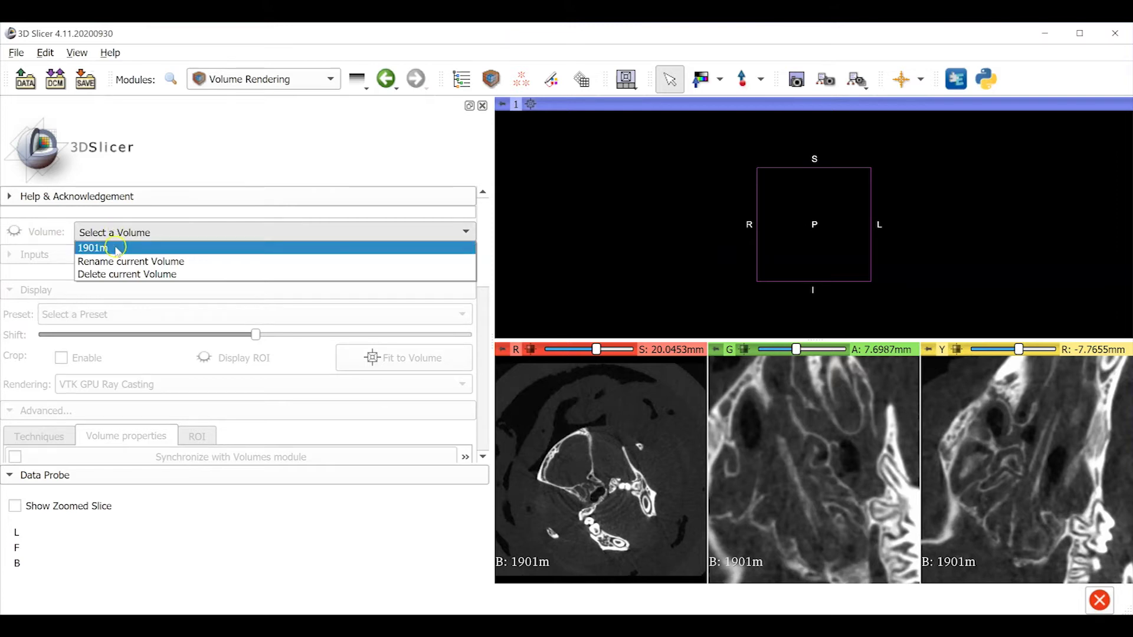
click(116, 248)
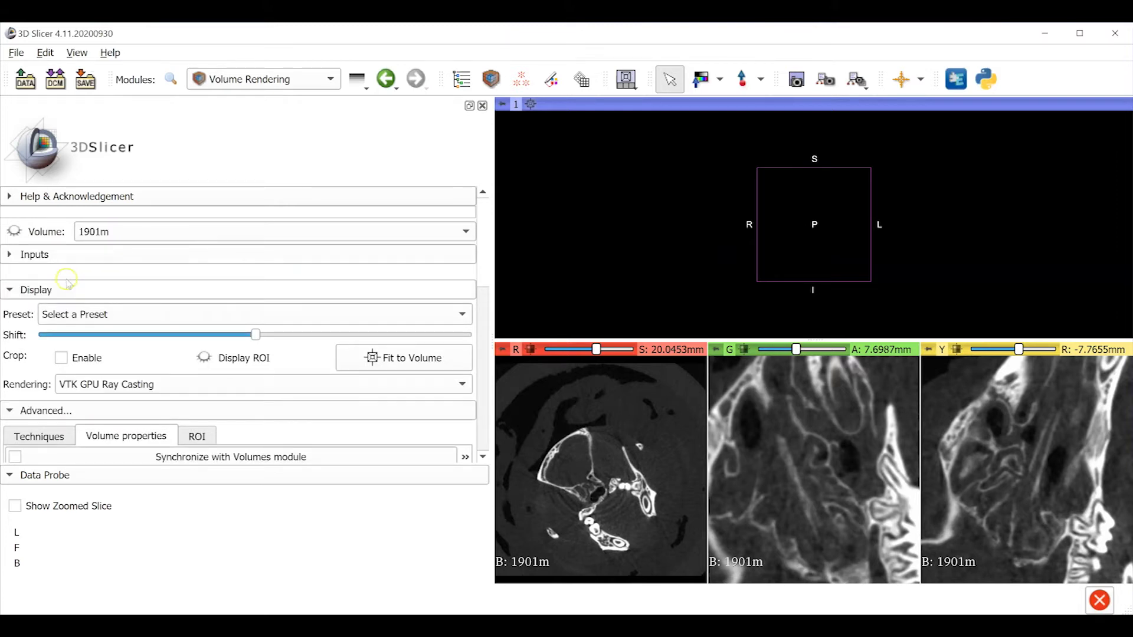
- Set a threshold opacity mapping of 300 and show the rendered skull in 3D
scroll(65, 274, down, 5)
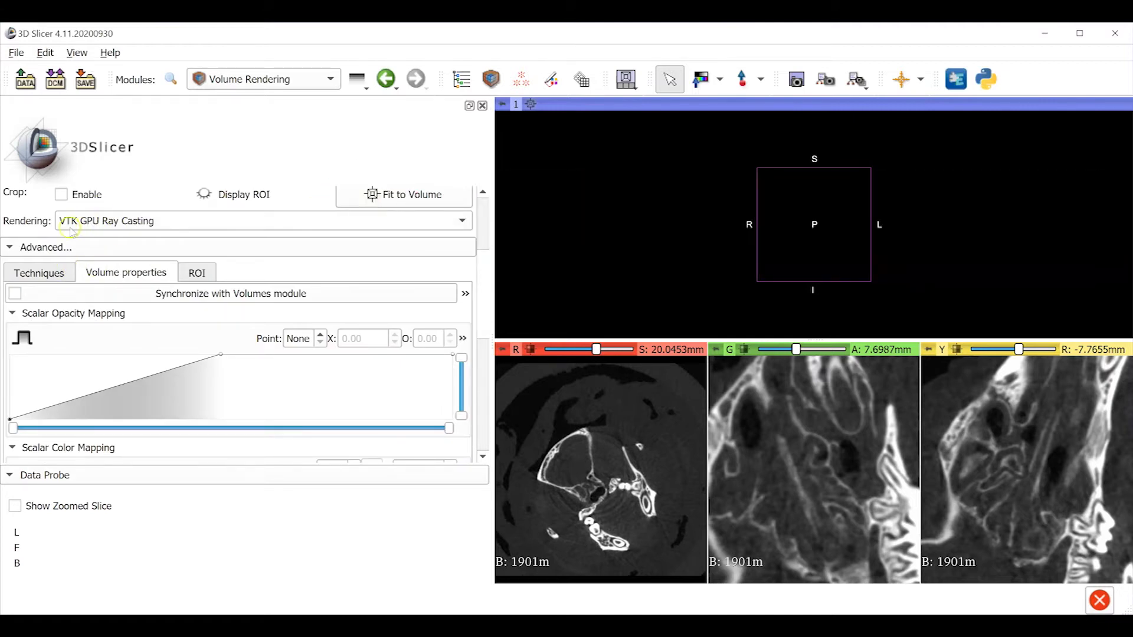
click(24, 338)
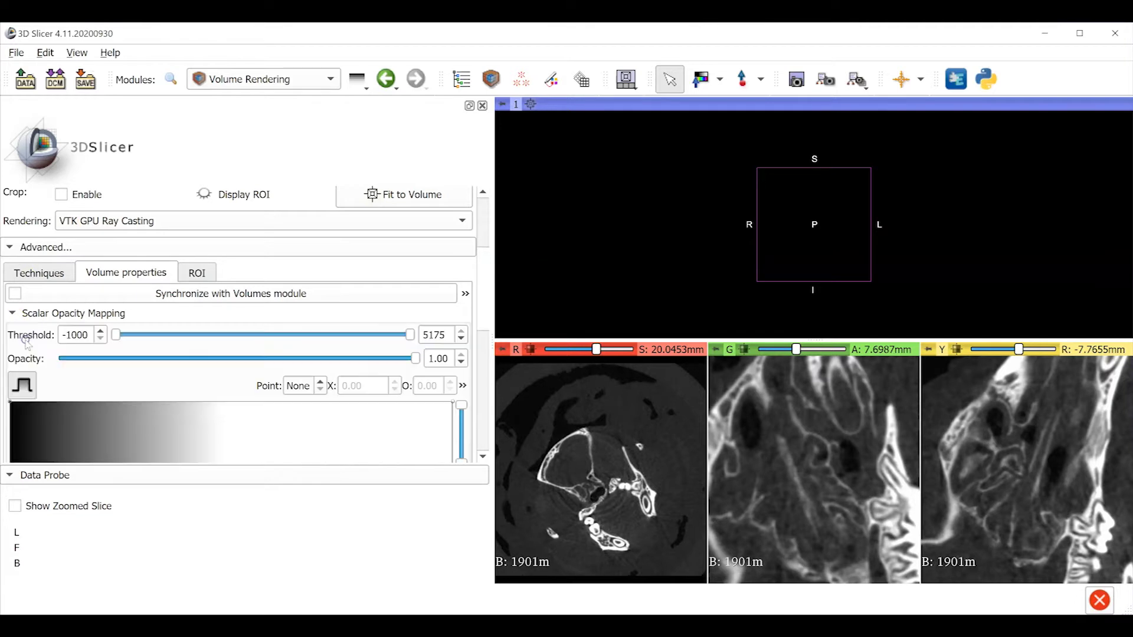
double_click(82, 334)
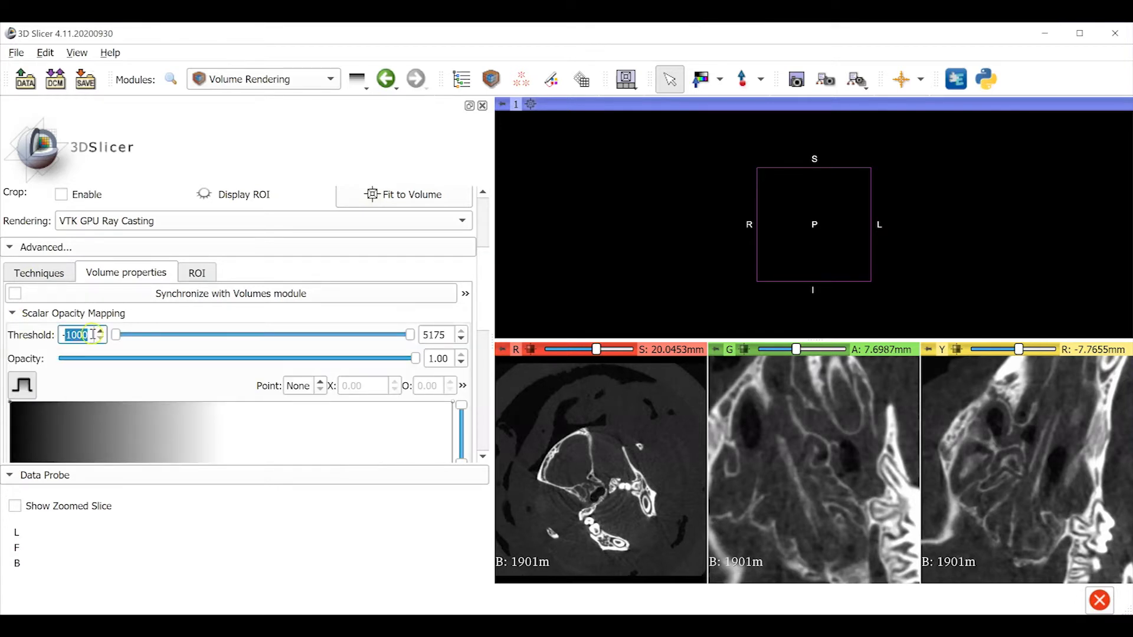
double_click(92, 334)
text(300)
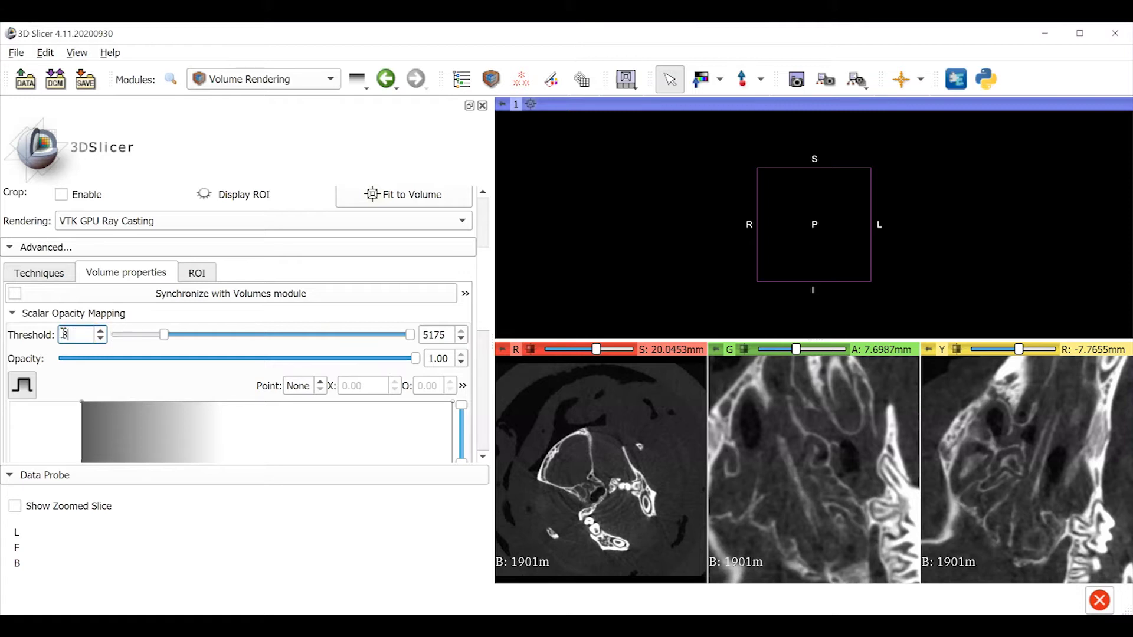
double_click(70, 334)
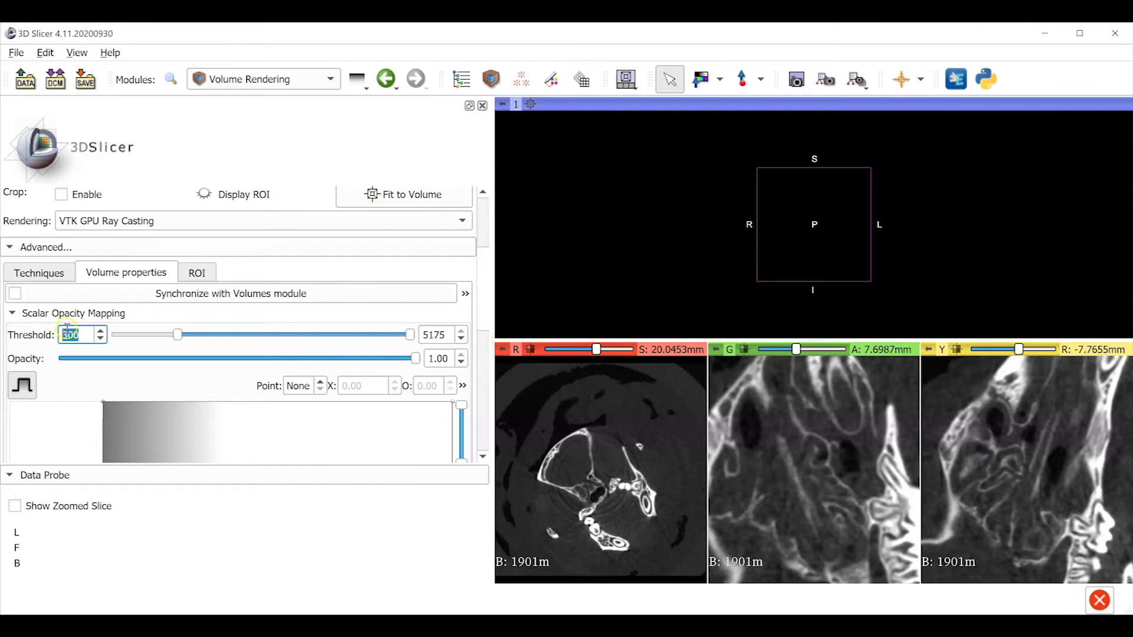
scroll(87, 311, up, 3)
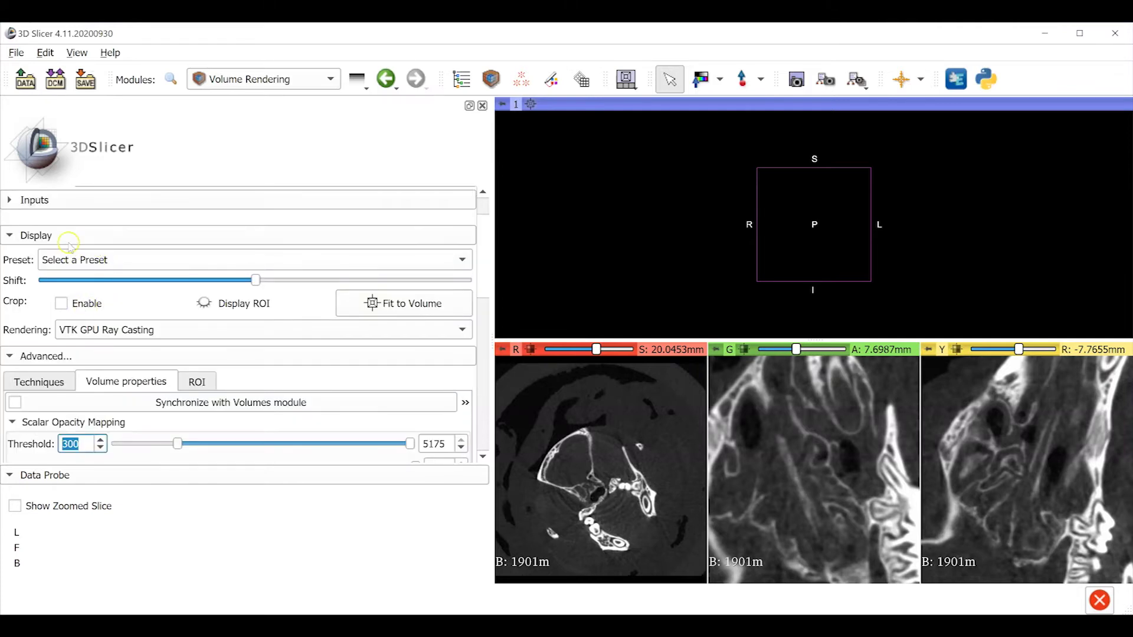
scroll(70, 245, up, 2)
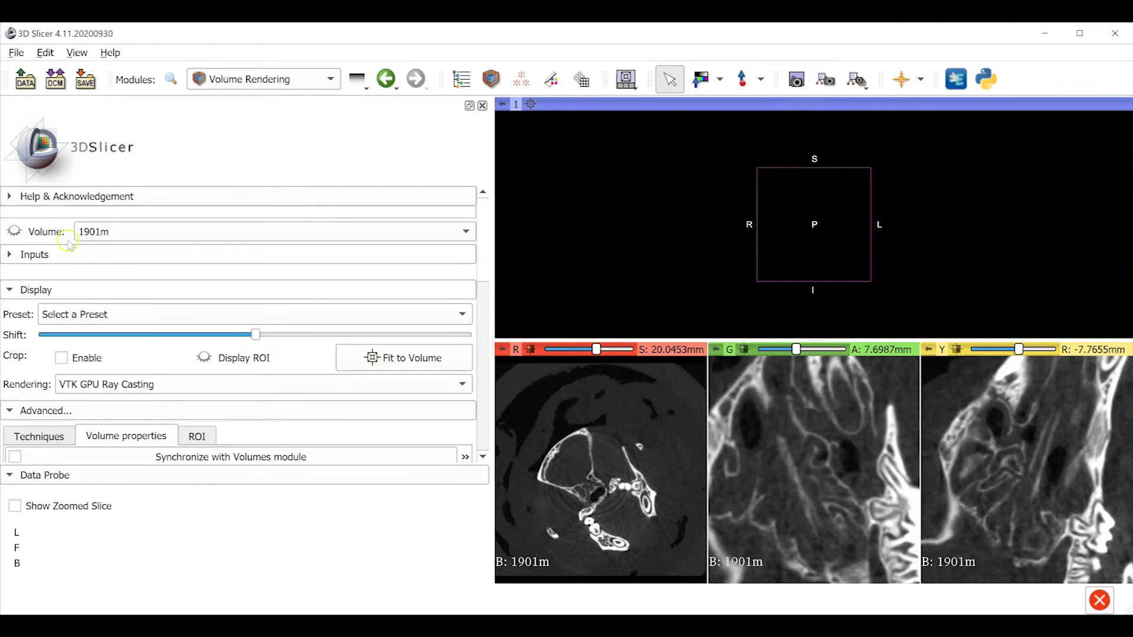
click(15, 232)
- Browse through the skull slices, moving the other views to a chosen coronal point
scroll(840, 233, up, 5)
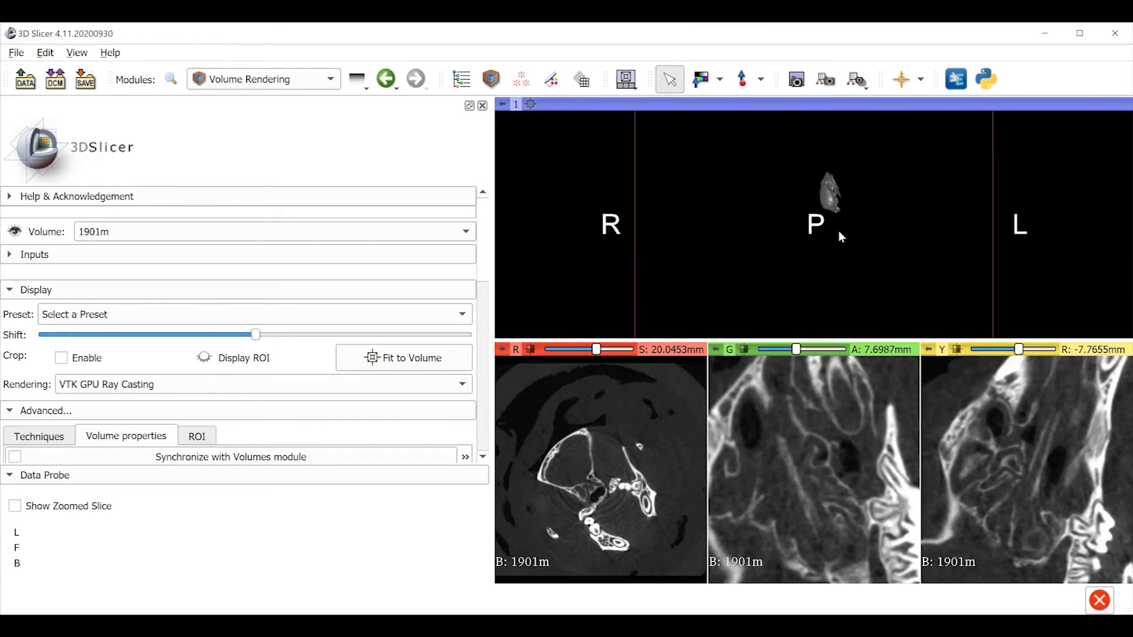
scroll(874, 231, up, 2)
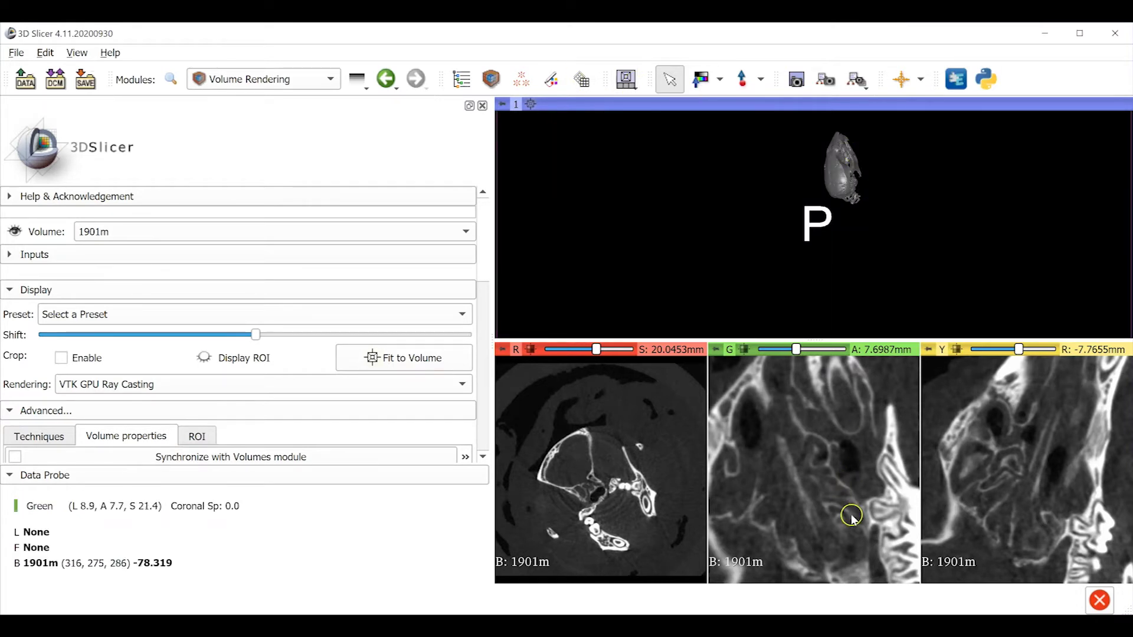
key(shift)
ctrl+scroll(849, 504, down, 3)
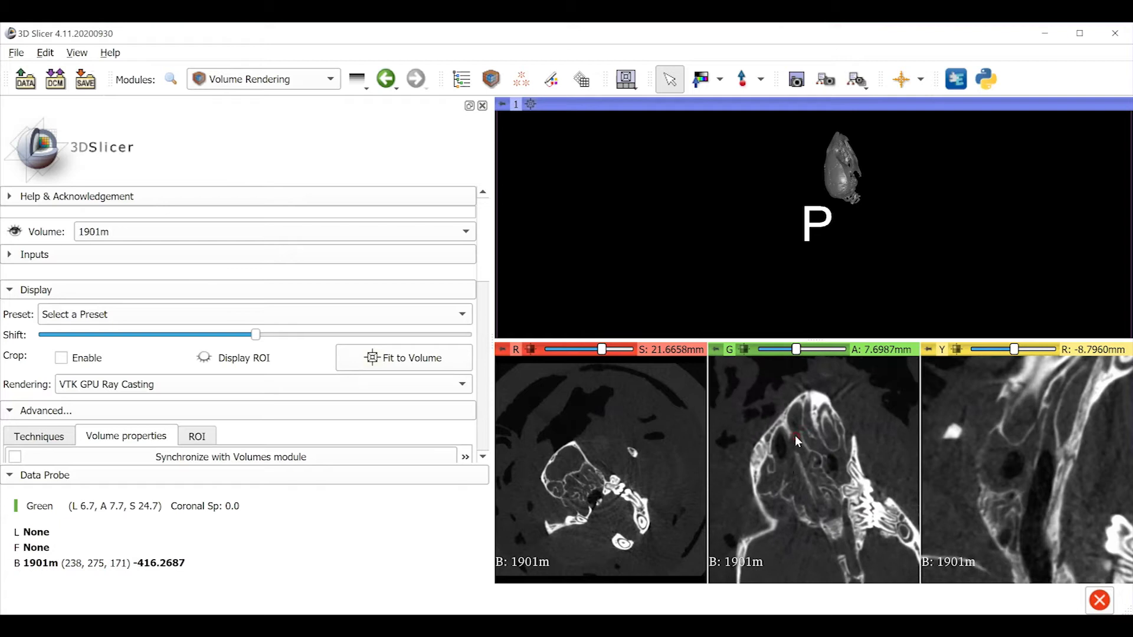
scroll(813, 470, down, 3)
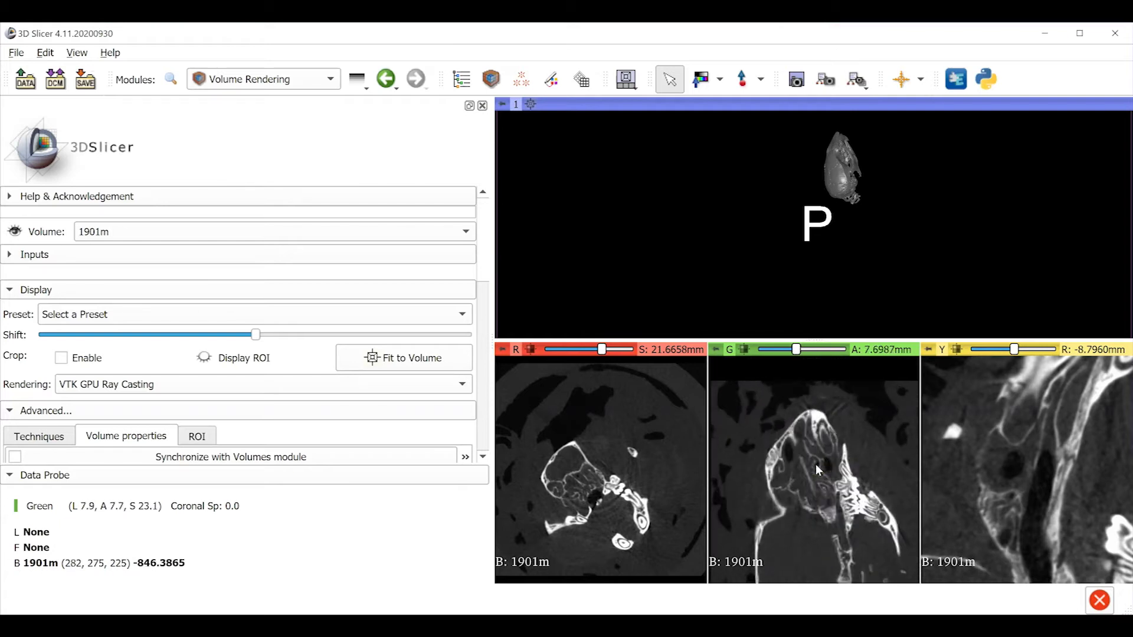
scroll(887, 517, down, 4)
ctrl+scroll(1055, 488, down, 3)
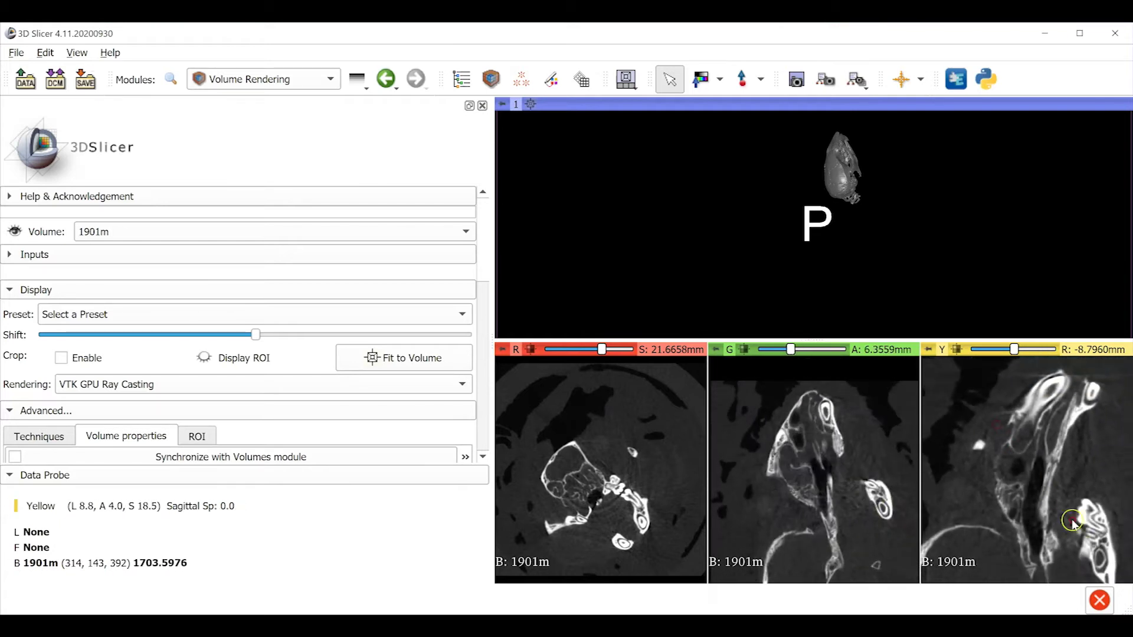
scroll(1056, 493, up, 4)
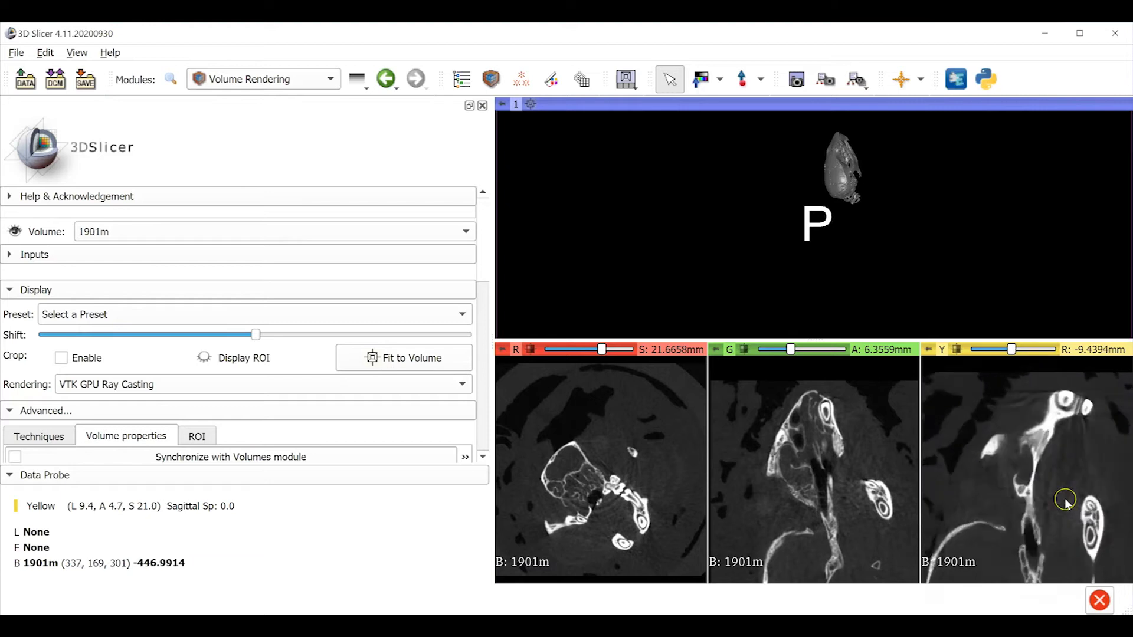
scroll(1066, 505, up, 2)
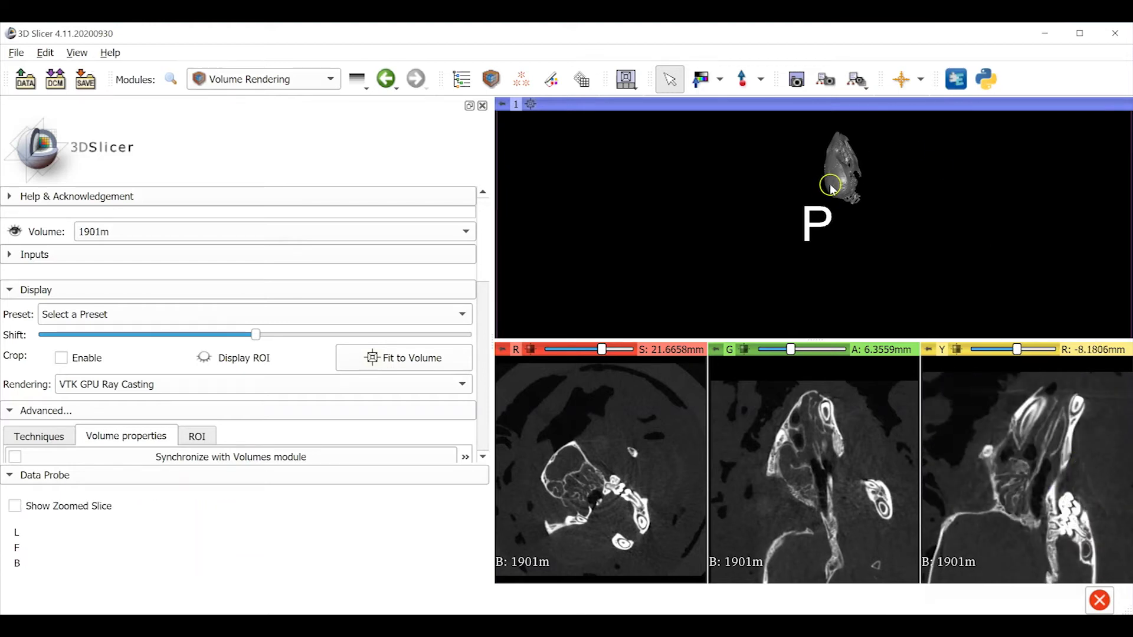
click(630, 83)
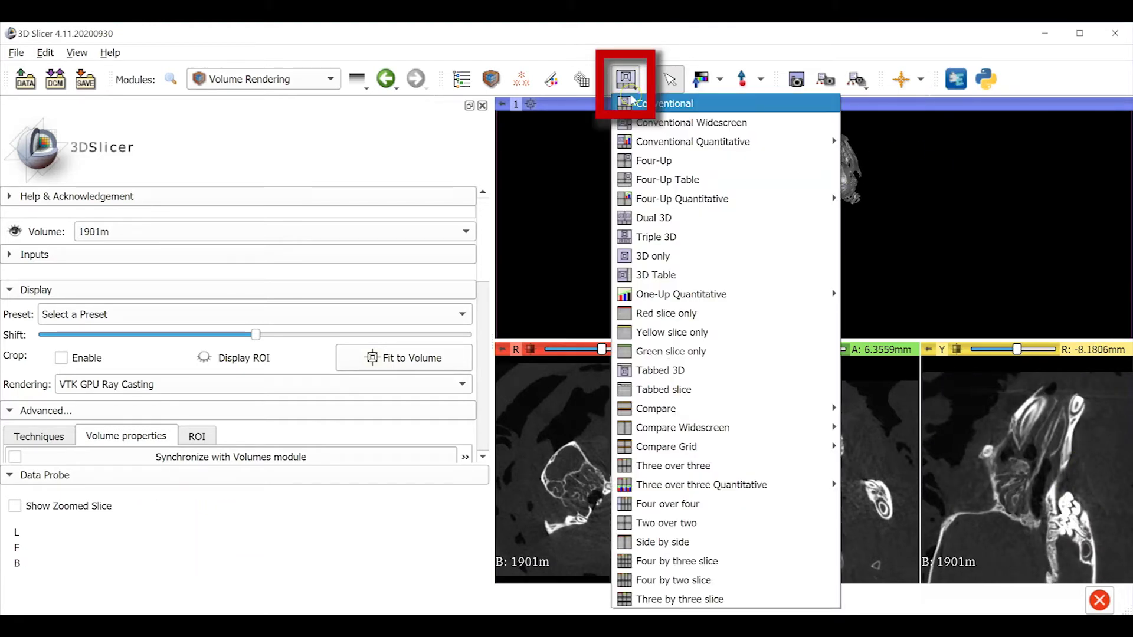
- Switch to the 3D-only layout and select 1901m in the Data module's subject hierarchy
click(657, 260)
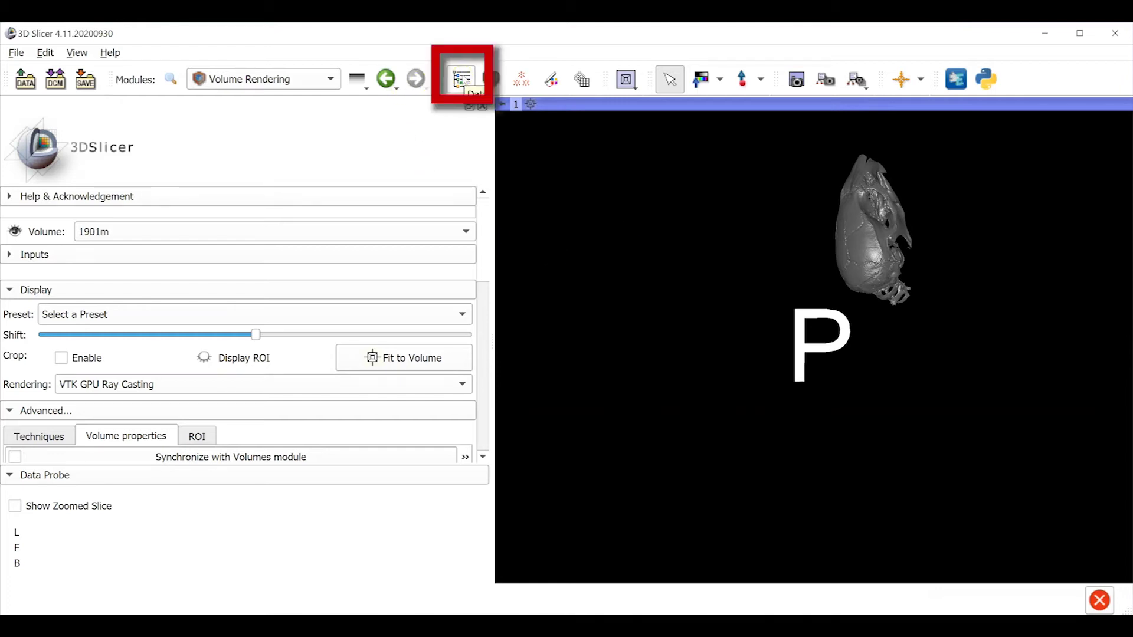
click(462, 80)
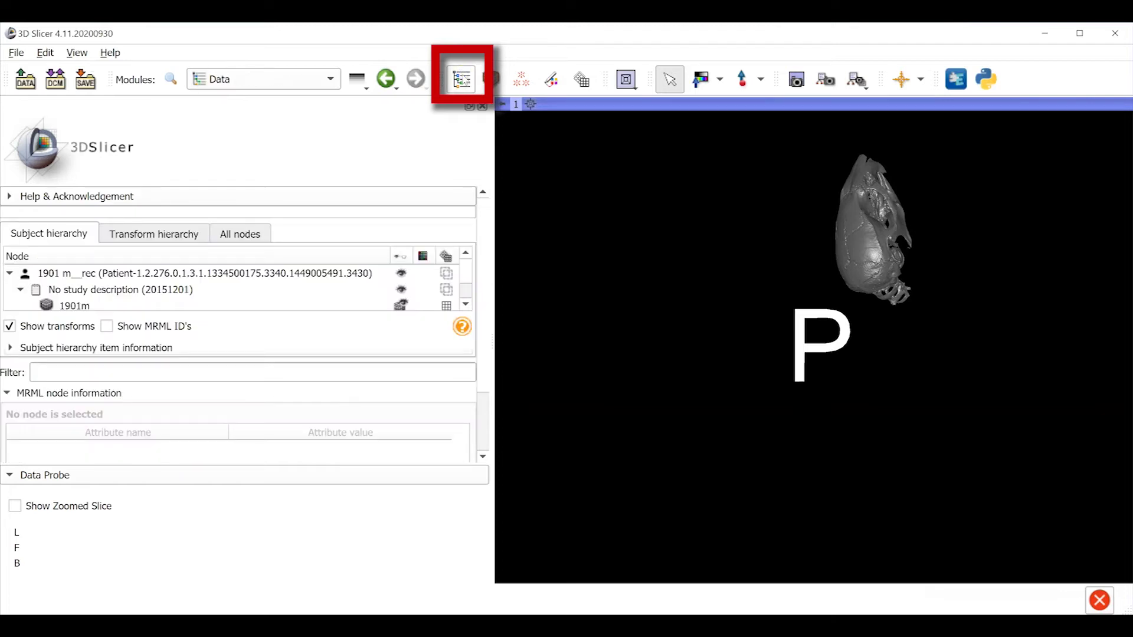
click(72, 307)
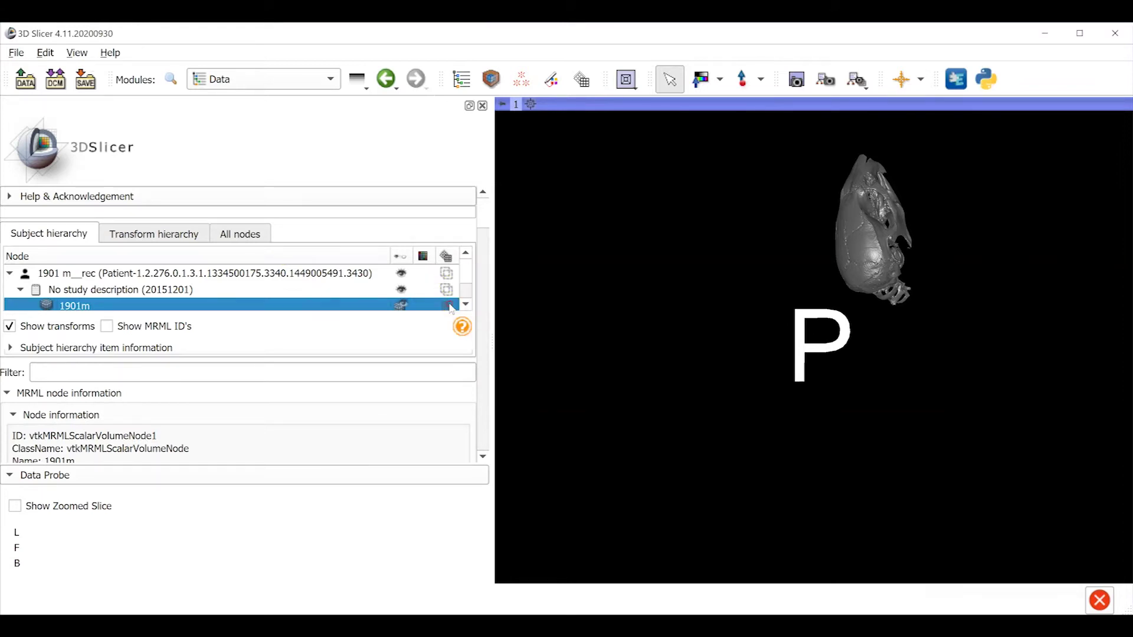
- Create a new transform for 1901m and enable its interactive handles in 3D
click(449, 306)
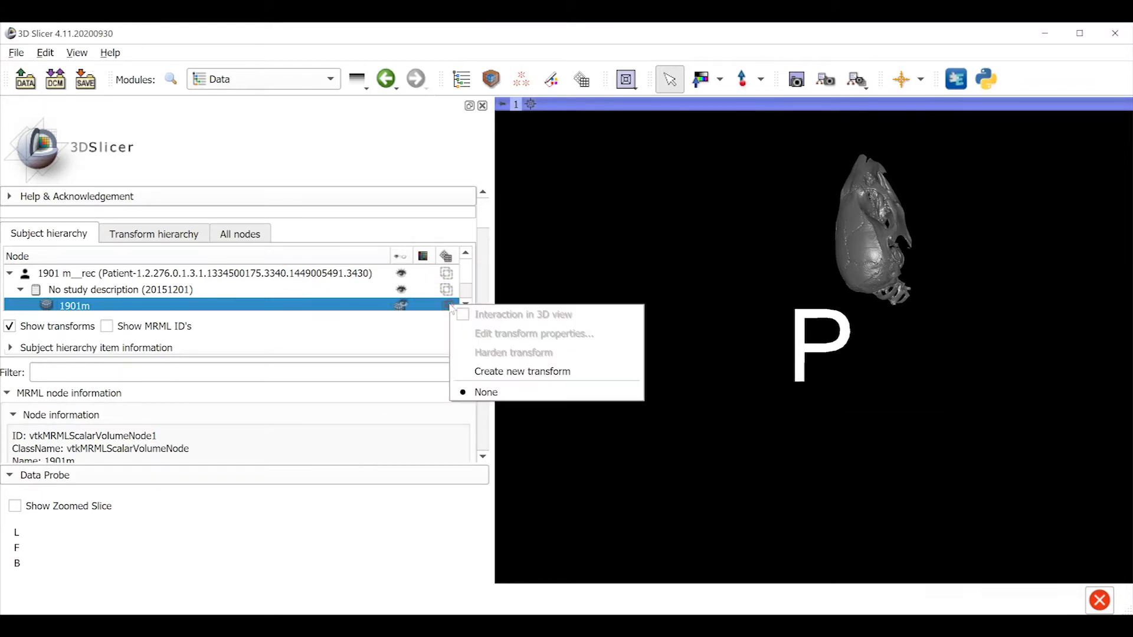
click(486, 371)
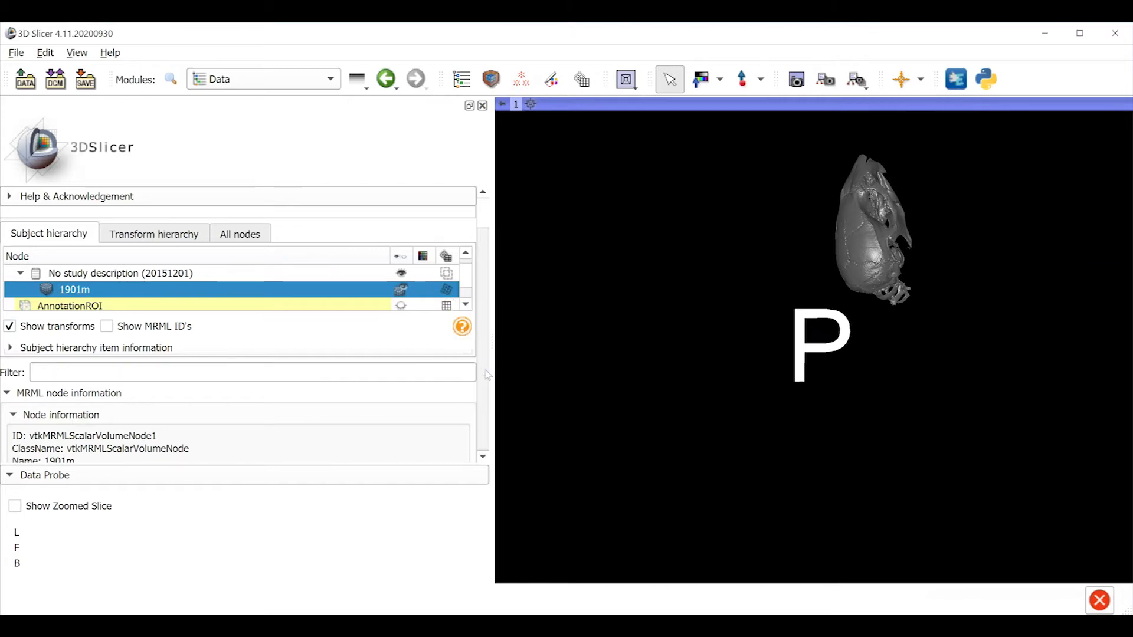
click(459, 287)
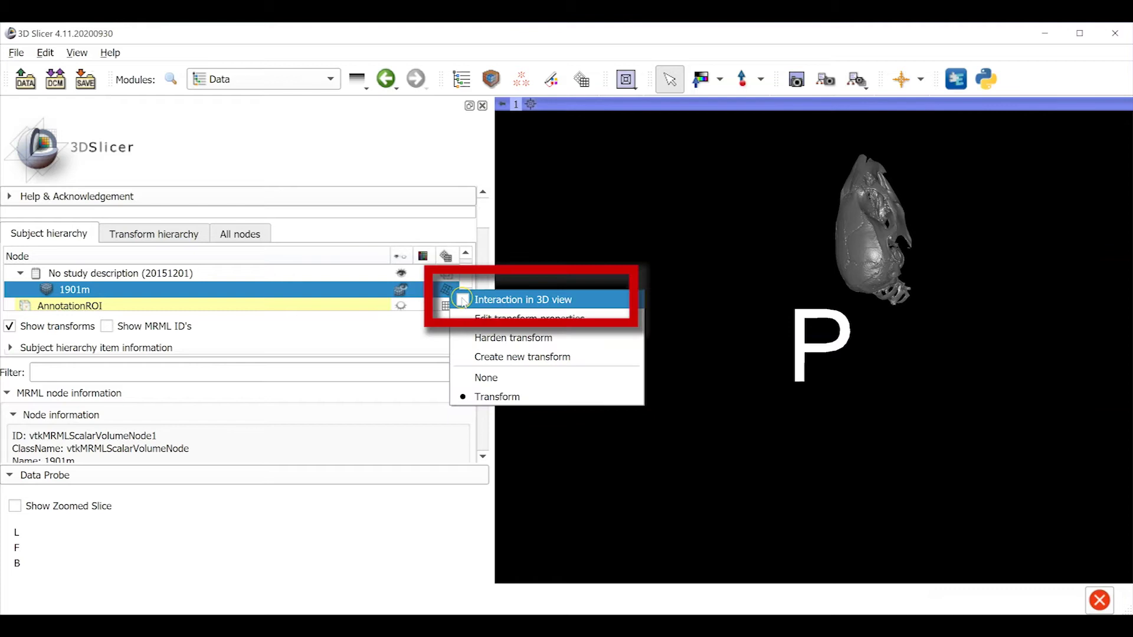
click(464, 300)
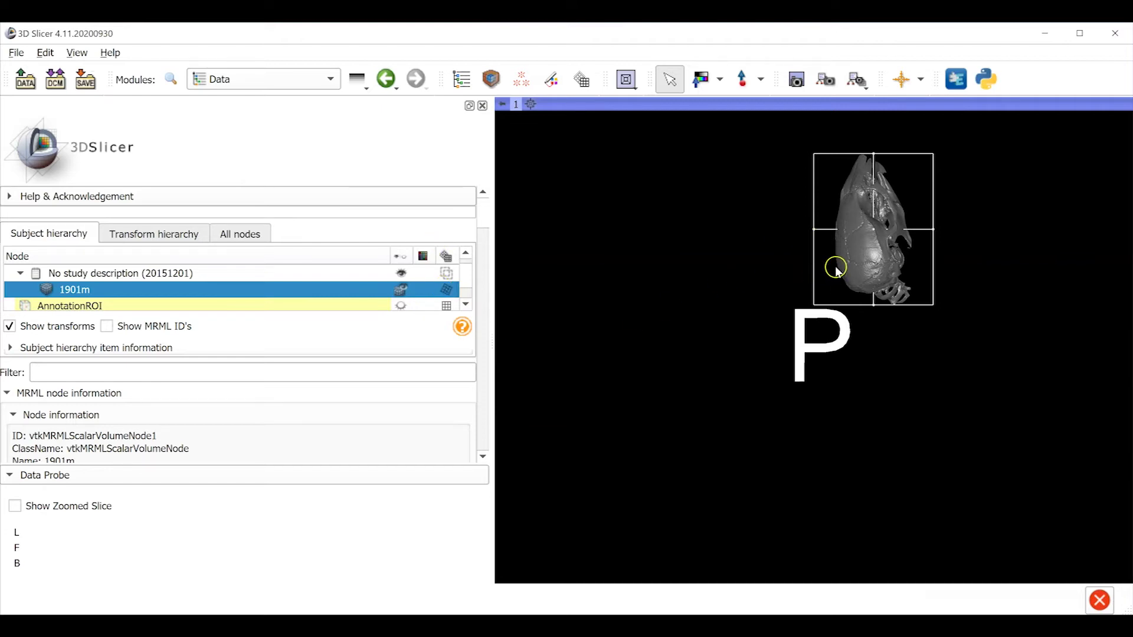
- Orbit, zoom and centre the 3D view on the skull, snapping to a side-on view
drag(842, 264, 872, 357)
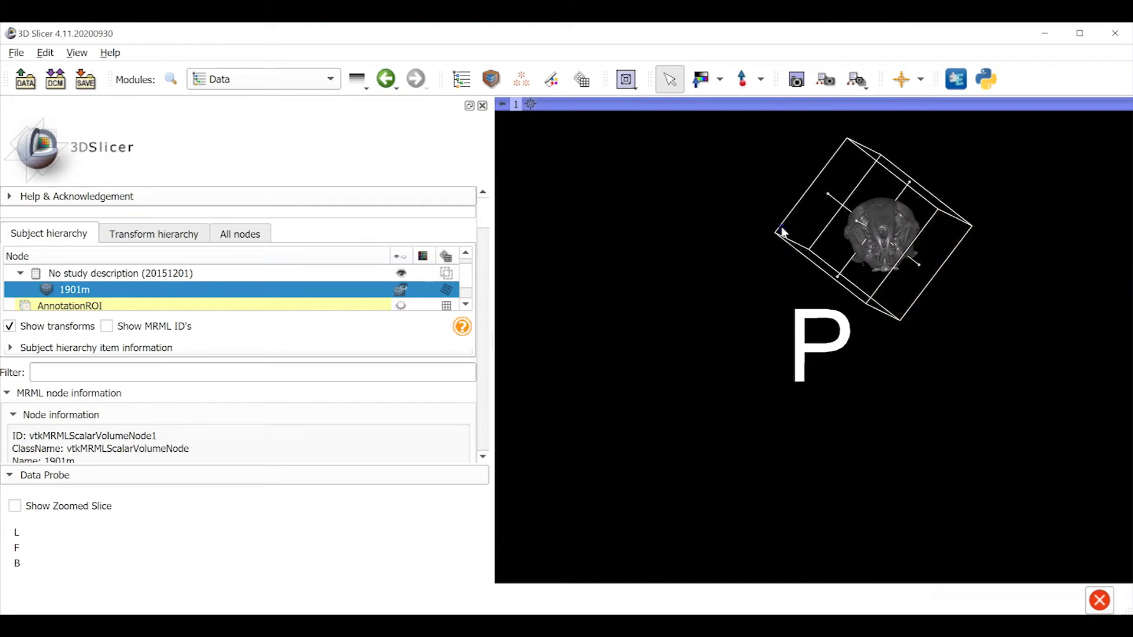
mouse_move(782, 232)
mouse_down()
mouse_move(759, 251)
mouse_move(782, 245)
mouse_up()
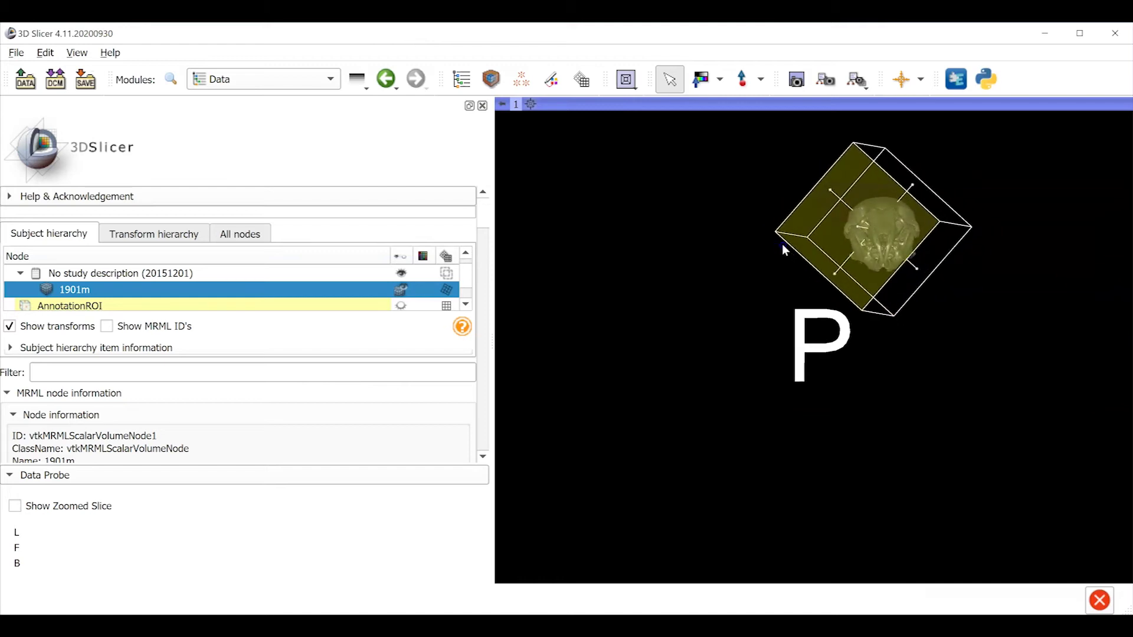
drag(961, 290, 952, 260)
scroll(952, 259, up, 3)
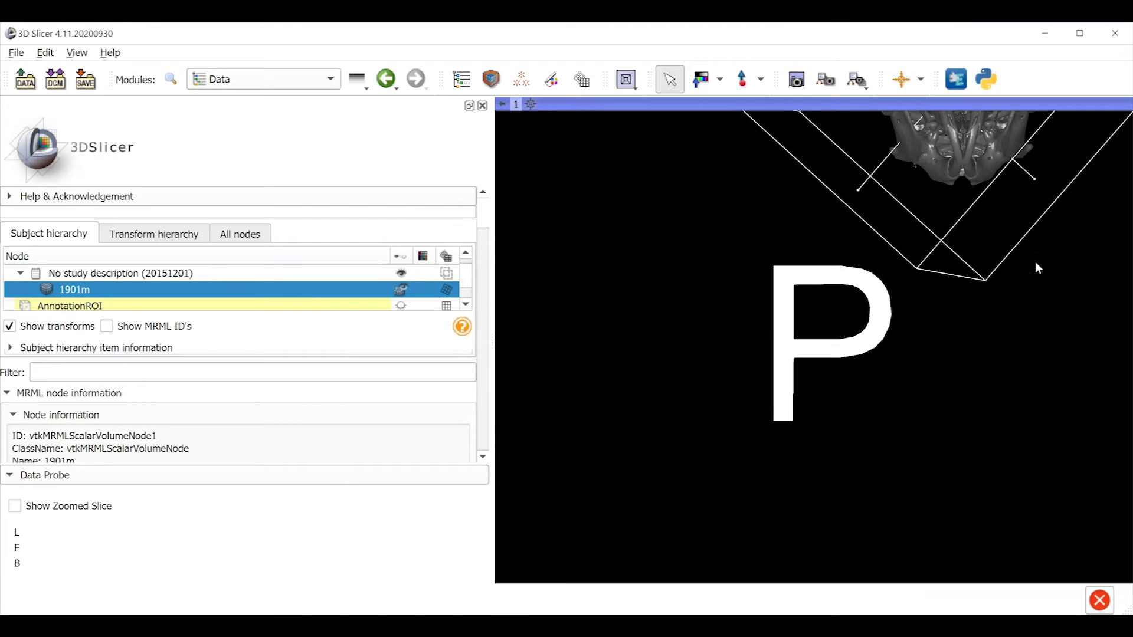
shift+drag(1012, 281, 896, 468)
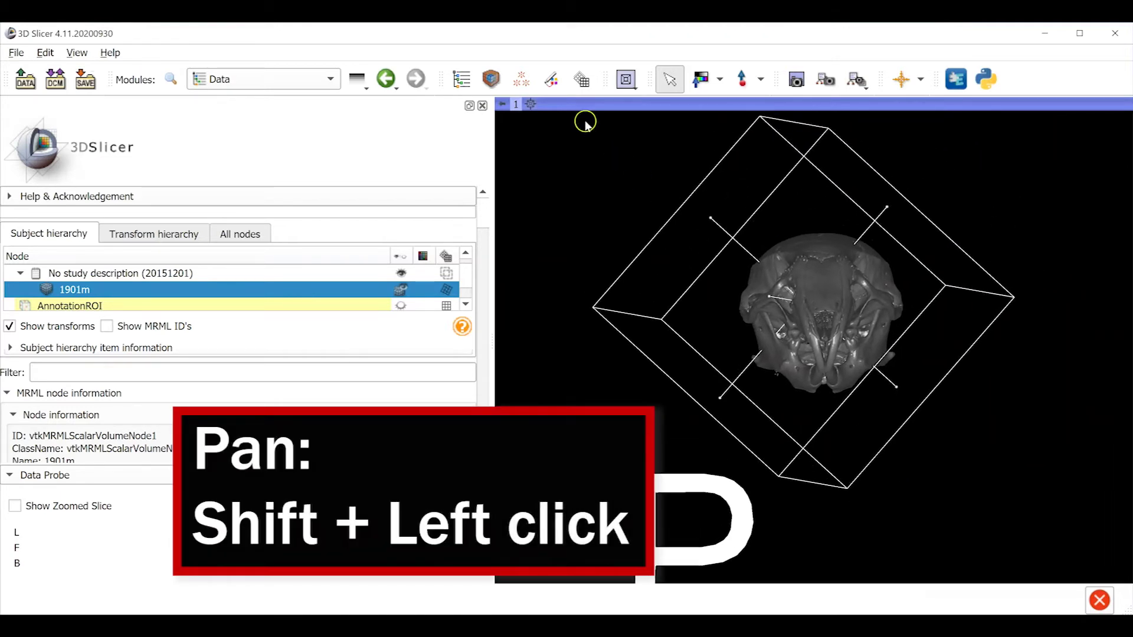
click(505, 106)
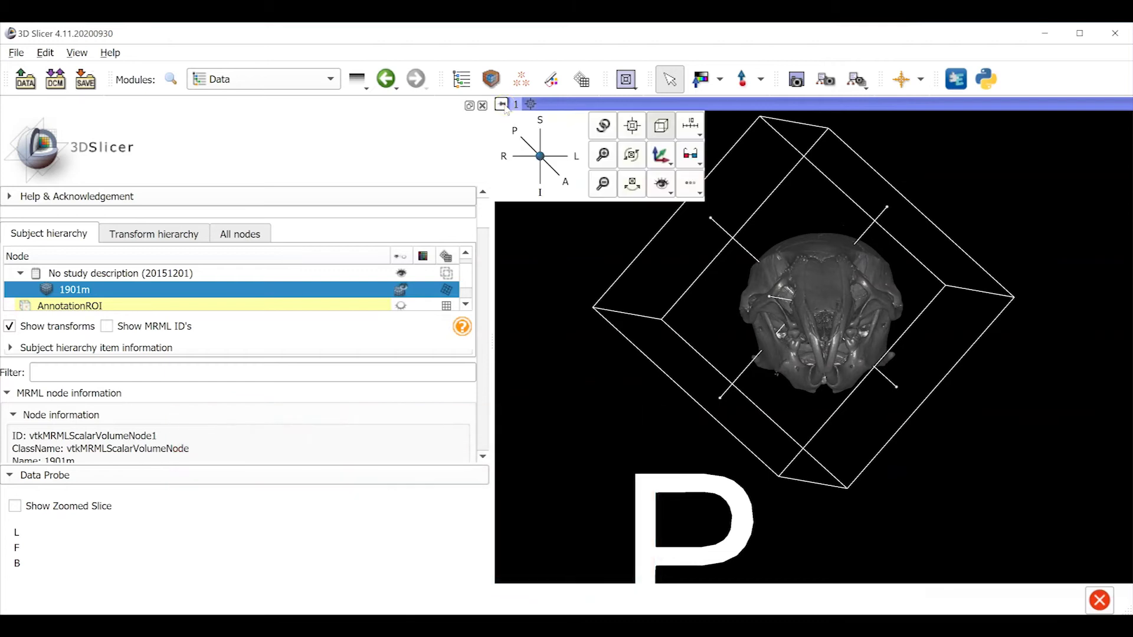
click(505, 158)
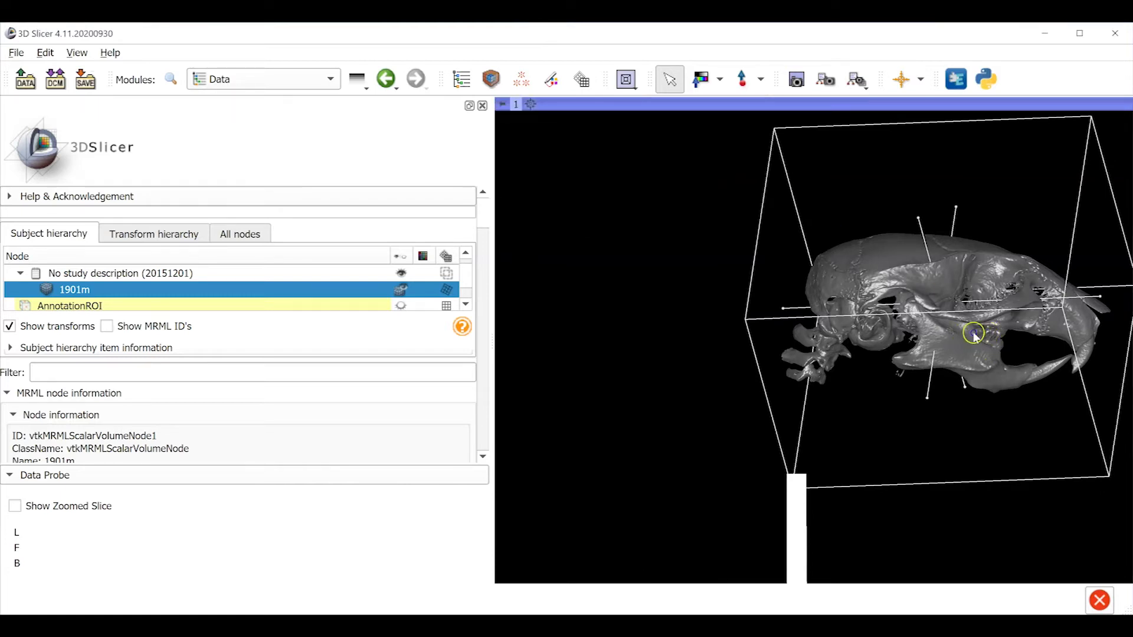
shift+drag(923, 335, 869, 328)
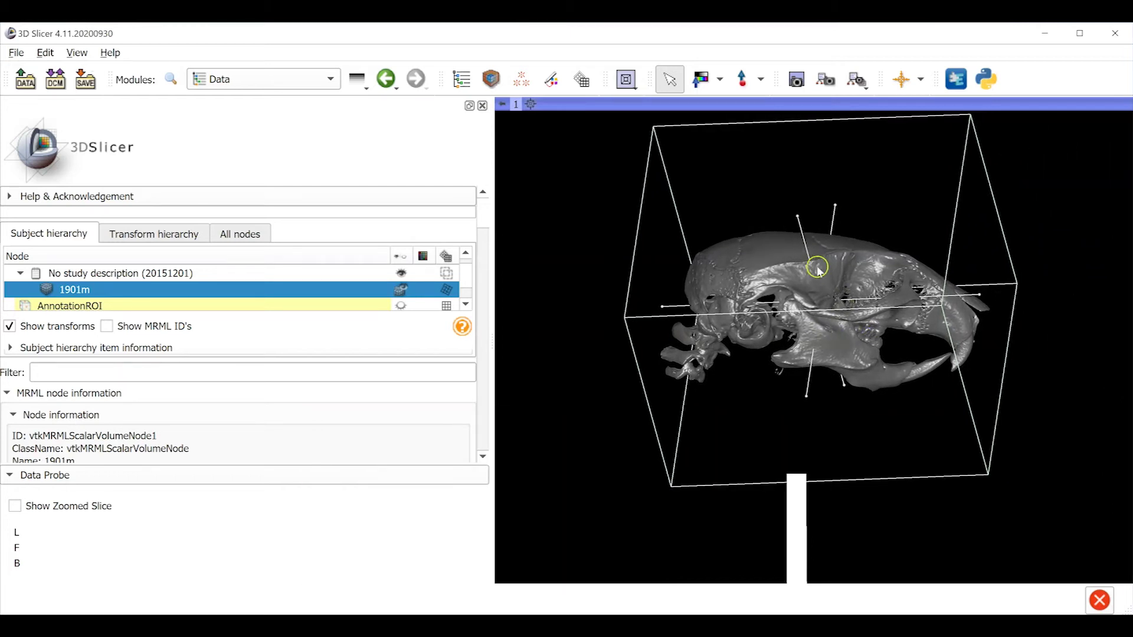
- From the superior view, rotate the transform handles so the skull's midline runs straight
click(827, 287)
drag(826, 287, 805, 287)
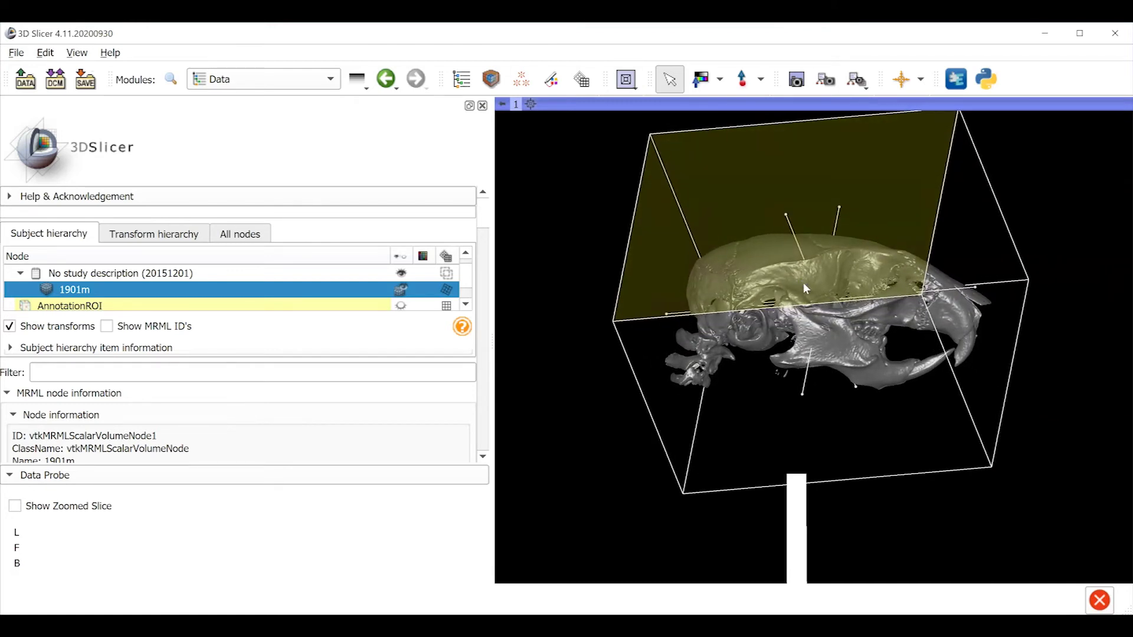
mouse_move(499, 105)
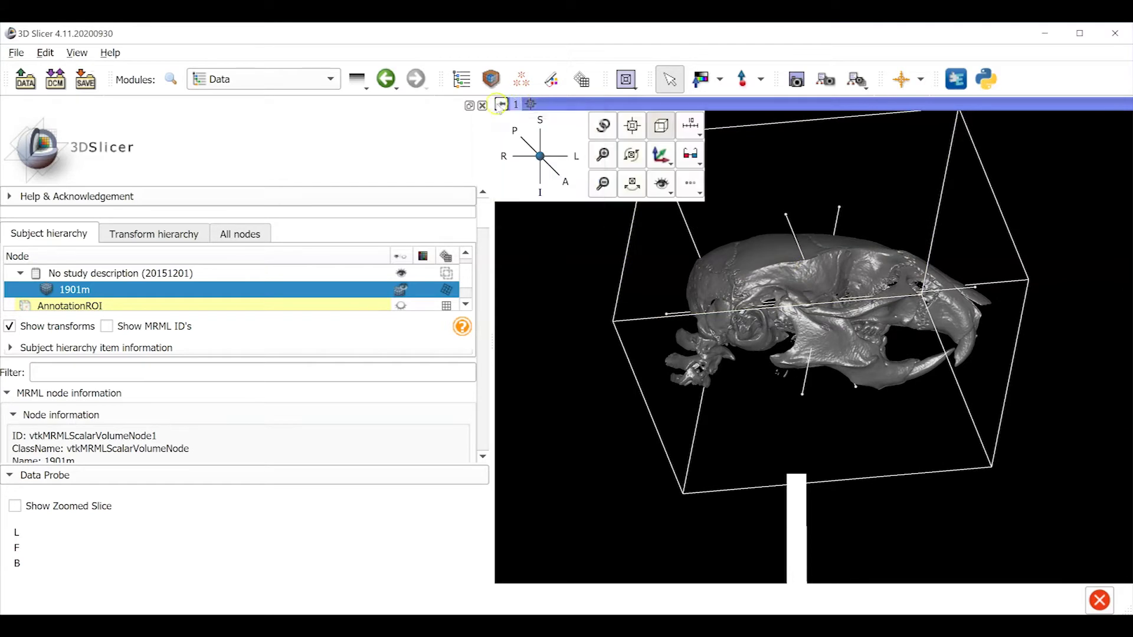
click(540, 122)
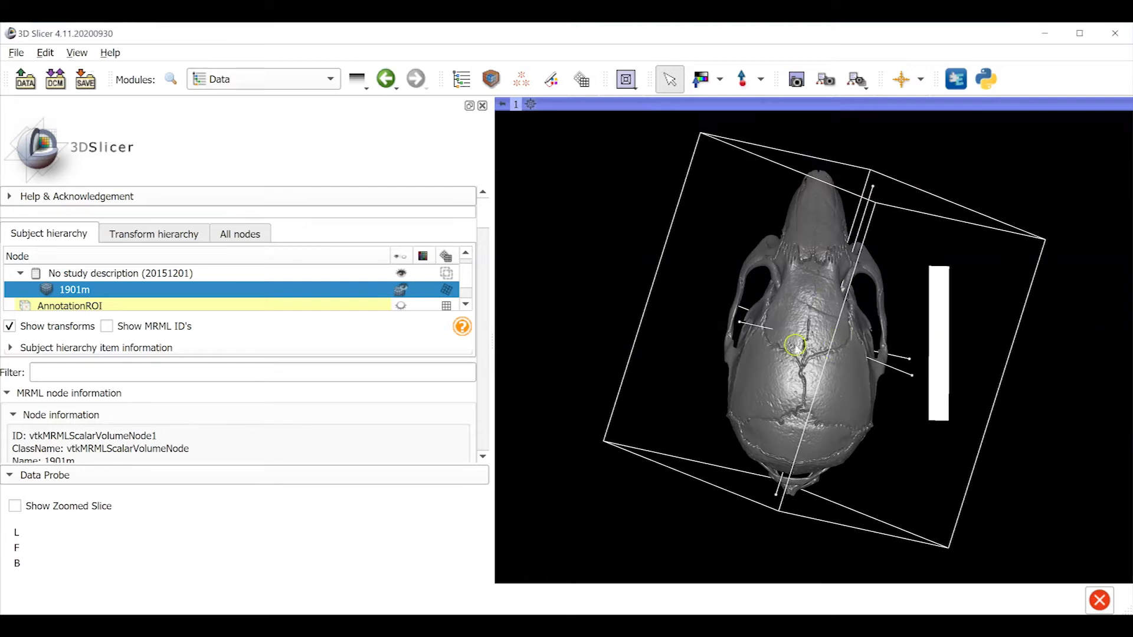
mouse_move(816, 380)
mouse_down()
mouse_move(833, 367)
mouse_move(837, 384)
mouse_move(812, 385)
mouse_move(813, 359)
mouse_move(831, 359)
mouse_move(798, 373)
mouse_move(820, 373)
mouse_up()
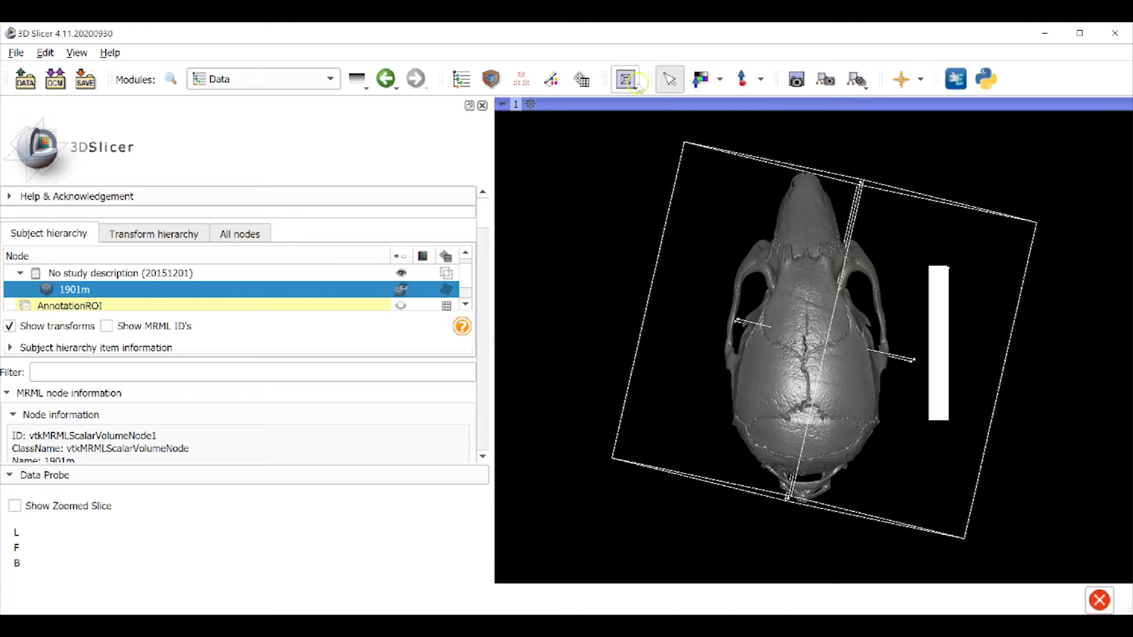
- Switch to the 3D-plus-three-slices layout and reposition the axial and coronal slices
click(636, 84)
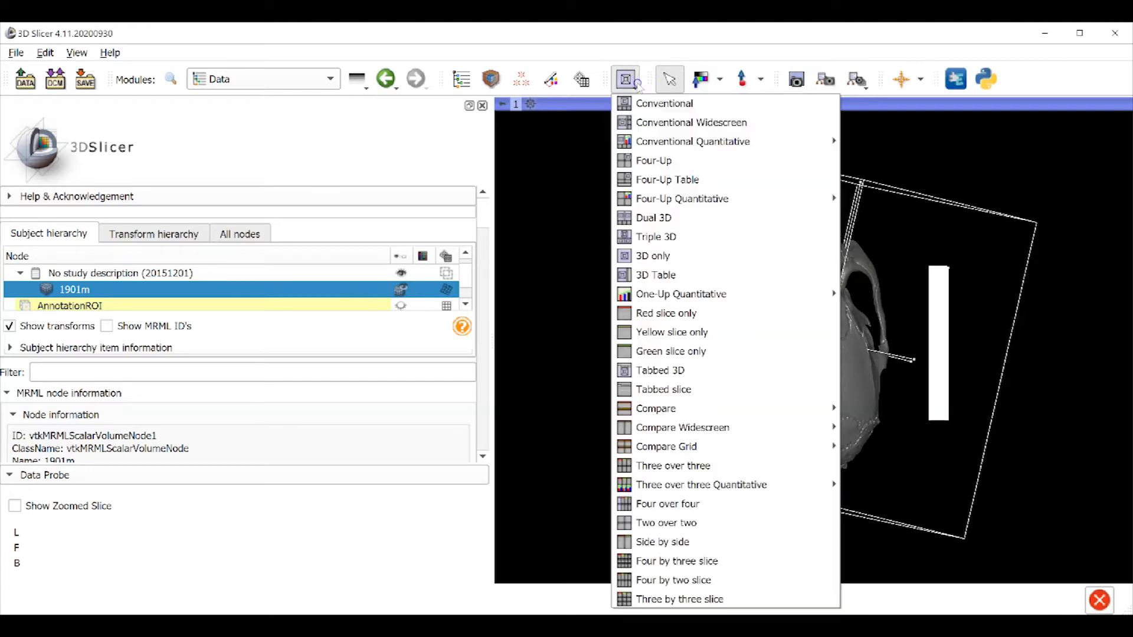
click(636, 110)
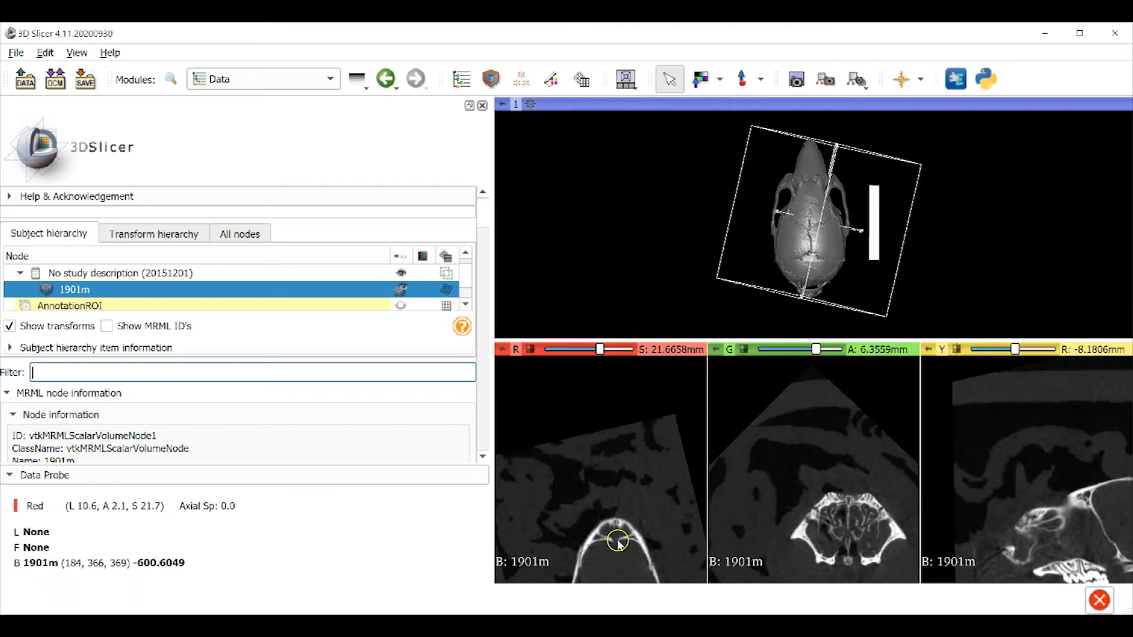
scroll(620, 460, up, 5)
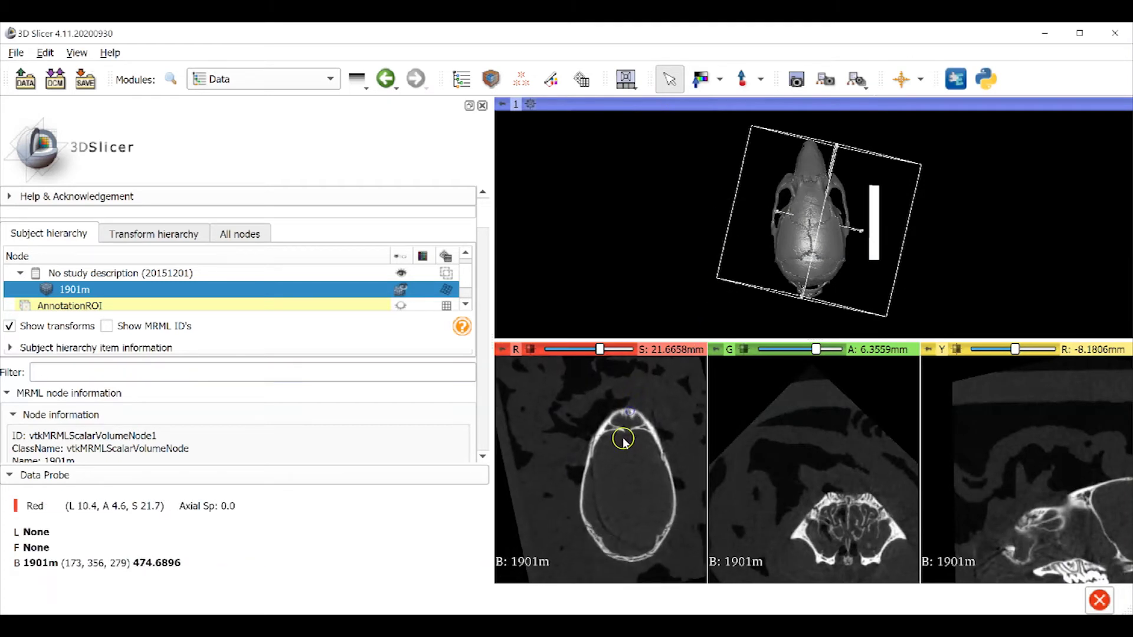
scroll(618, 452, down, 20)
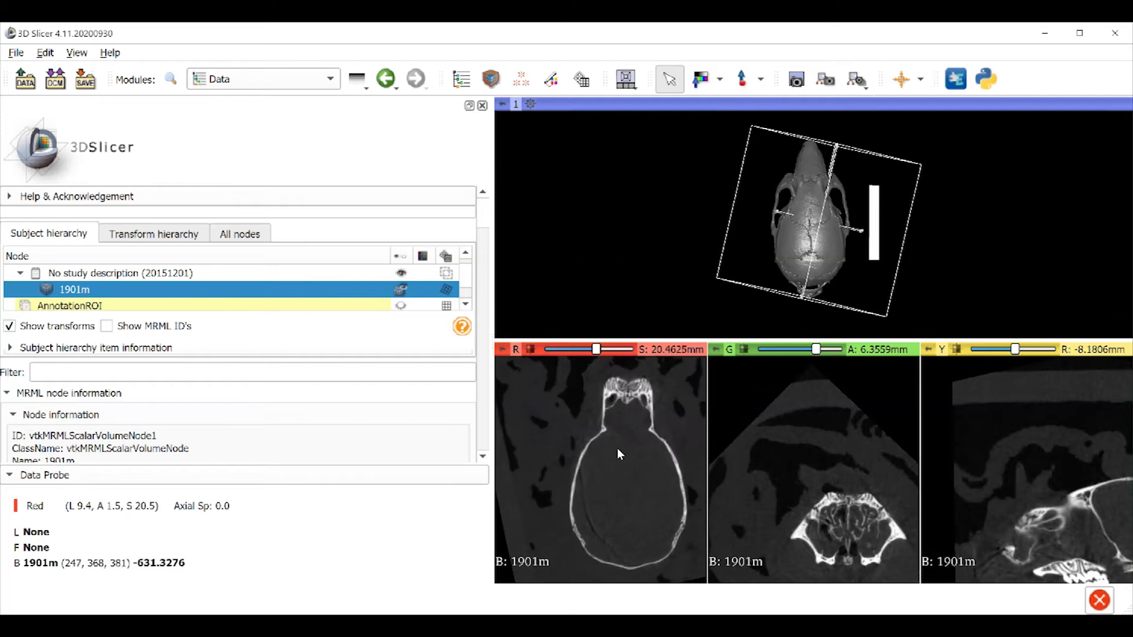
drag(594, 349, 585, 349)
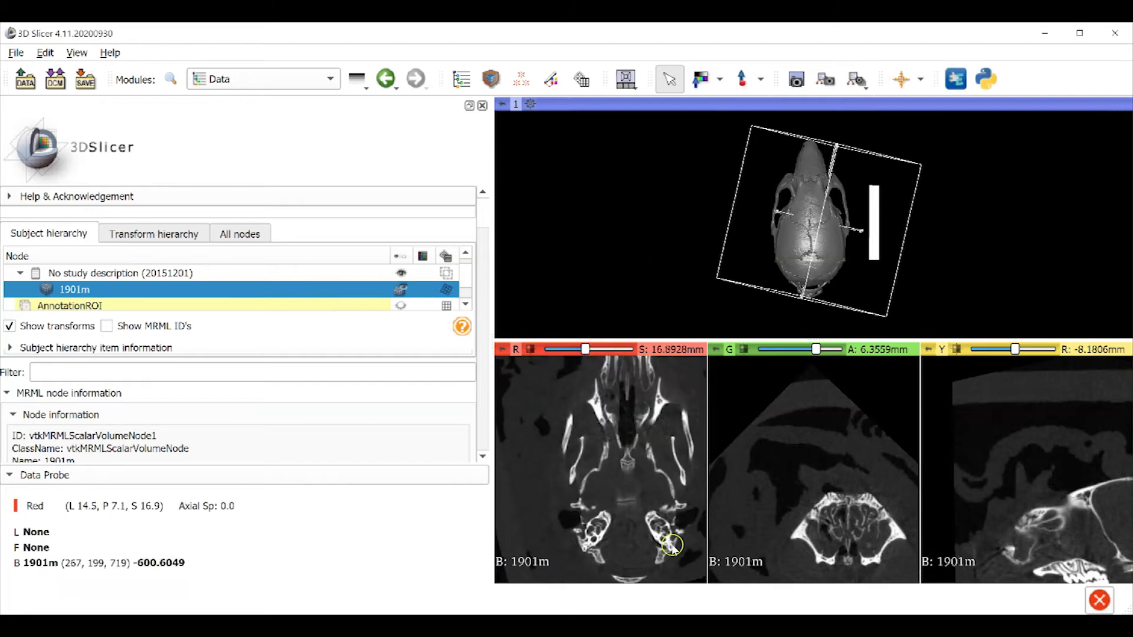
scroll(826, 490, down, 5)
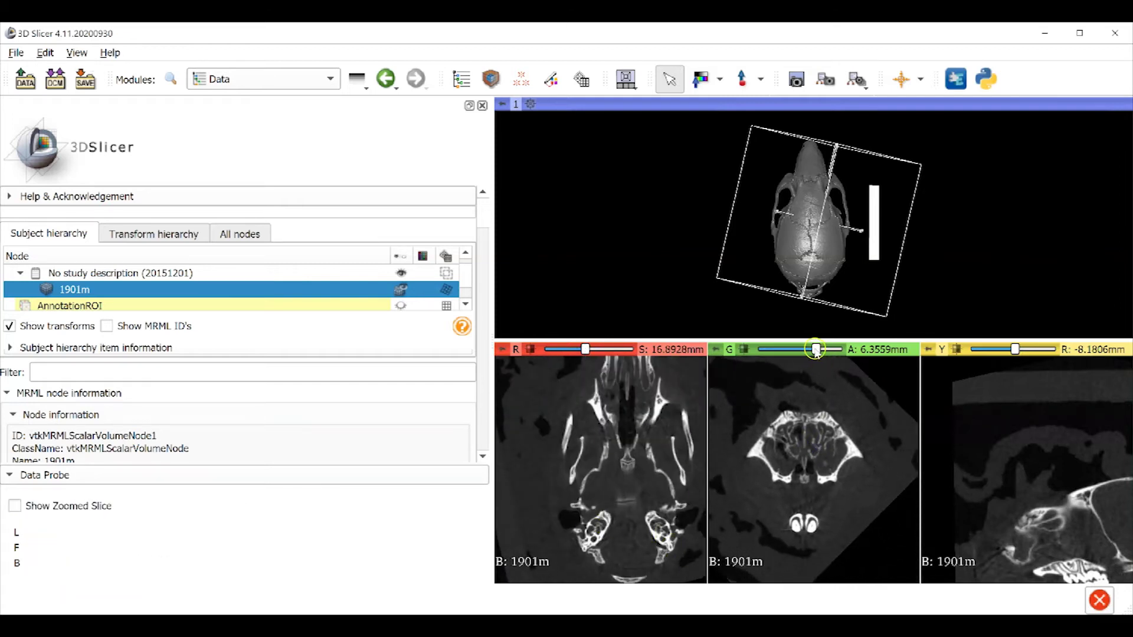
drag(811, 349, 816, 349)
middle_drag(1065, 522, 979, 444)
- Step and pan the sagittal slice to inspect the straightened skull's alignment
click(1031, 463)
scroll(1036, 472, down, 5)
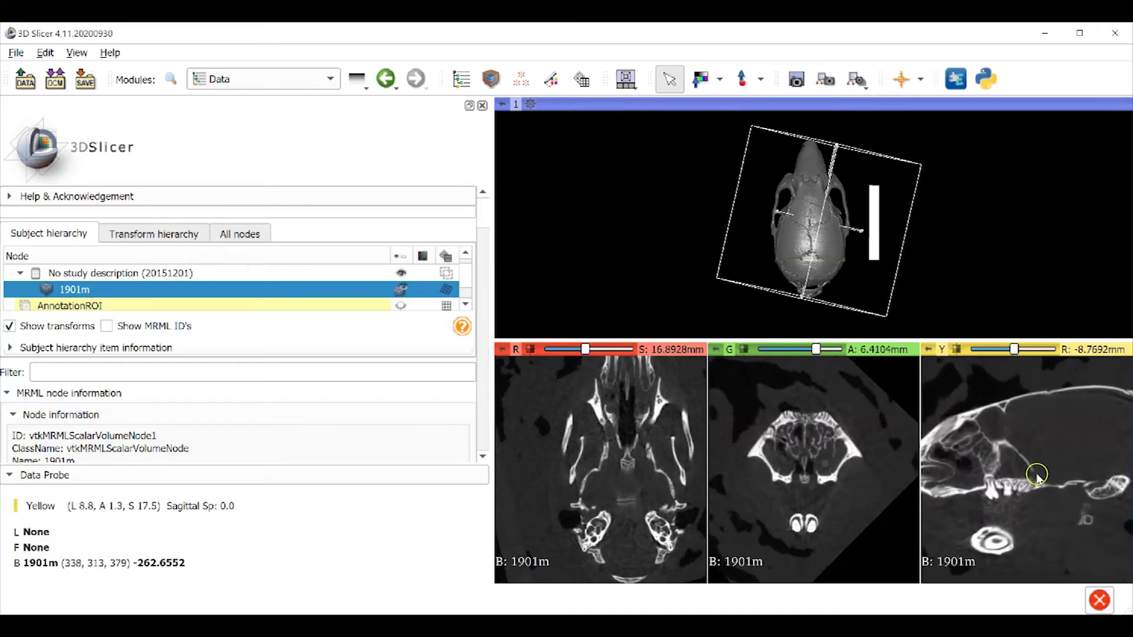
scroll(1039, 475, down, 5)
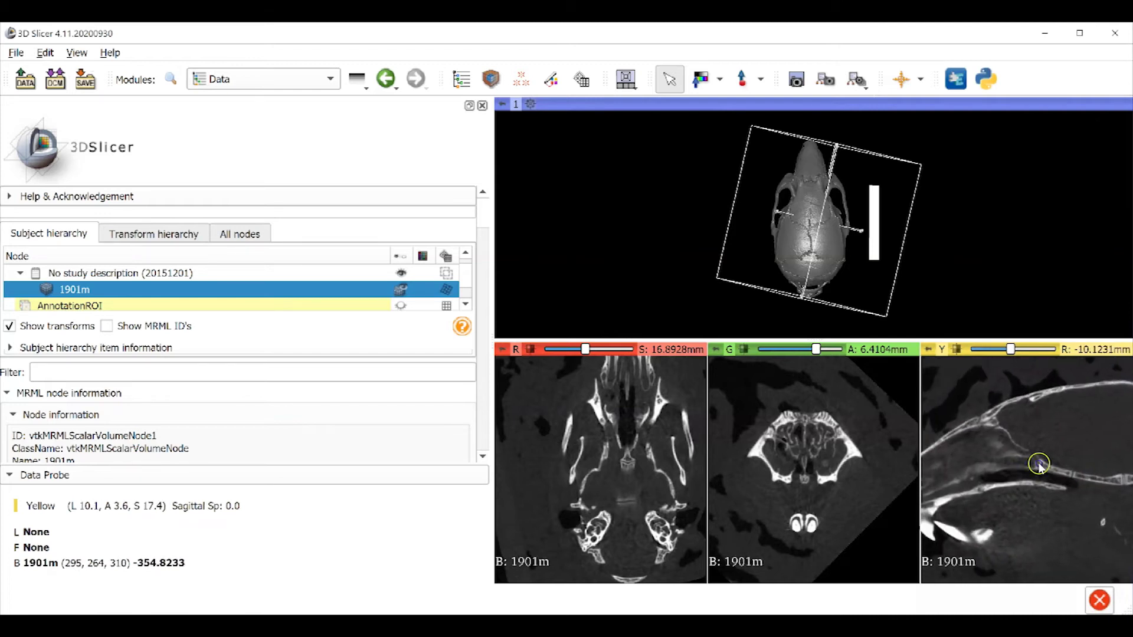
middle_drag(1037, 463, 1055, 463)
scroll(1056, 462, down, 3)
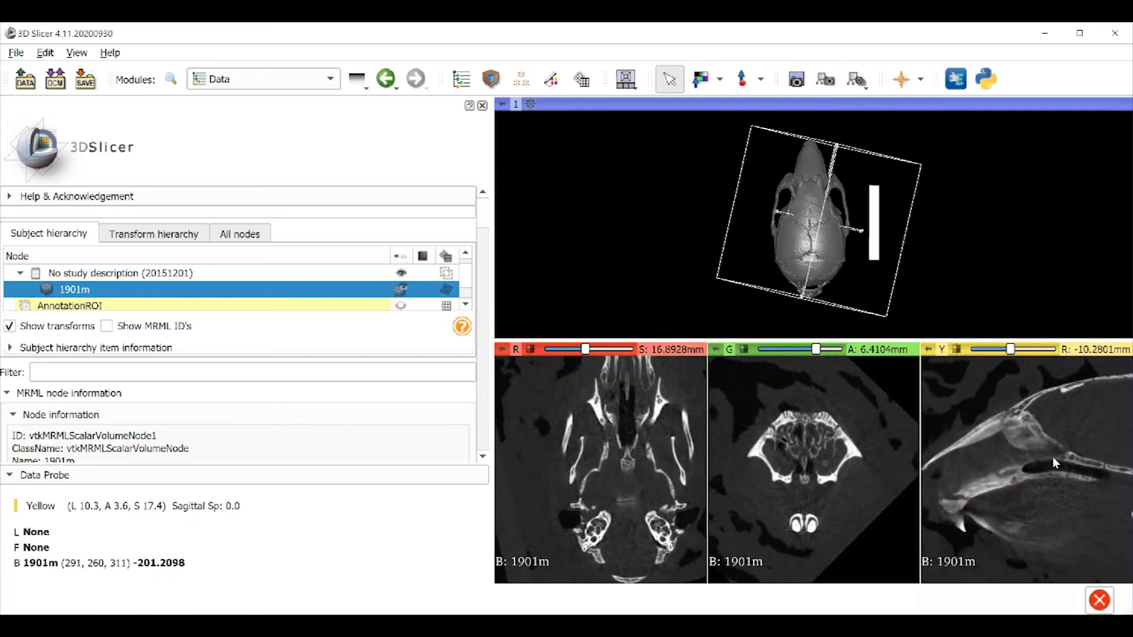
click(1059, 478)
shift+drag(1057, 474, 979, 470)
middle_drag(979, 470, 1021, 494)
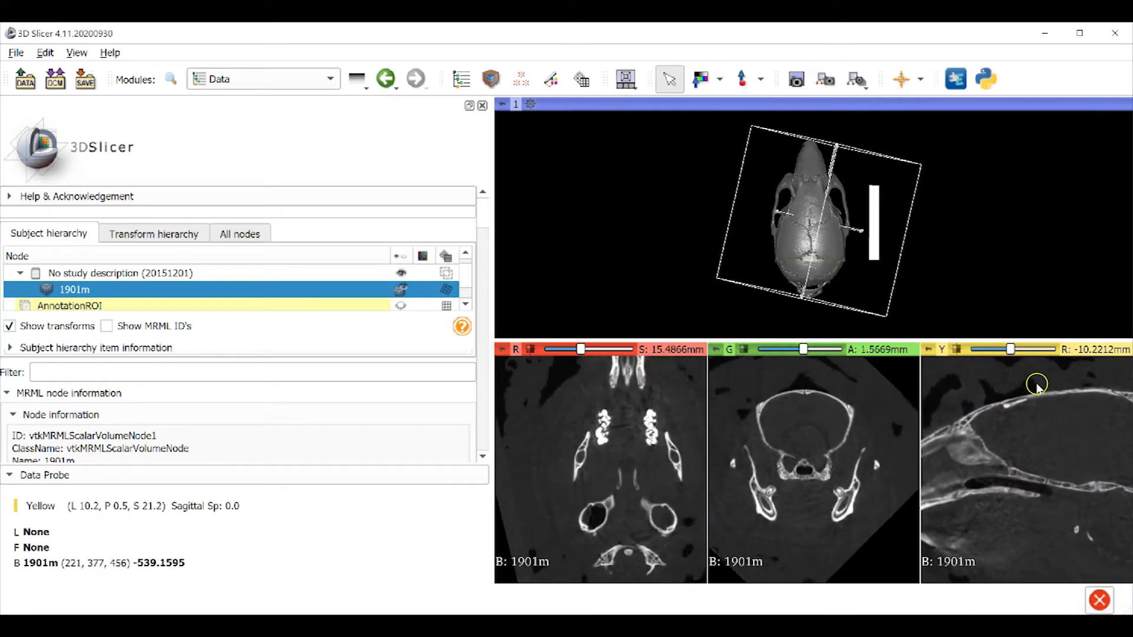
- Harden the transform into 1901m and select the now separate Transform node
click(446, 290)
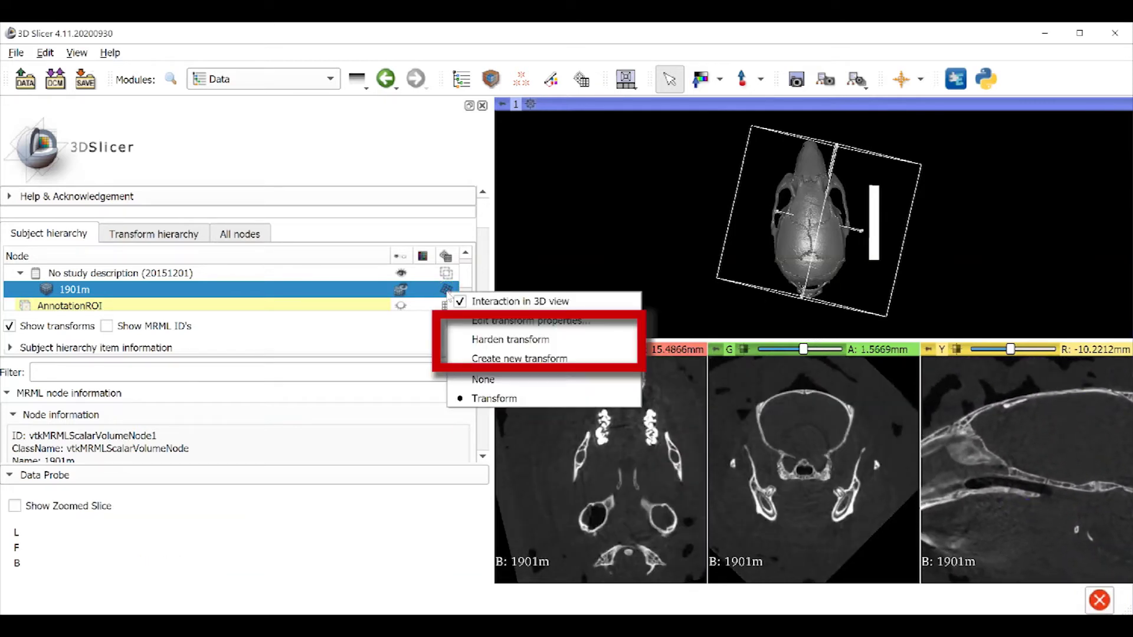
click(488, 340)
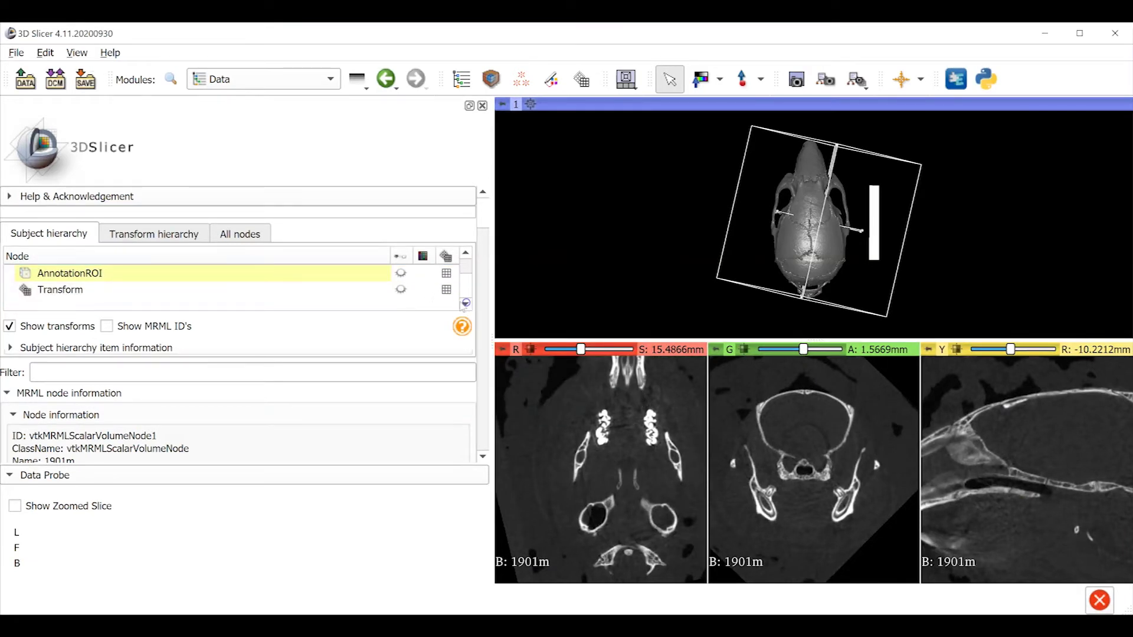
click(110, 344)
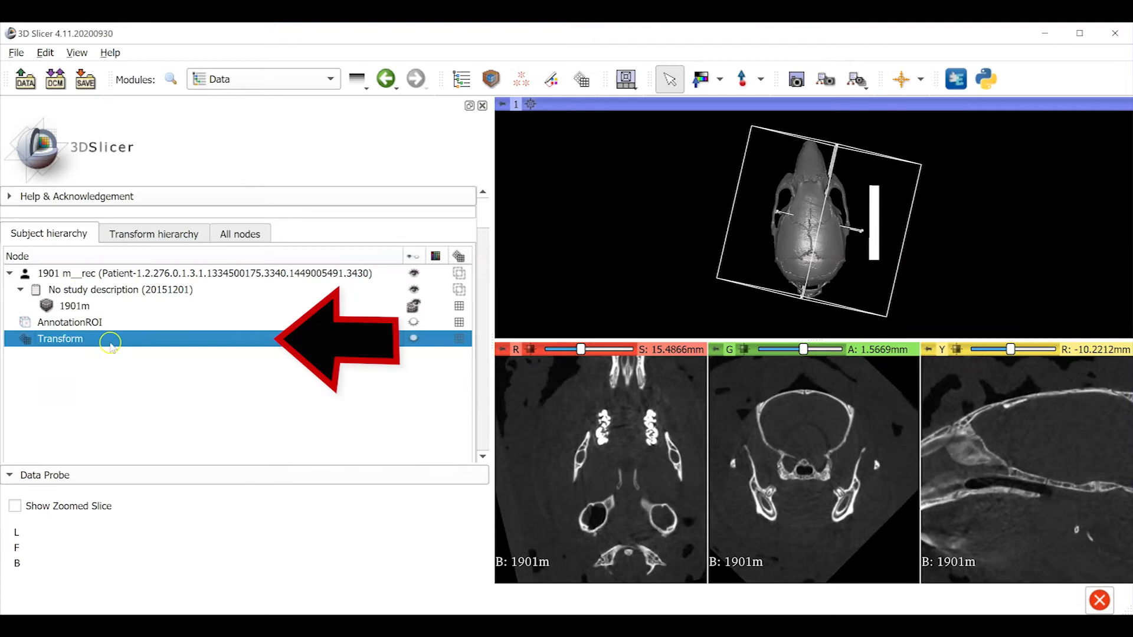
mouse_move(111, 348)
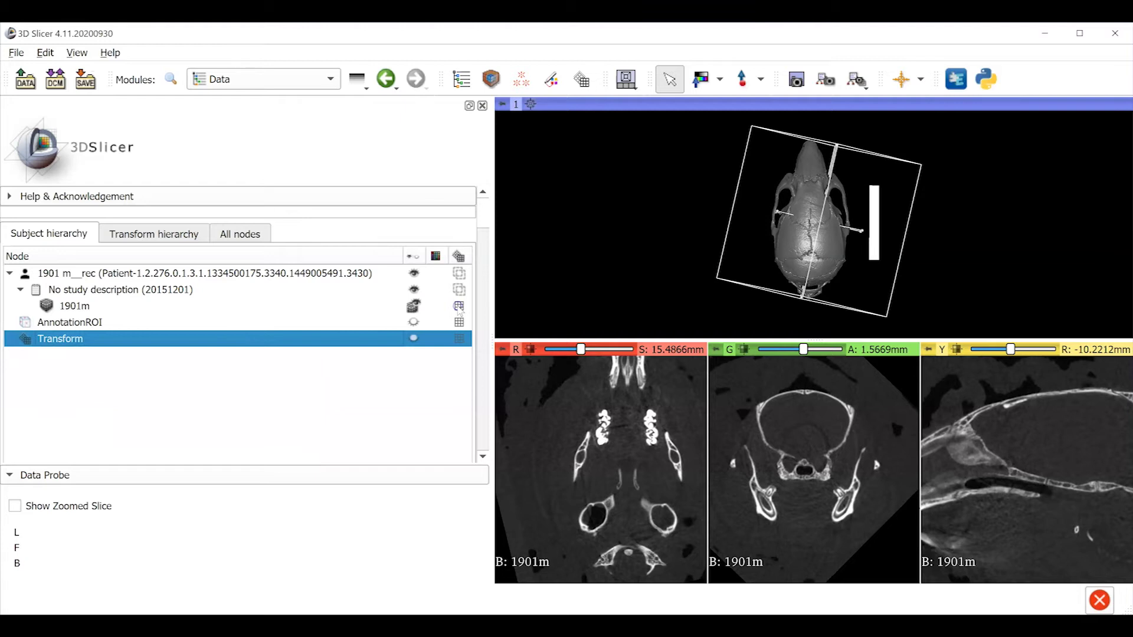
- Select the 1901m volume in the subject hierarchy
click(460, 309)
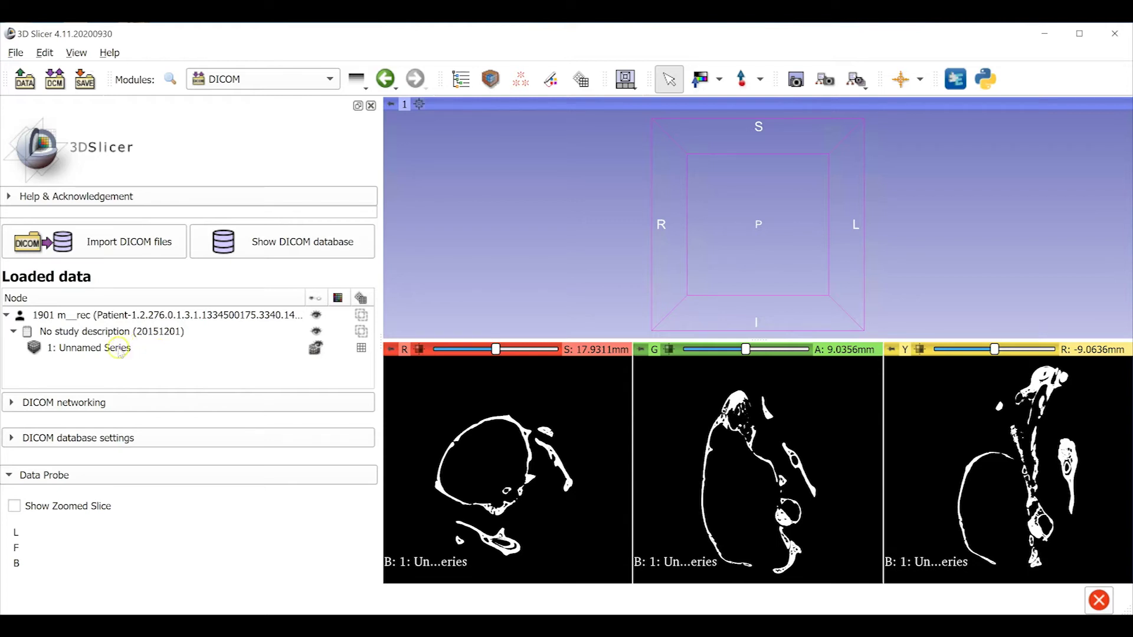
- Rename the 1: Unnamed Series node to 1901m_alt
click(118, 348)
right_click(118, 348)
click(137, 358)
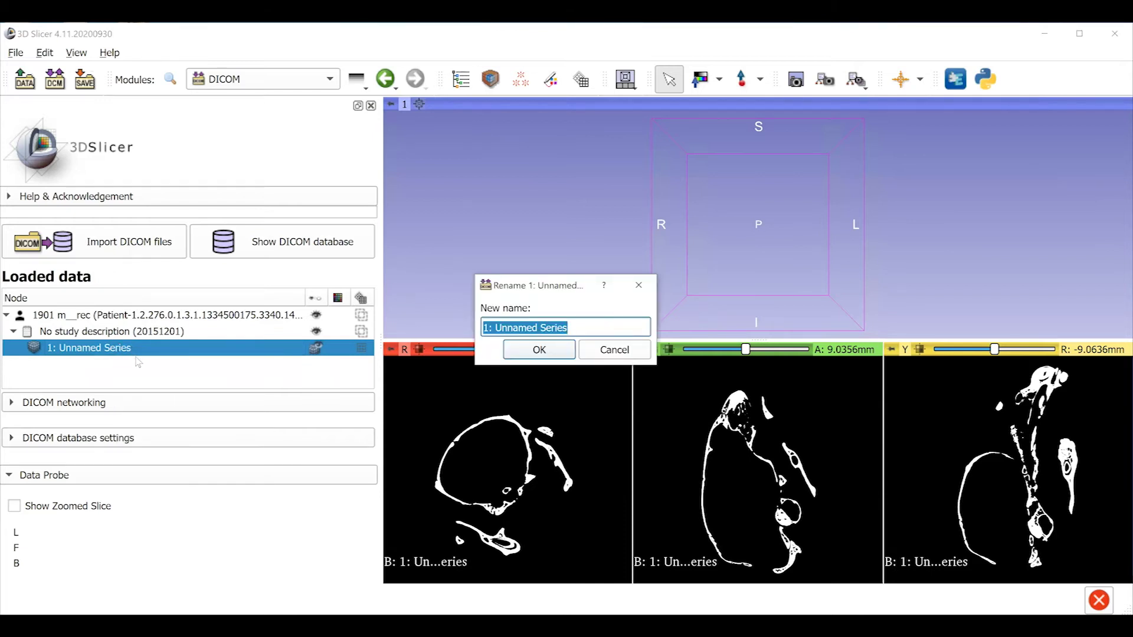
text(1901m_alt)
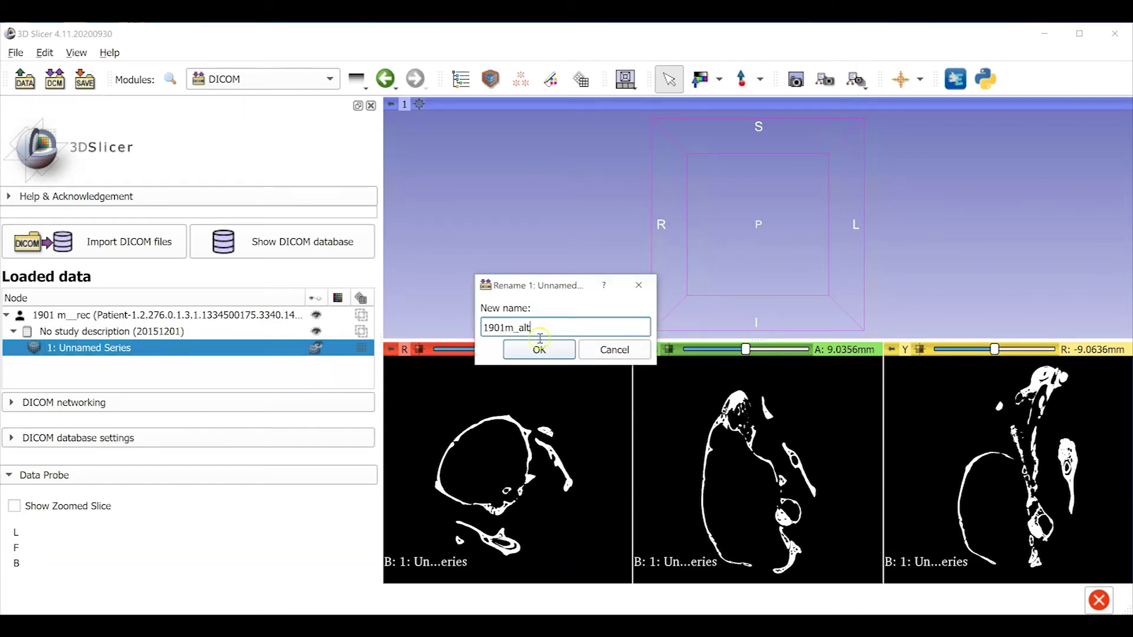
click(540, 349)
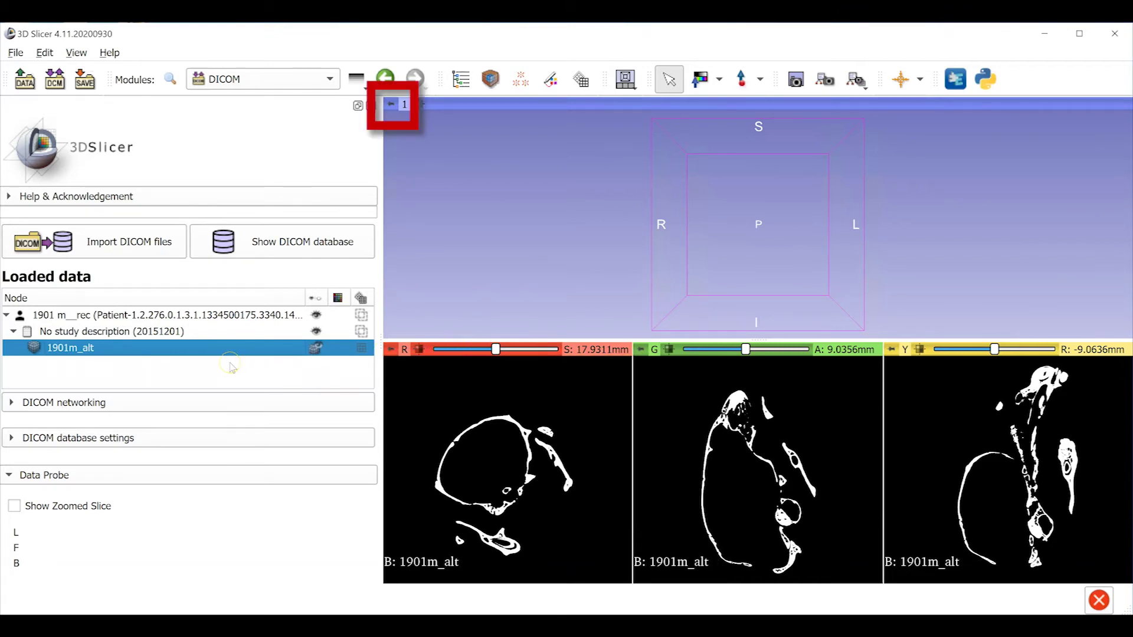
- Set the 3D view to orthographic projection with a black background
click(391, 108)
click(549, 125)
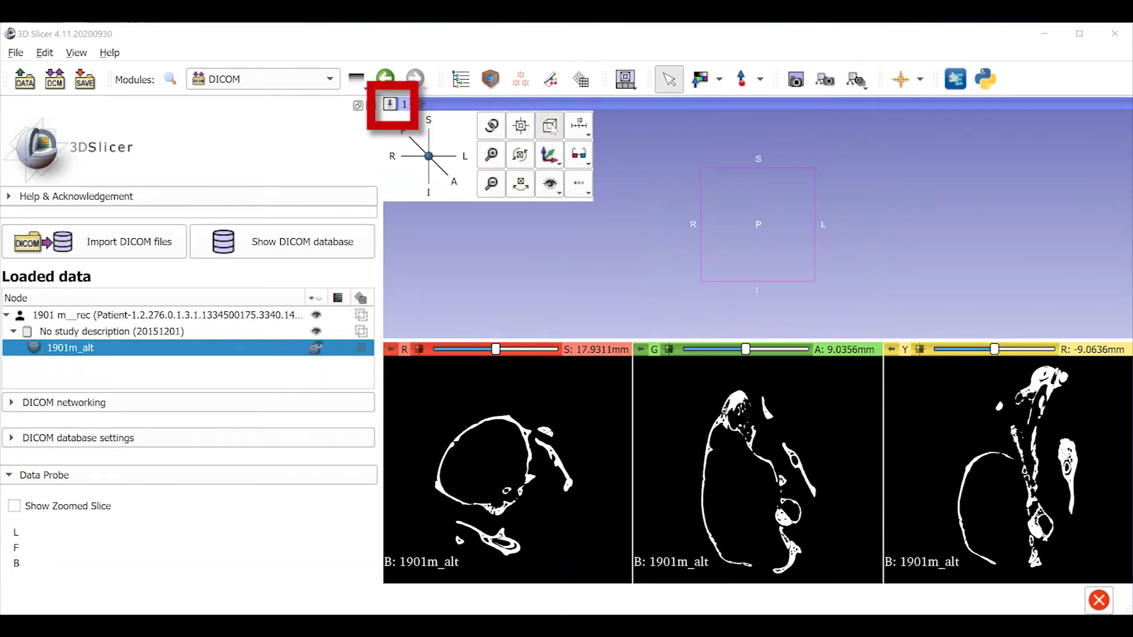
click(550, 183)
click(576, 262)
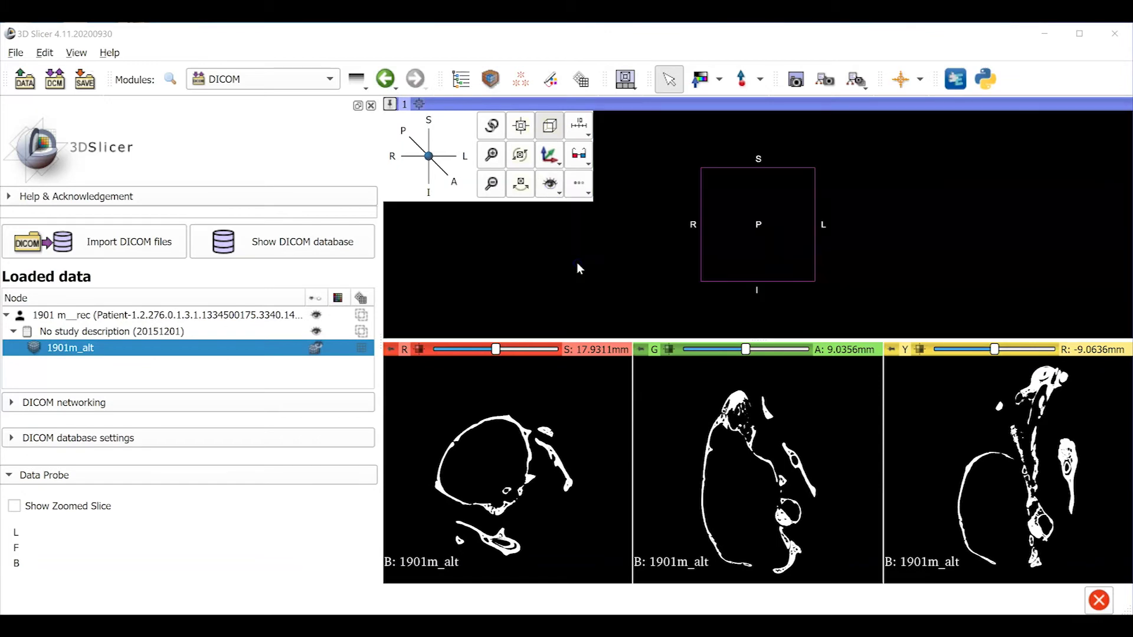
- Re-window the slices' brightness and contrast to reveal grey soft tissue
click(700, 78)
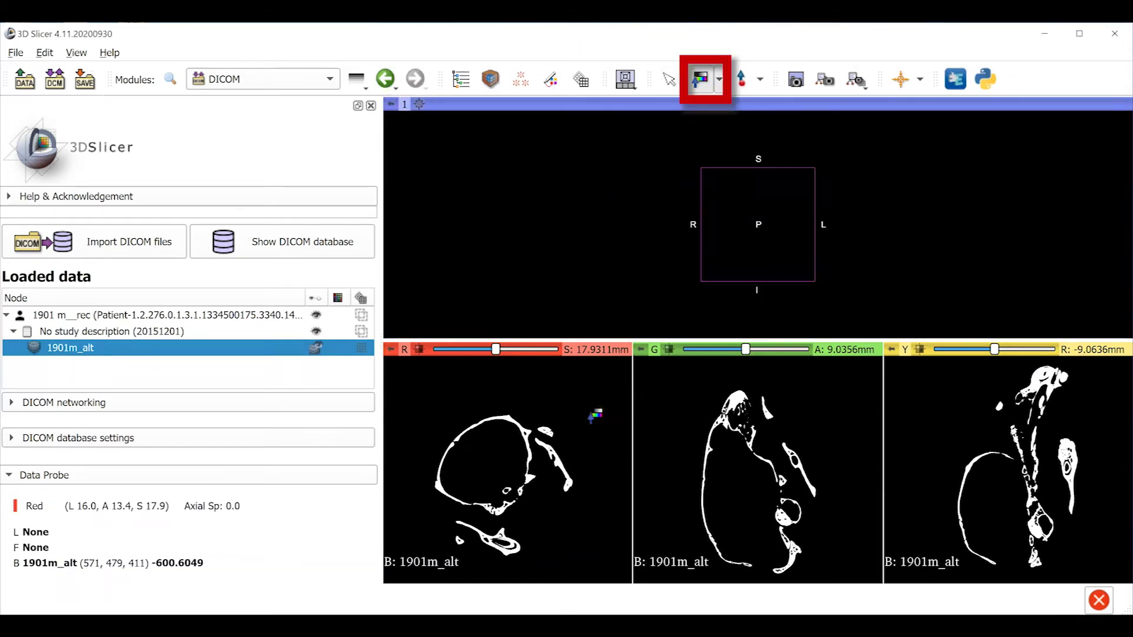
drag(600, 413, 649, 386)
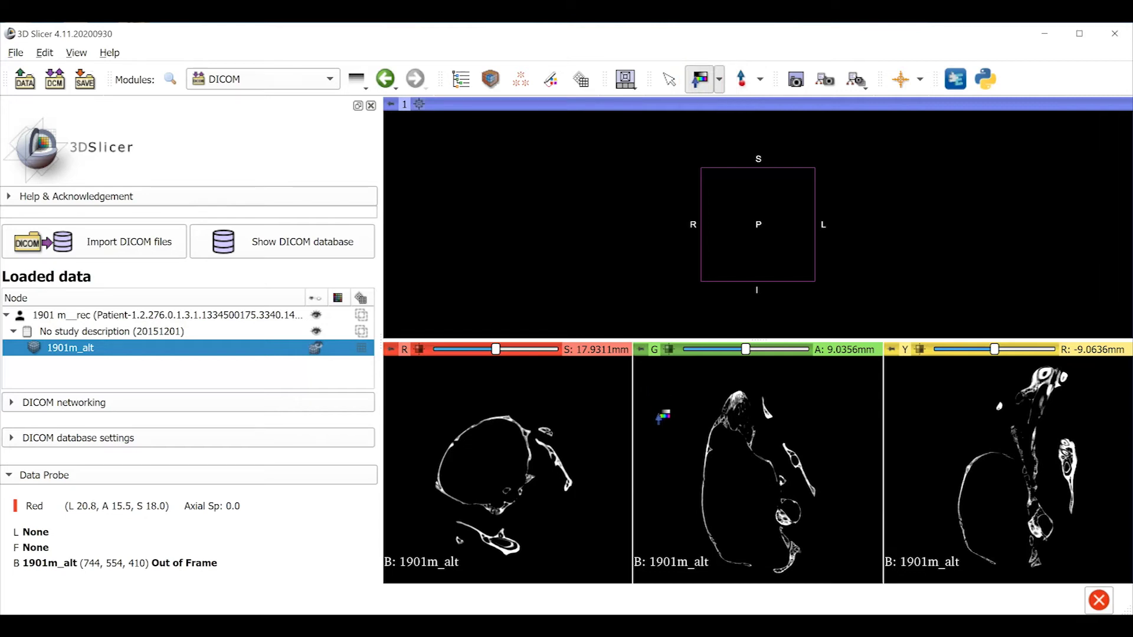
drag(663, 418, 665, 423)
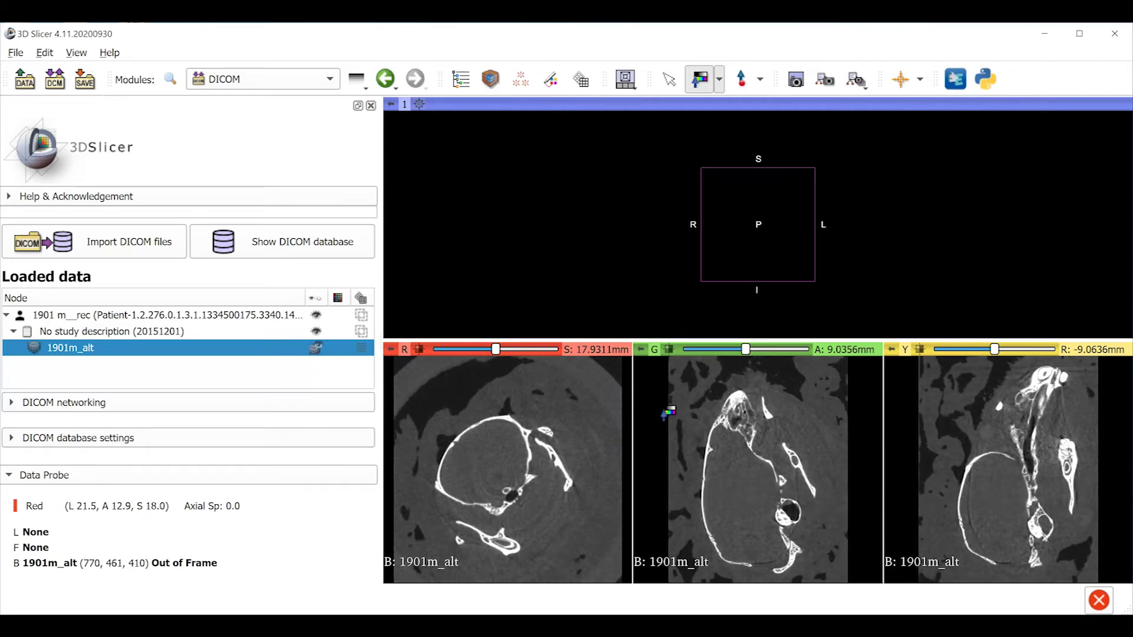
drag(667, 413, 669, 411)
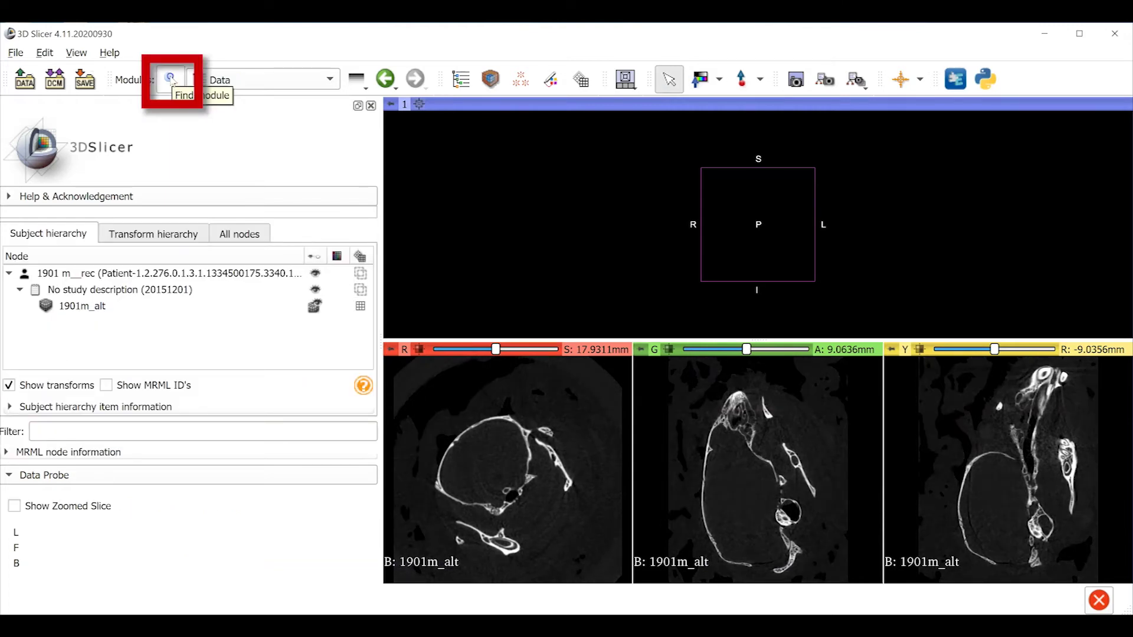
- Open Simple Filters and choose the RescaleIntensityImageFilter
click(171, 79)
text(simple)
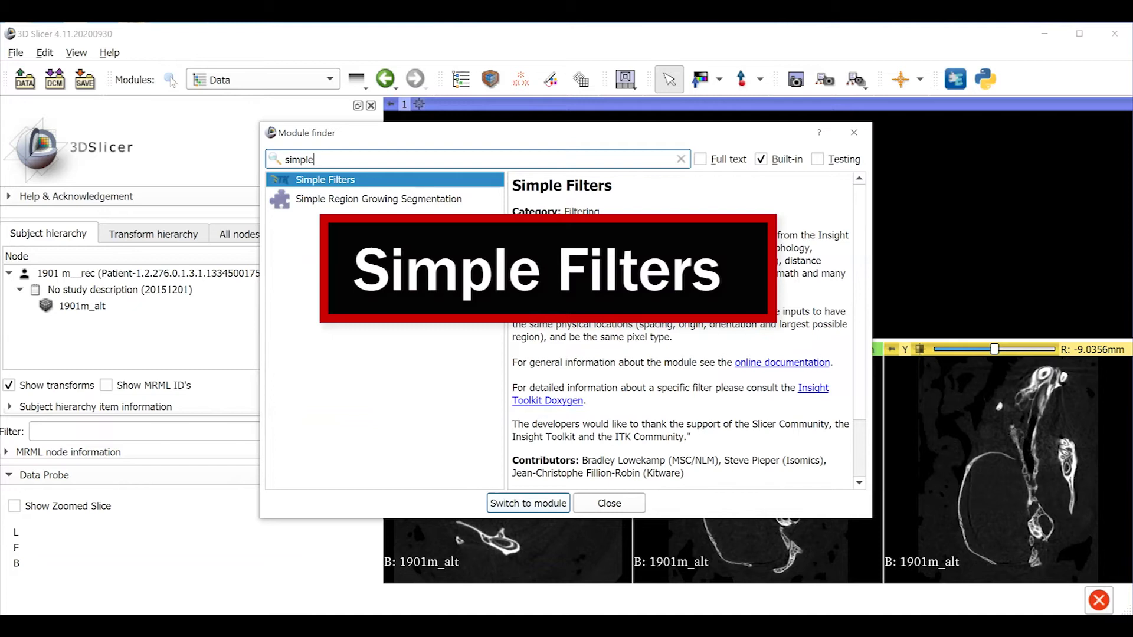
click(545, 505)
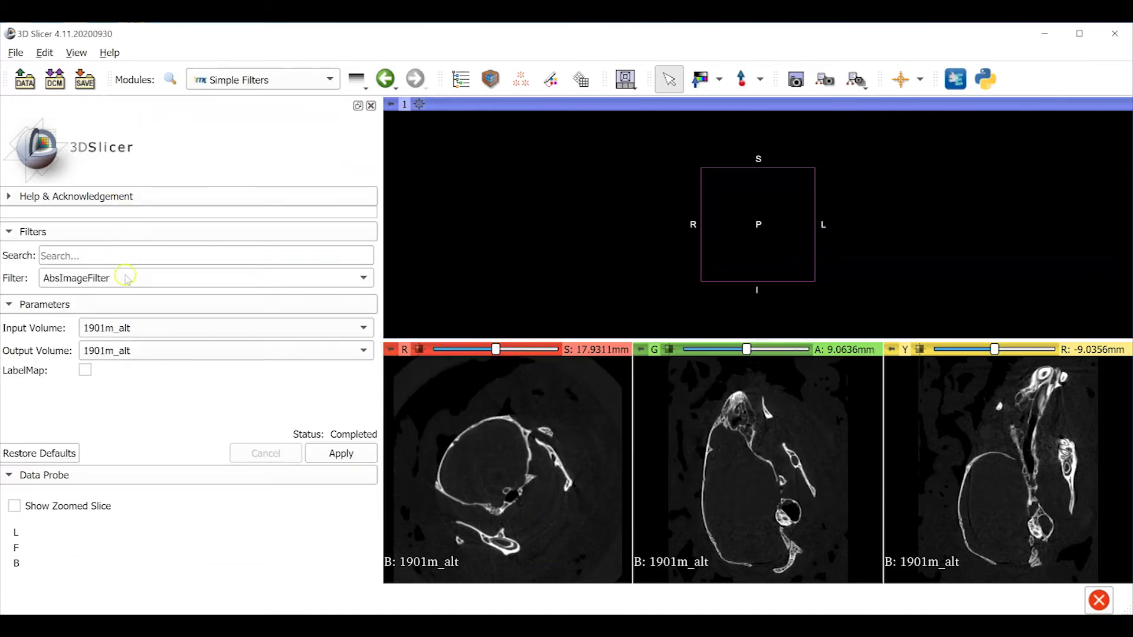
click(125, 278)
drag(366, 298, 367, 380)
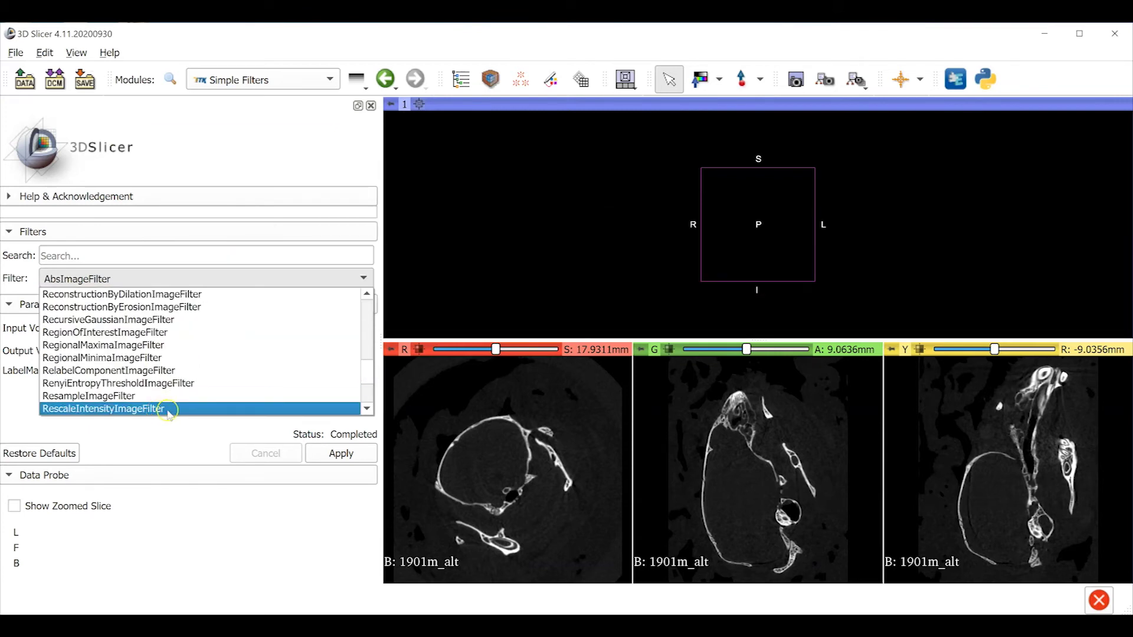
click(165, 409)
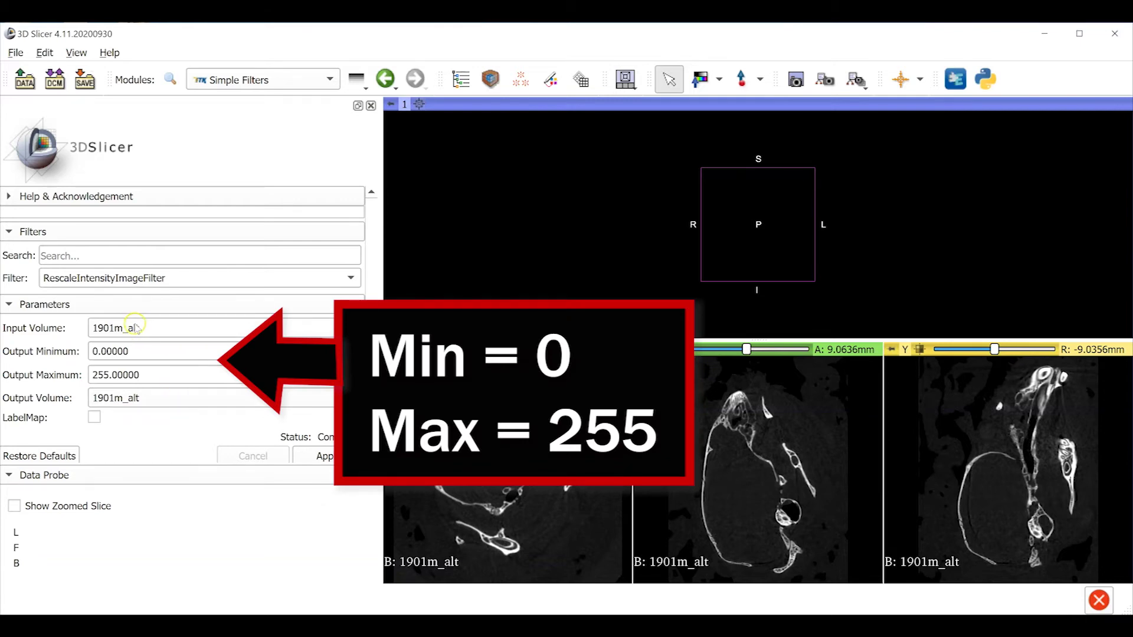
- Rescale to 0–255 into new volume 1901m_alt_filtered, then select it in Data
click(153, 397)
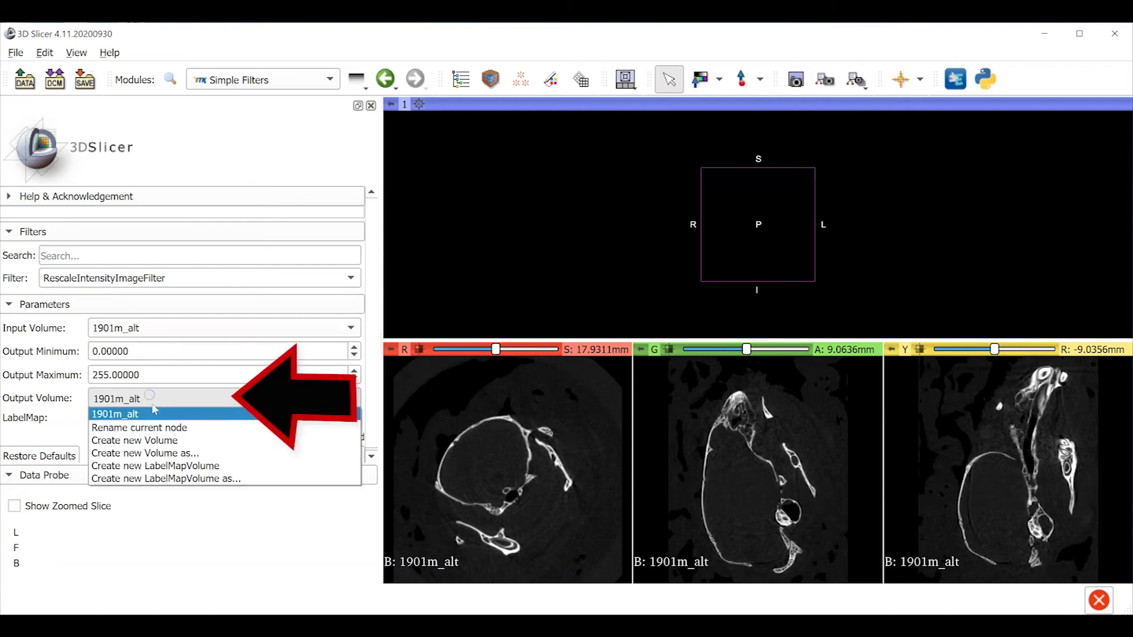
click(154, 440)
text(1901m_alt_filtered)
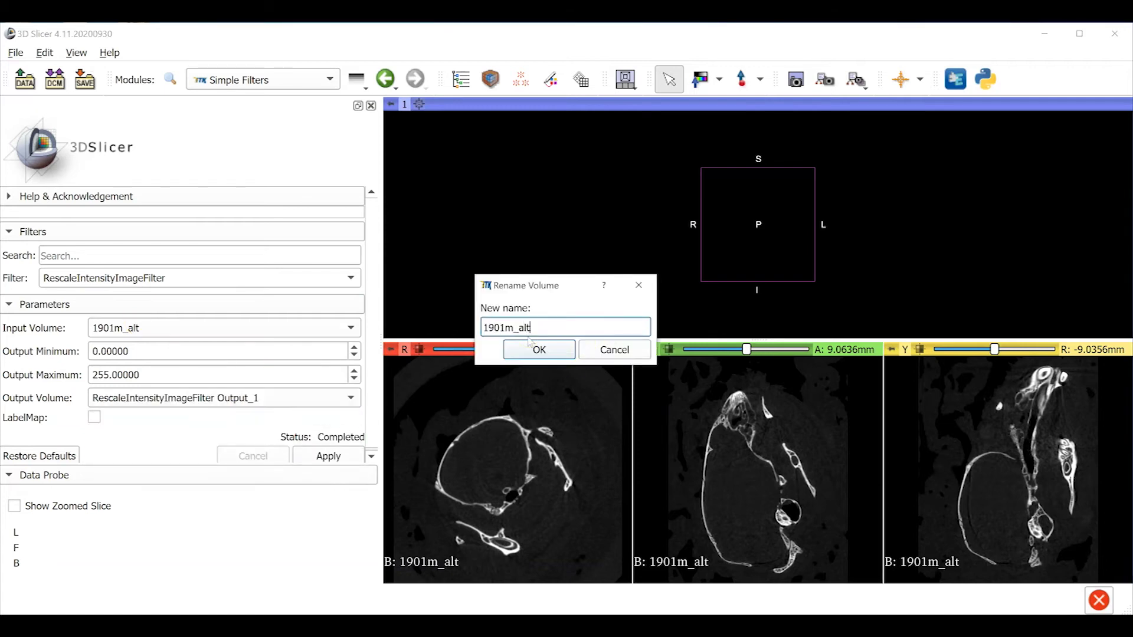
click(560, 350)
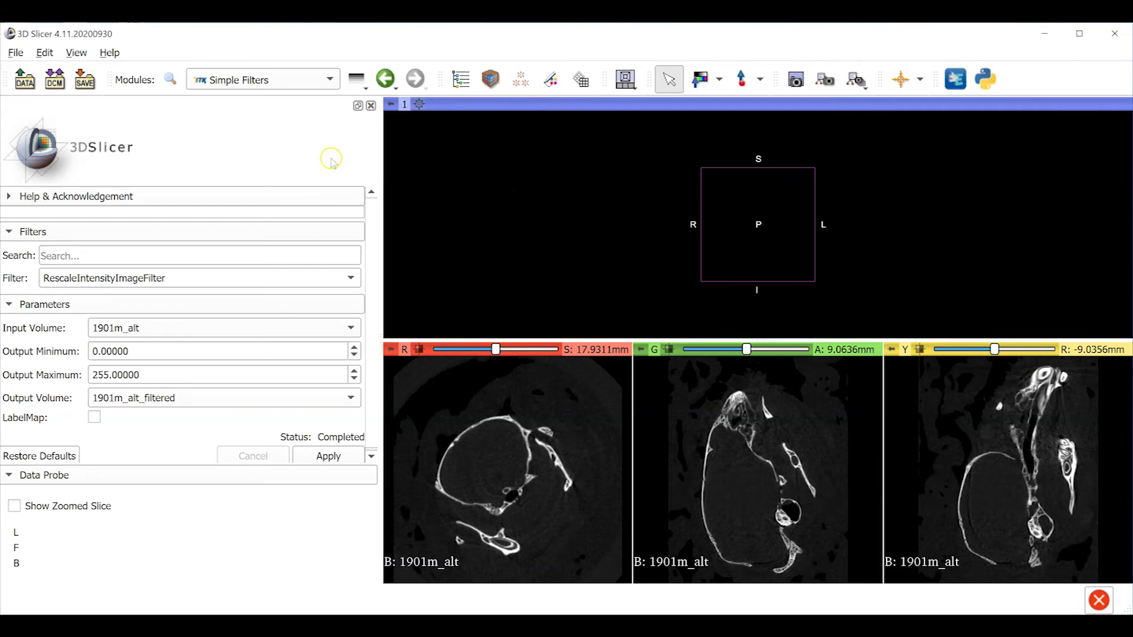
click(331, 456)
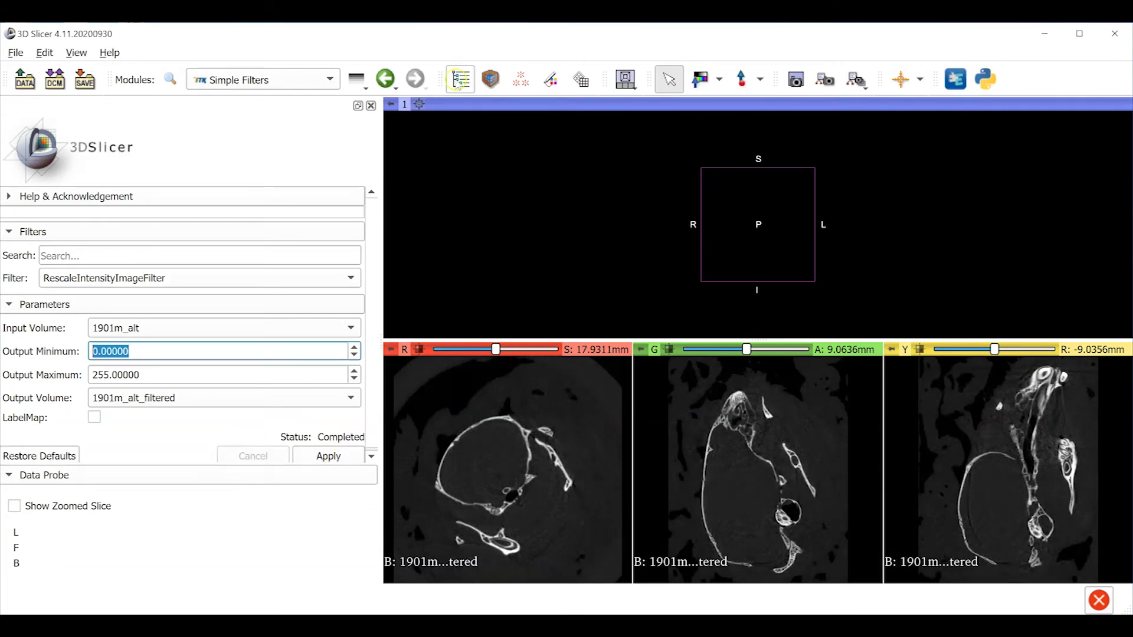
click(461, 79)
click(120, 324)
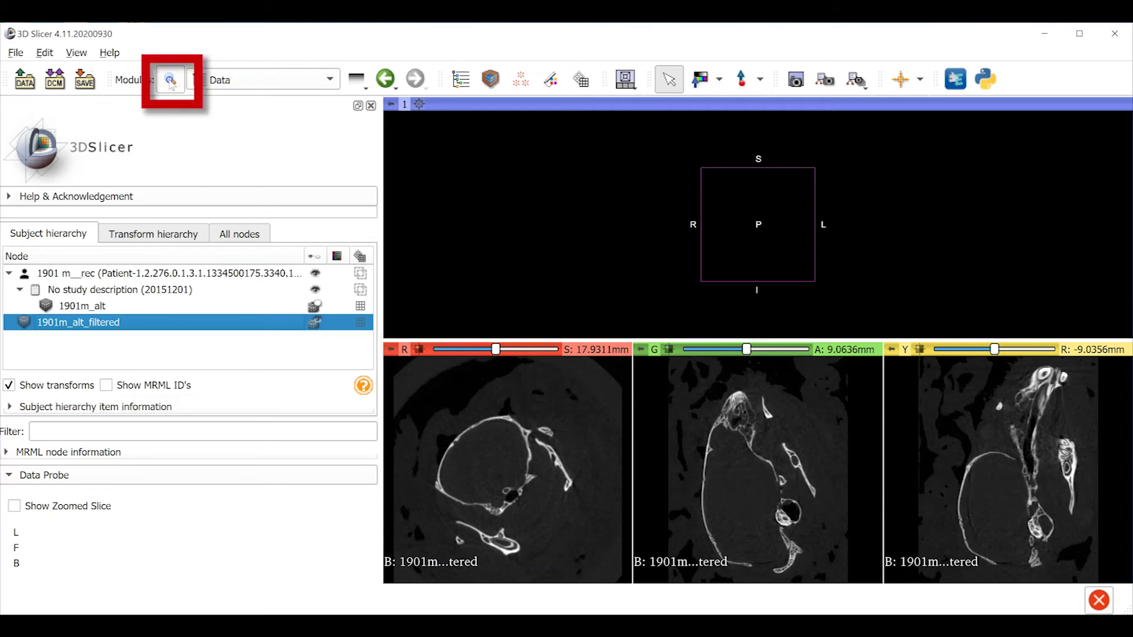
- Switch to the Cast Scalar Volume module
click(171, 81)
text(cast)
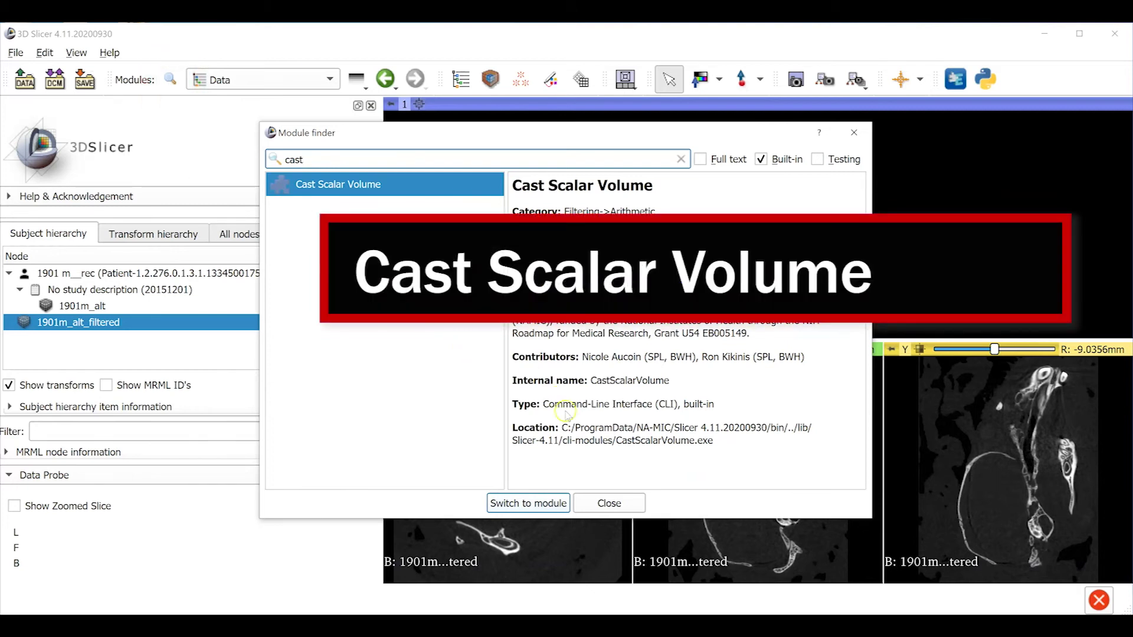
click(549, 505)
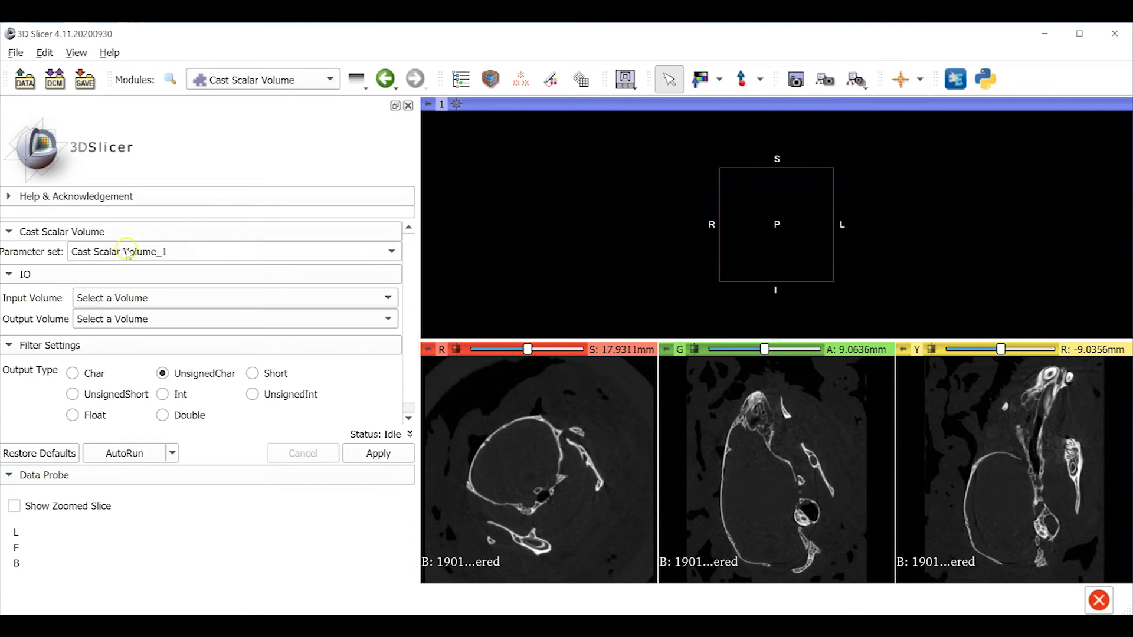
- Cast 1901m_alt_filtered to UnsignedChar as the new volume 1901m_alt_8bit
click(139, 297)
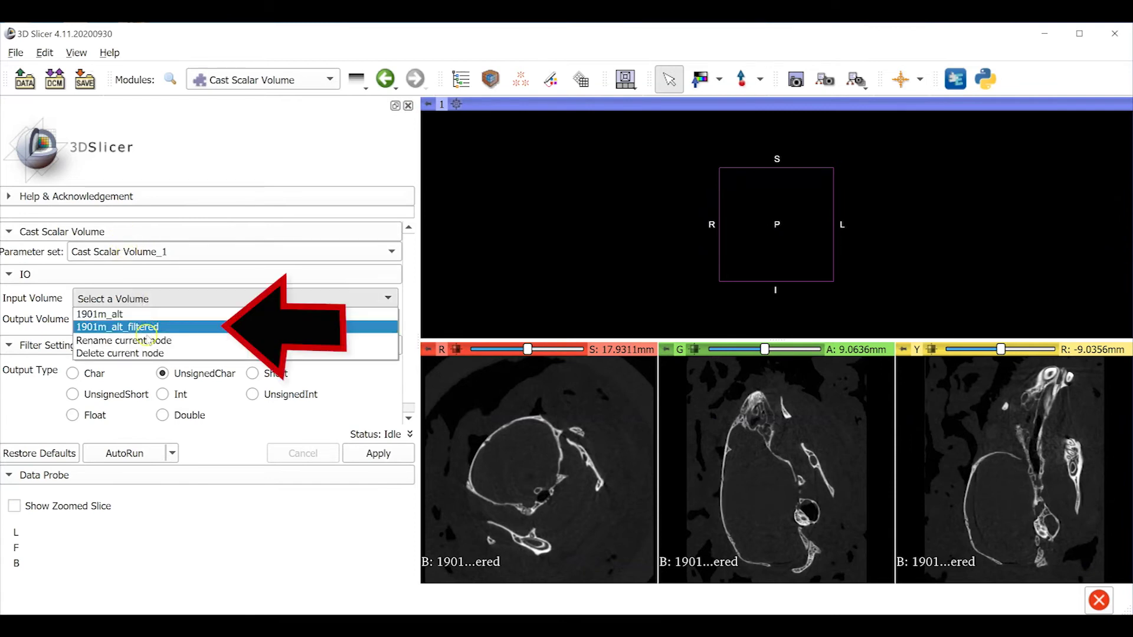
click(145, 328)
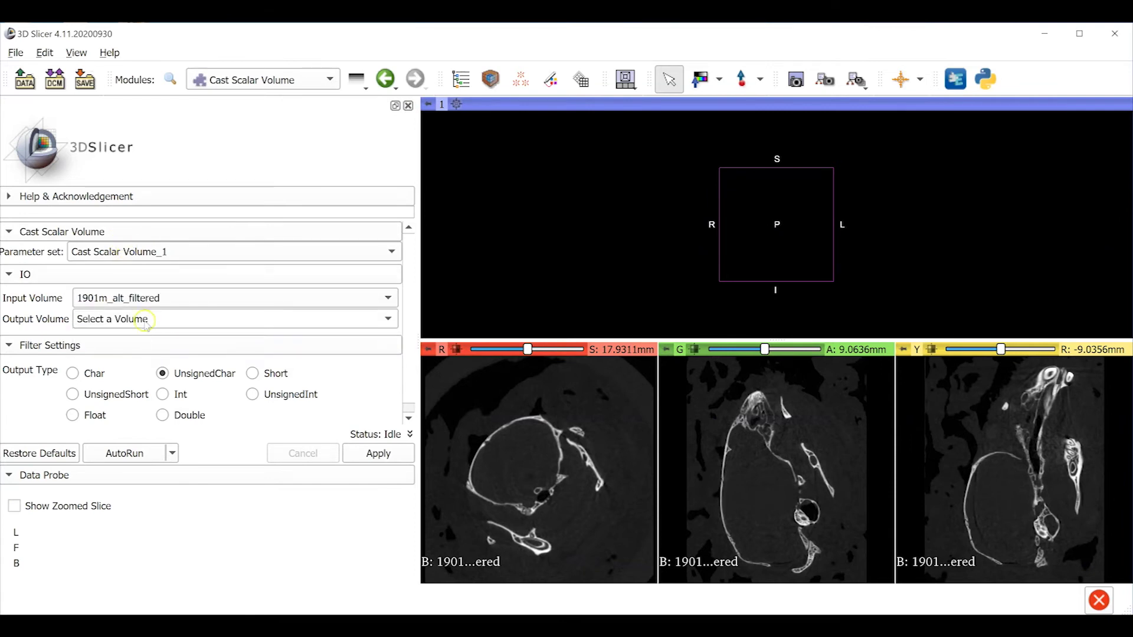
click(146, 321)
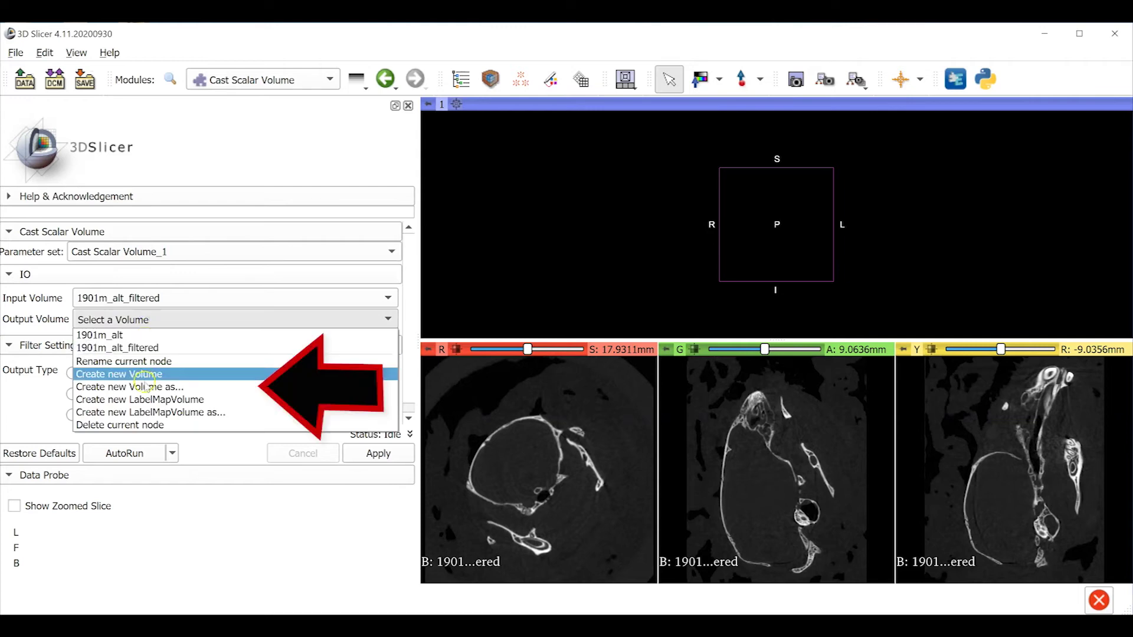
click(146, 387)
text(1901m_al)
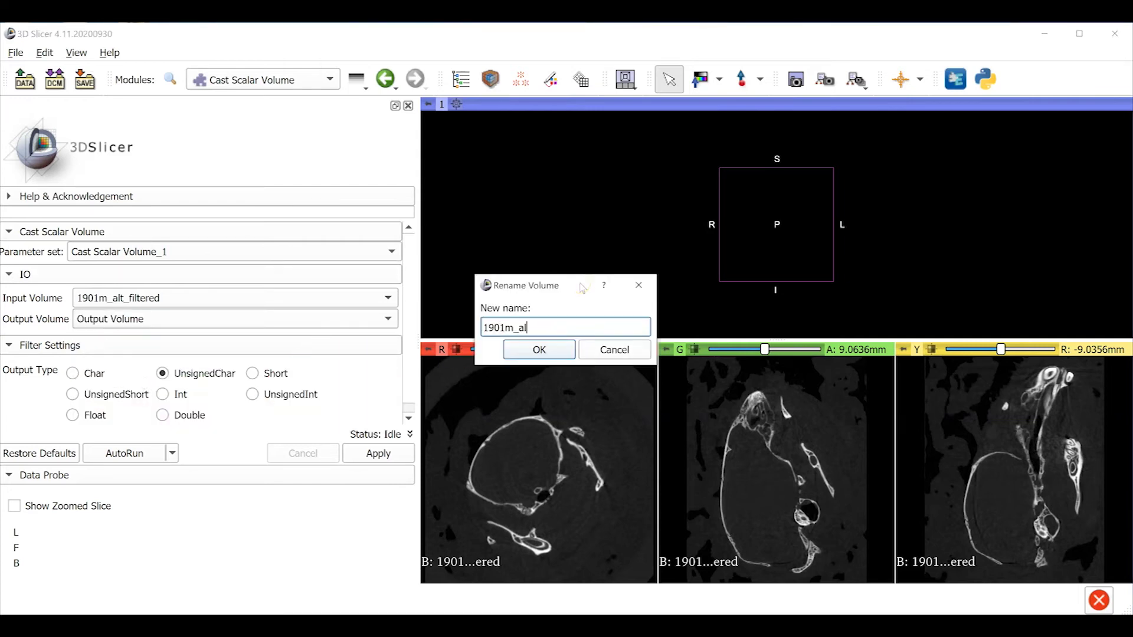
text(t_8bit)
click(557, 353)
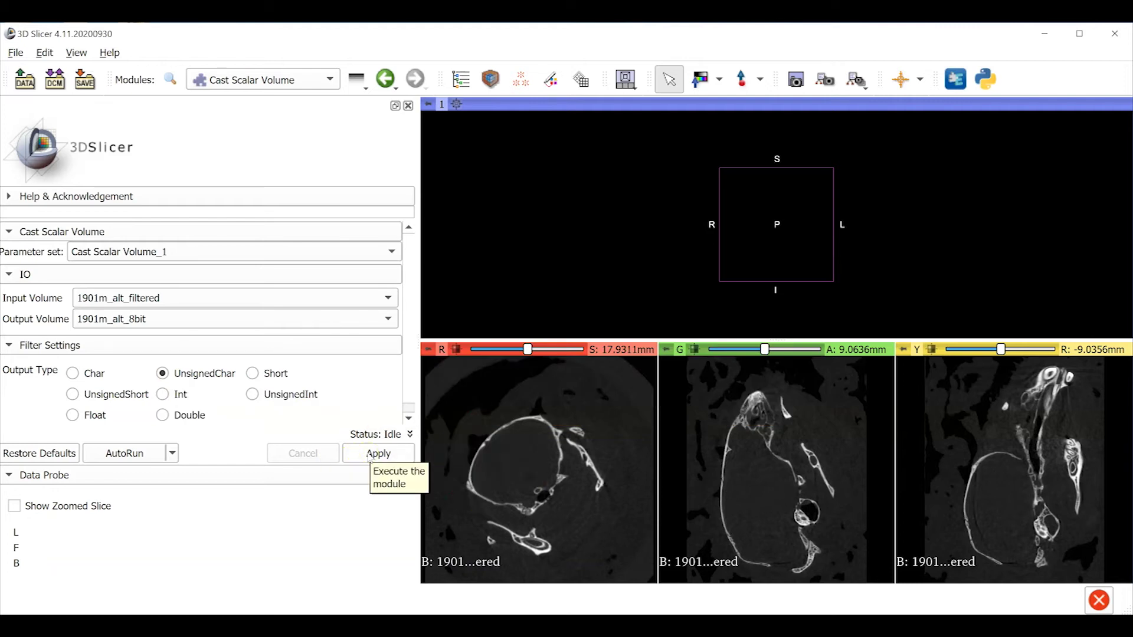
click(370, 455)
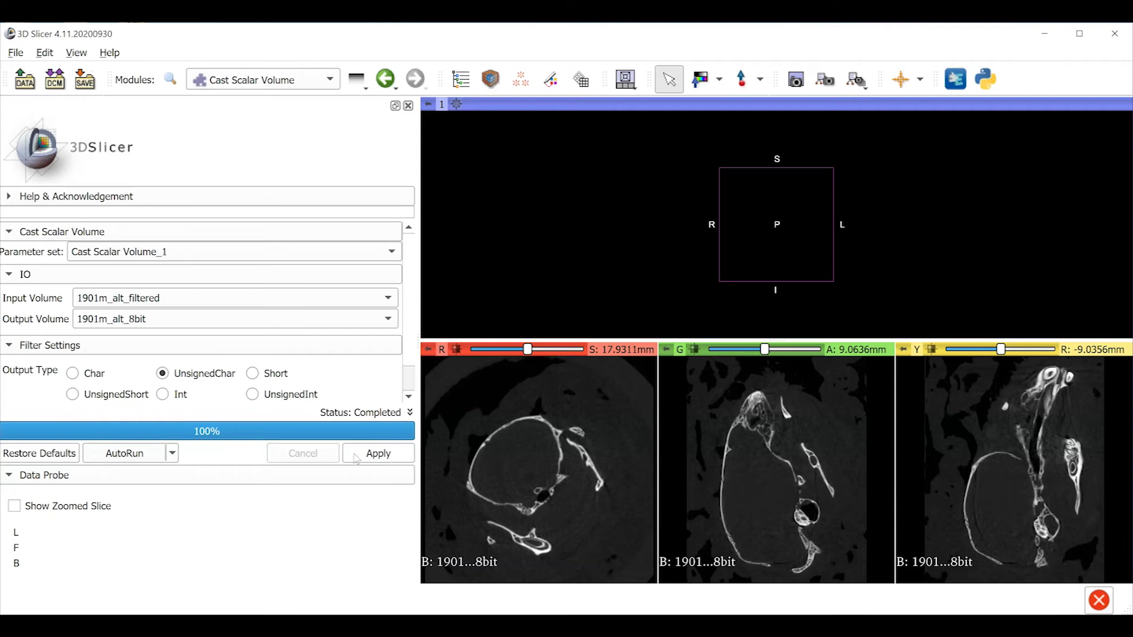
- Clone 1901m_alt_8bit from its Subject hierarchy context menu
click(461, 81)
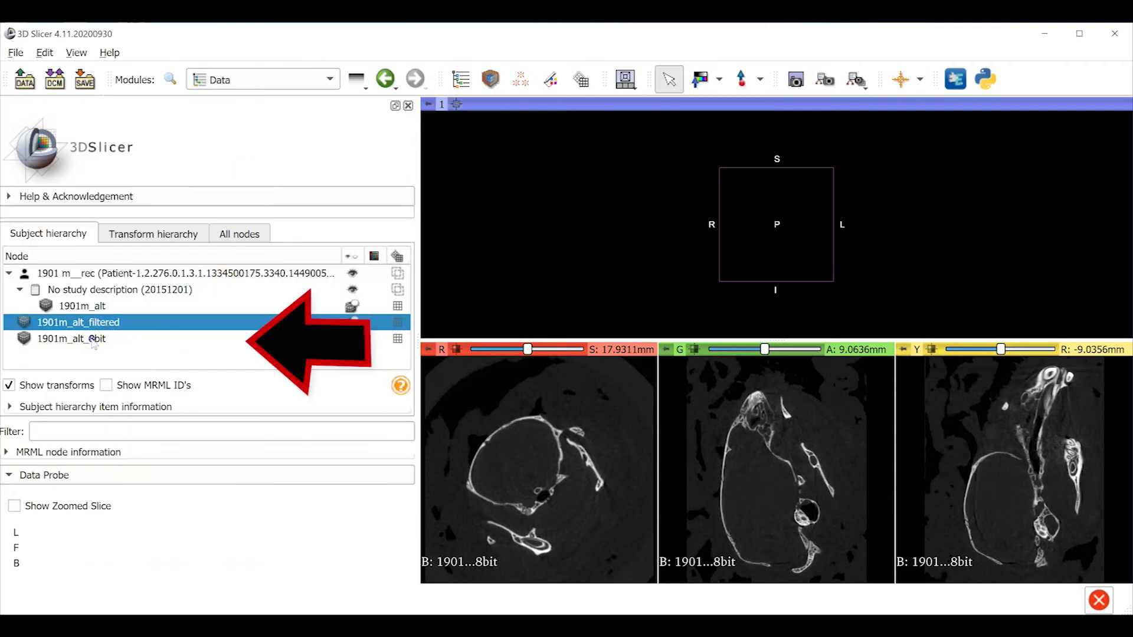
click(93, 340)
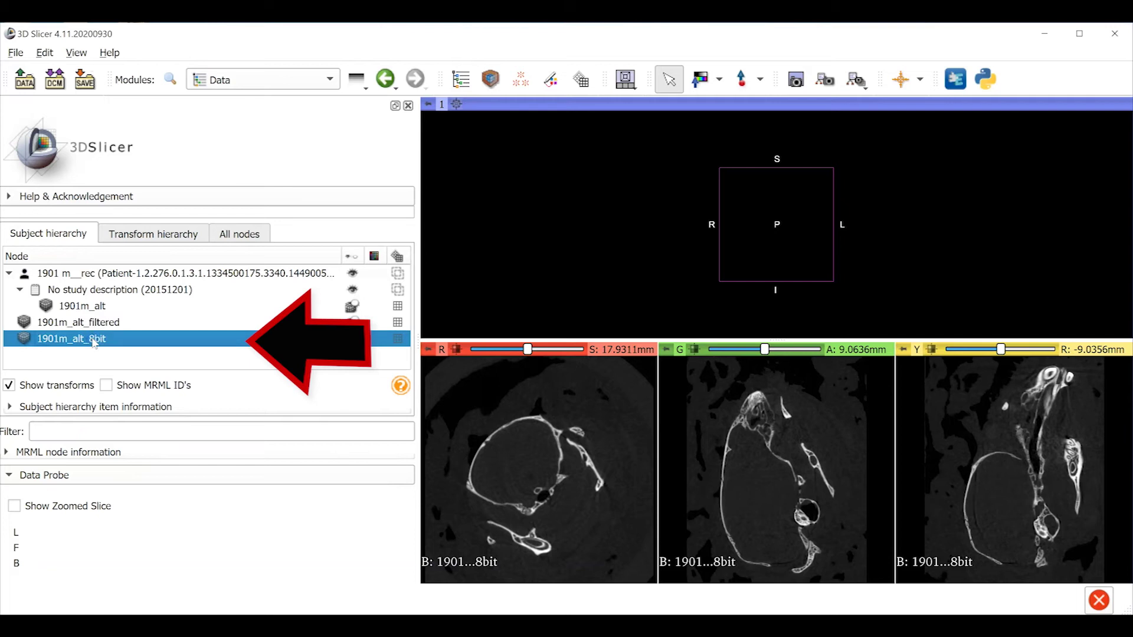
click(117, 341)
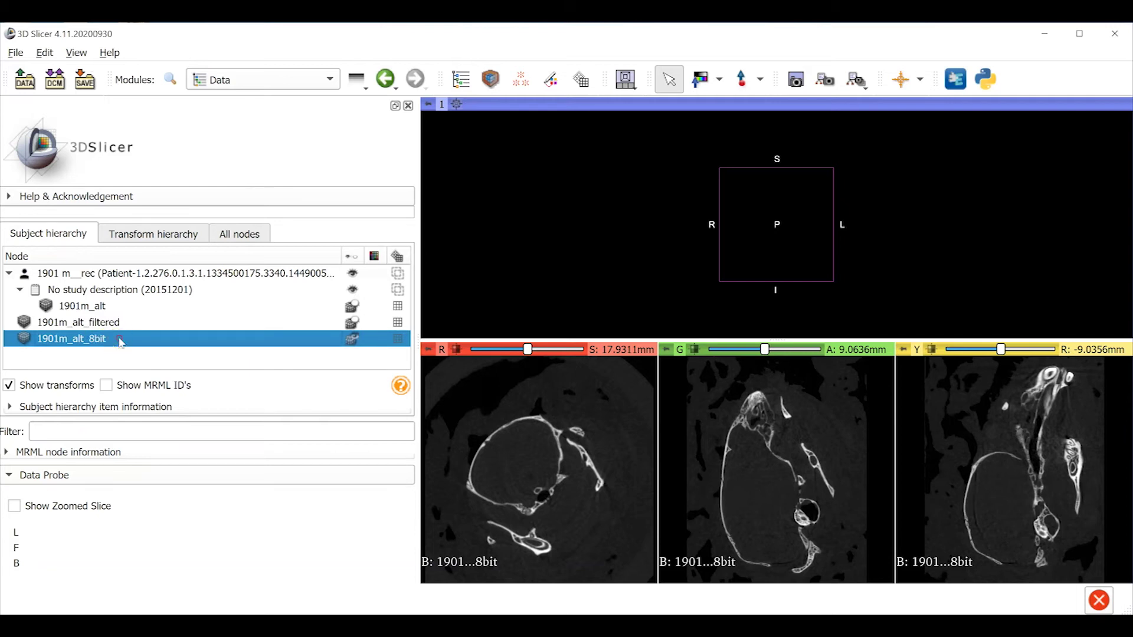
right_click(120, 342)
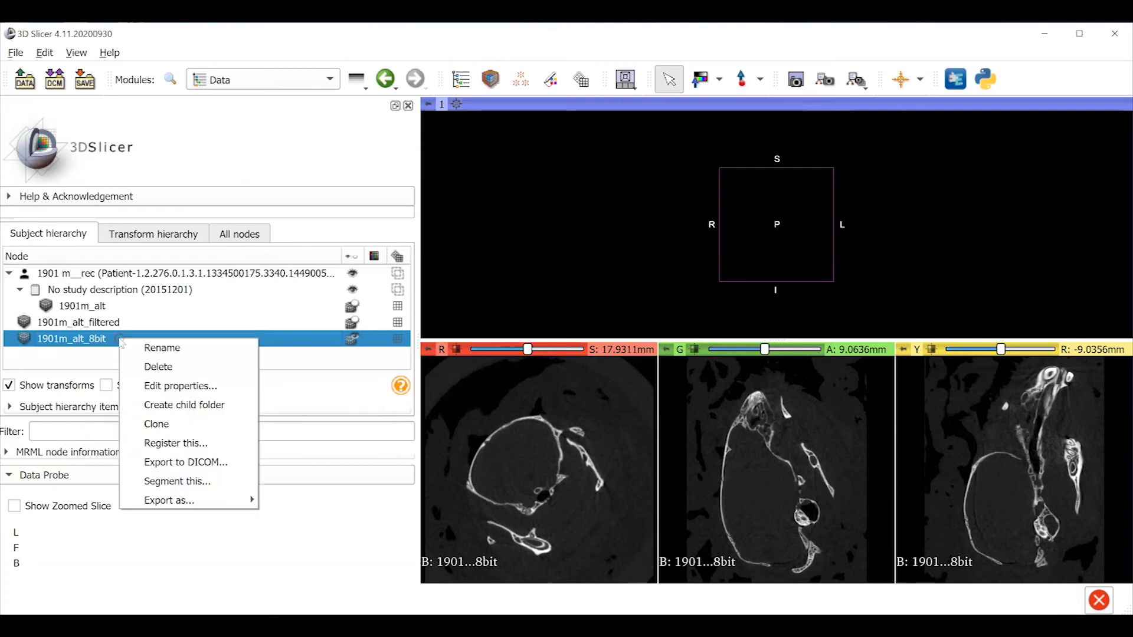
click(183, 427)
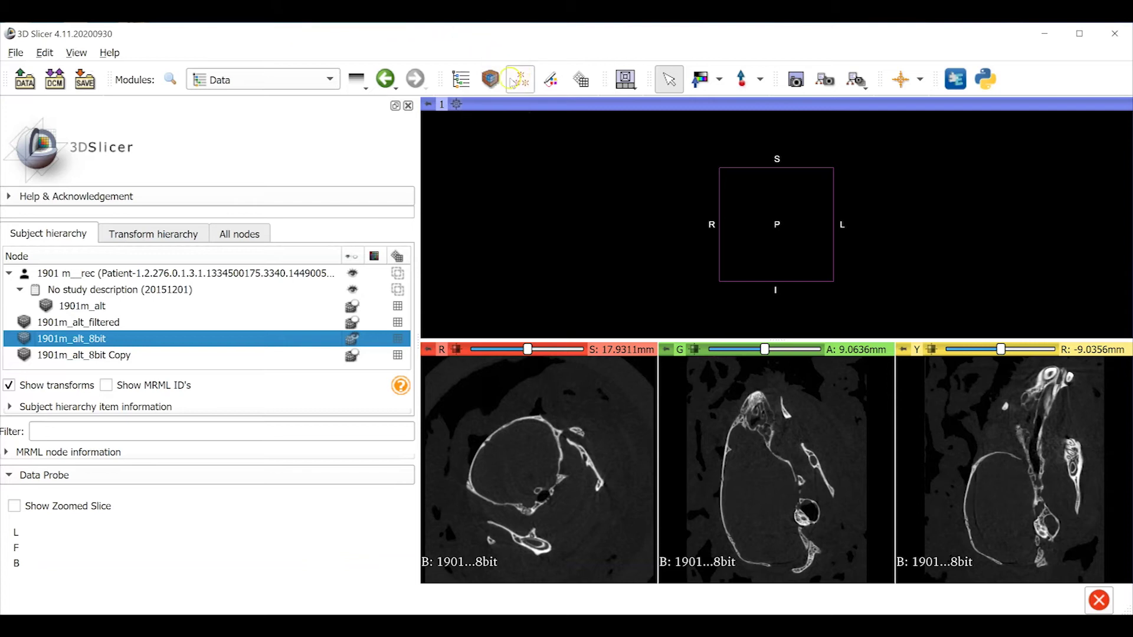
- Choose 1901m_alt_8bit as the volume to render in Volume Rendering
click(490, 78)
click(122, 236)
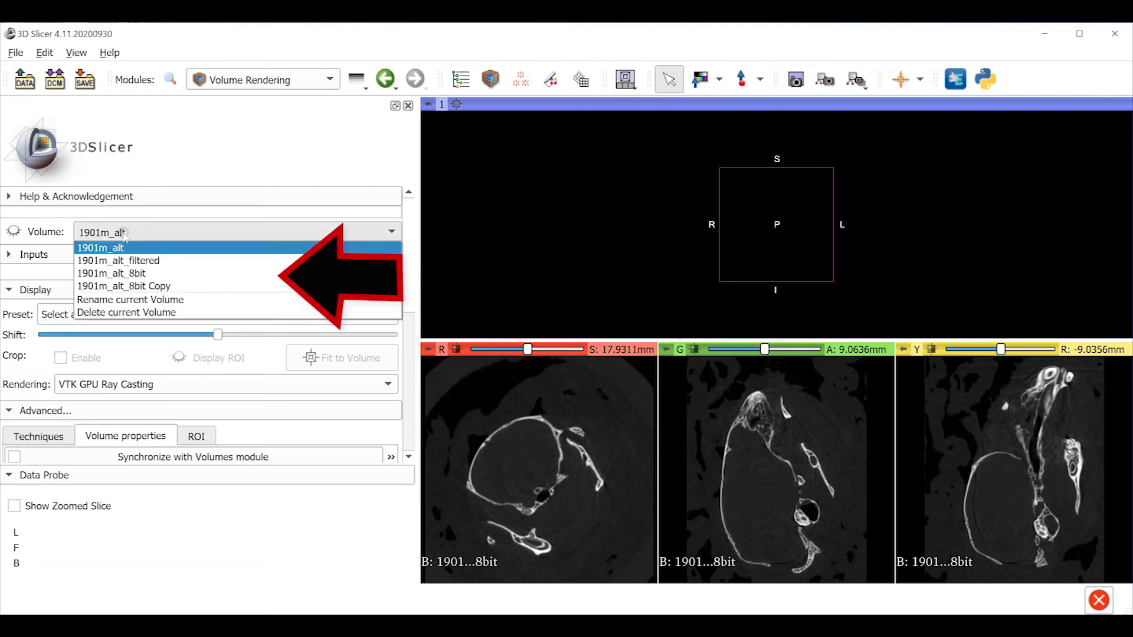
click(136, 274)
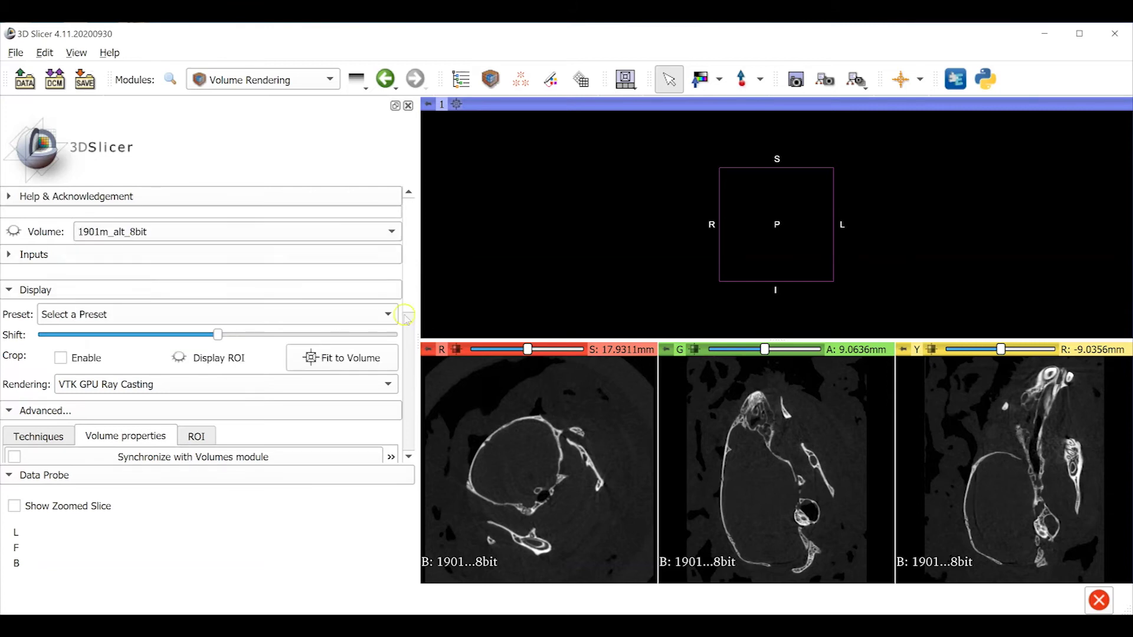
scroll(207, 325, down, 5)
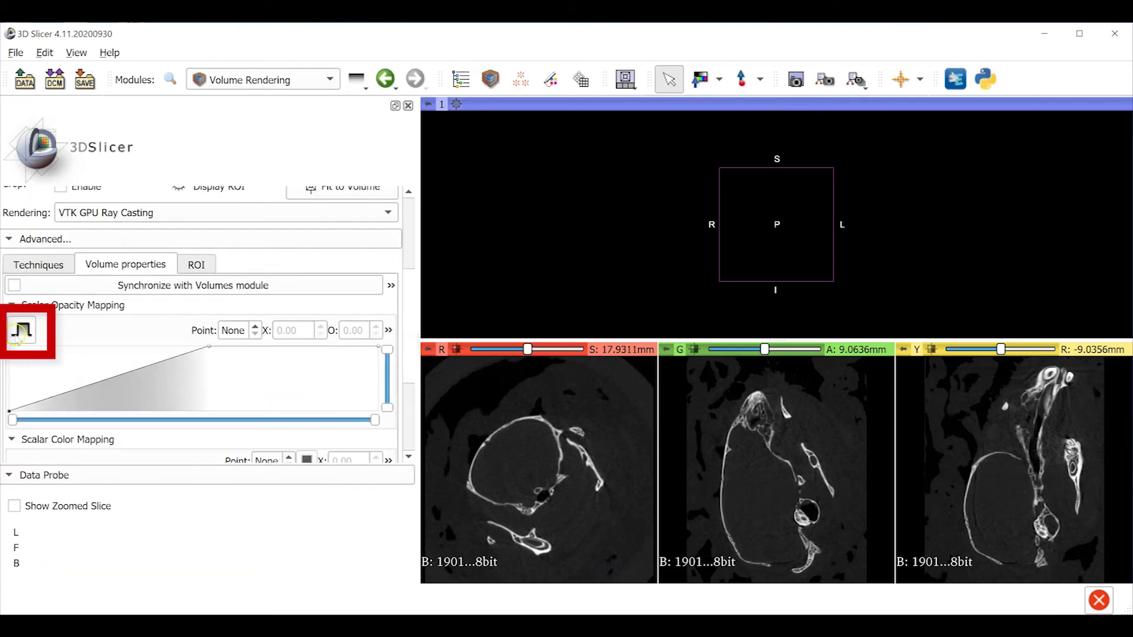
- Switch opacity mapping to Threshold with a lower threshold of 30
click(21, 332)
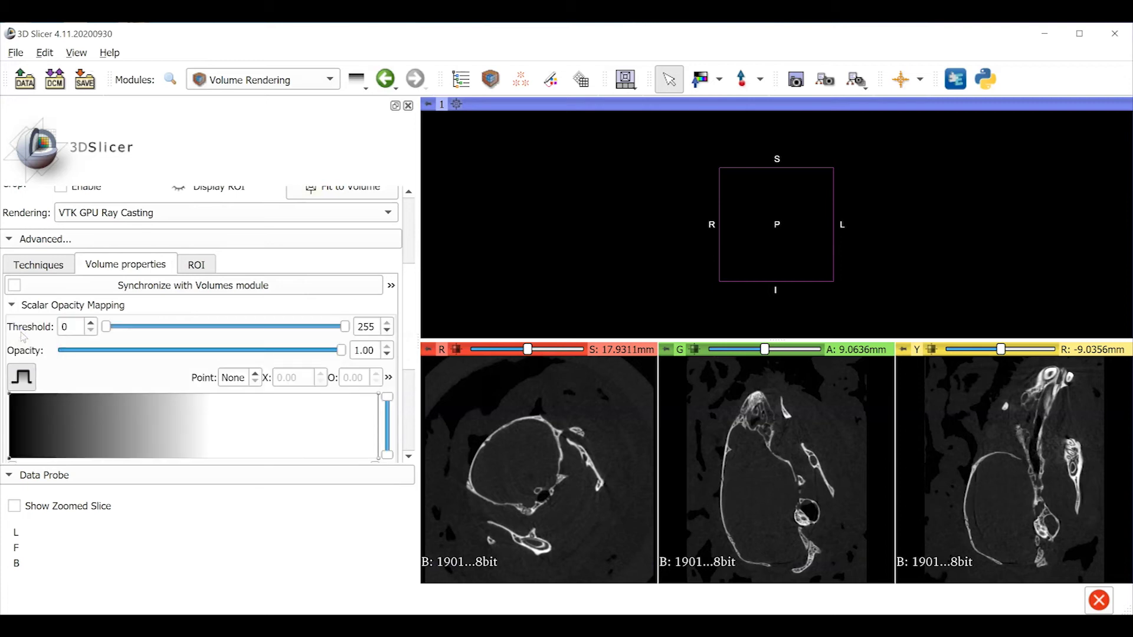
click(66, 328)
drag(64, 327, 67, 327)
text(30)
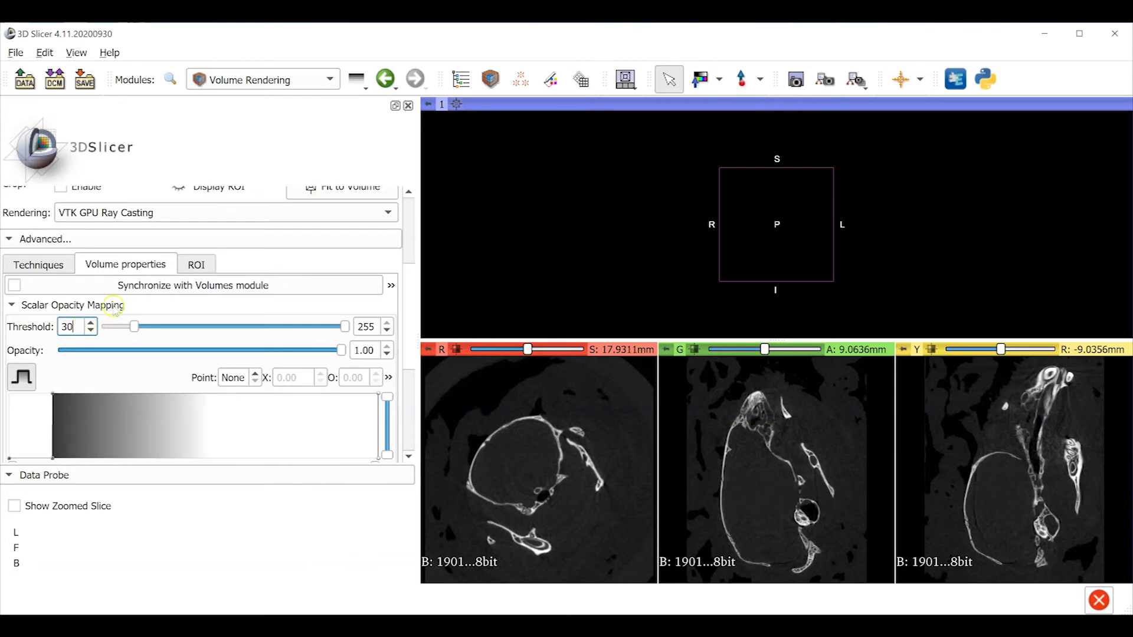
click(416, 295)
scroll(14, 233, up, 5)
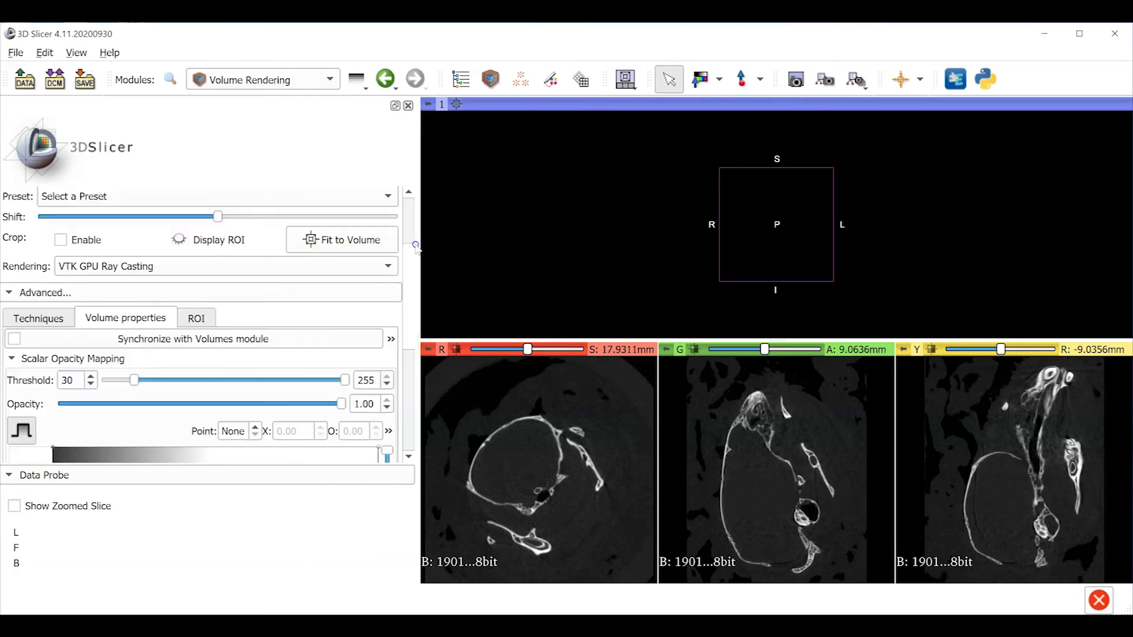
- Show the rendering in the 3D view, then zoom and pan onto the skull
click(13, 232)
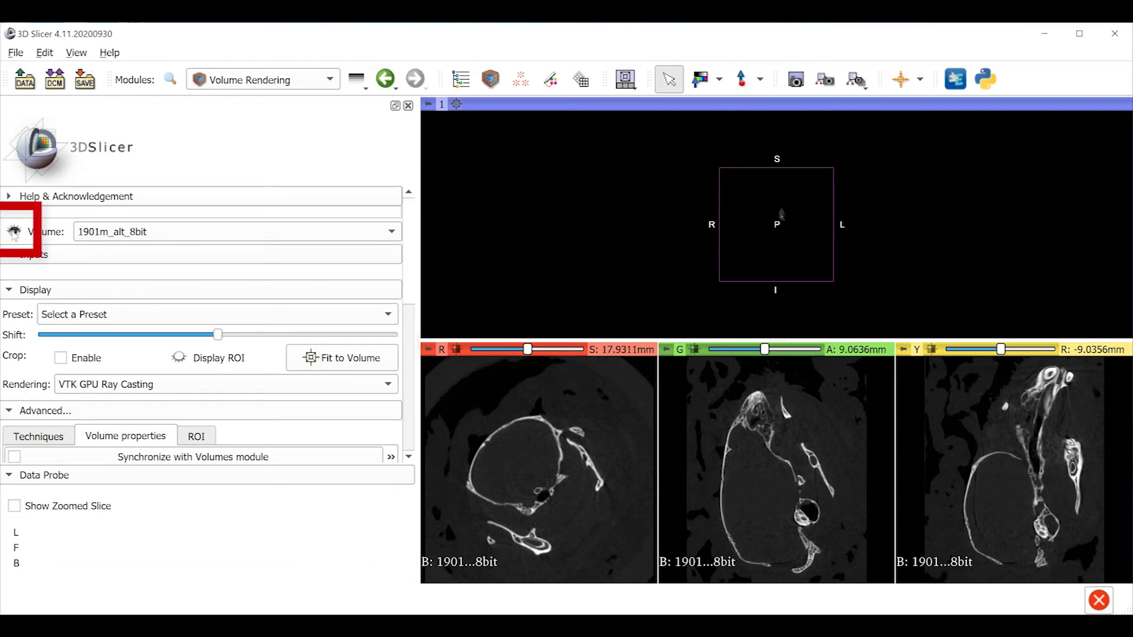
scroll(780, 235, up, 6)
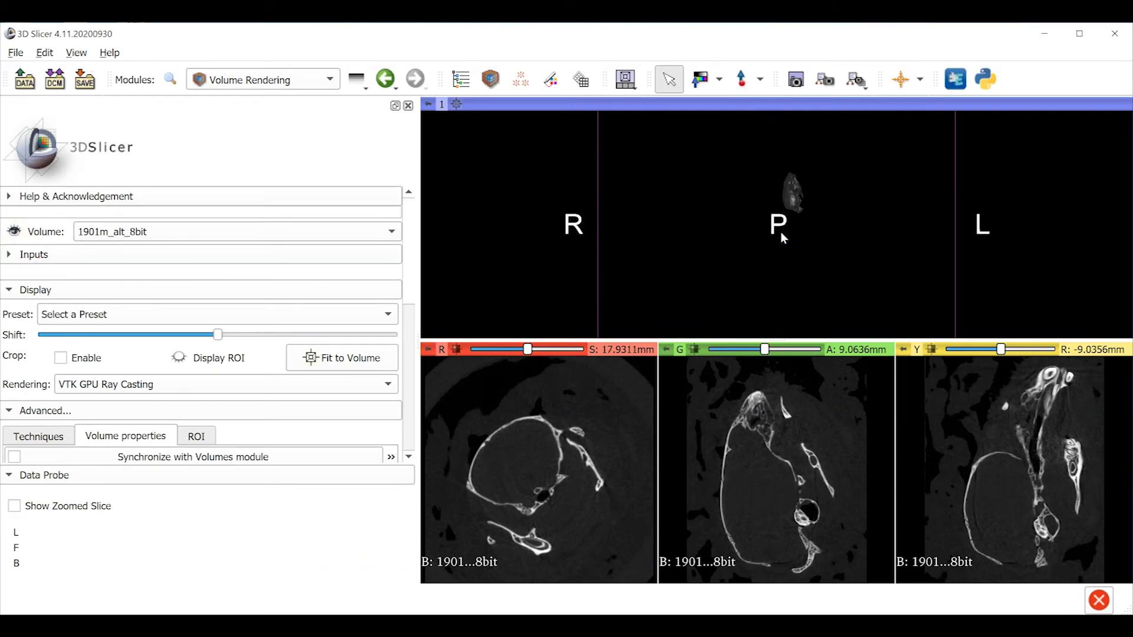
scroll(780, 235, up, 4)
click(933, 161)
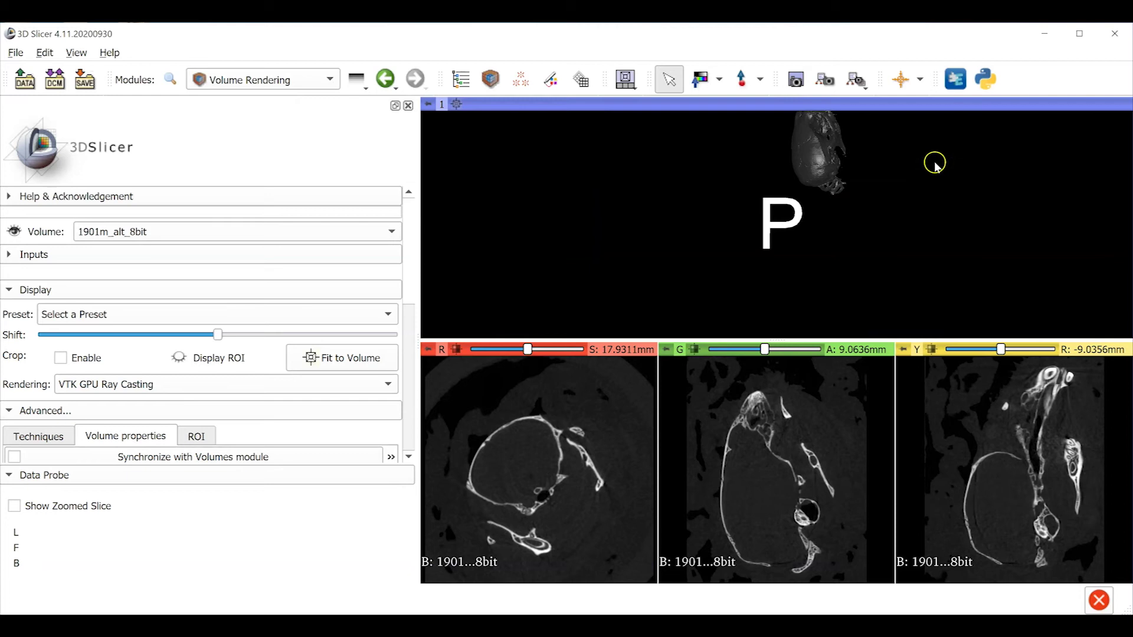
middle_drag(944, 169, 872, 253)
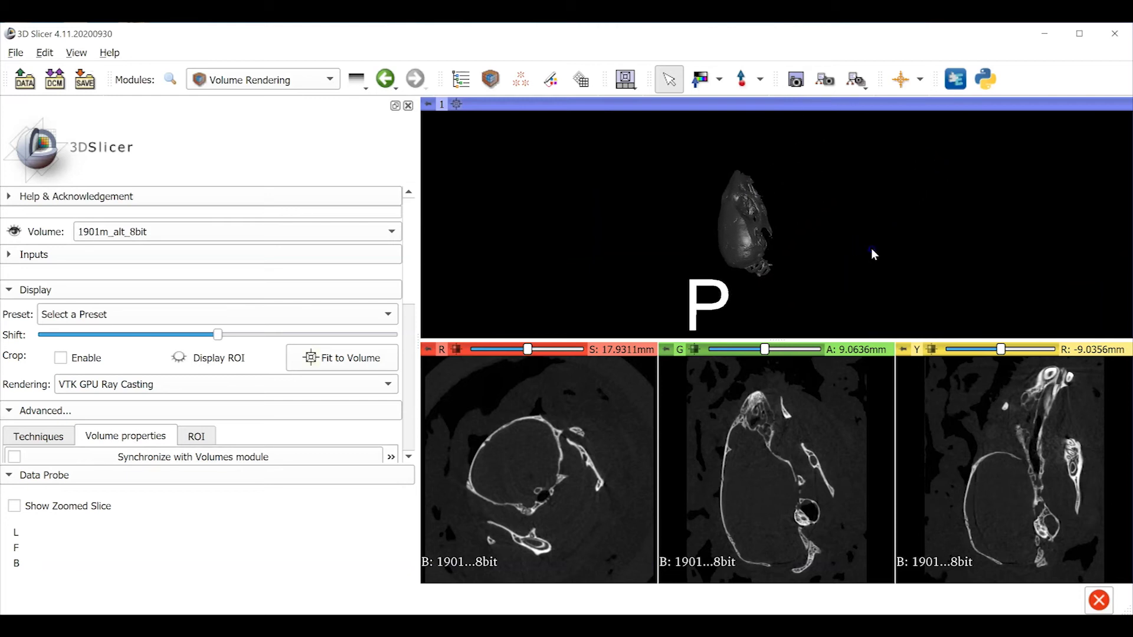
click(860, 226)
scroll(860, 224, up, 2)
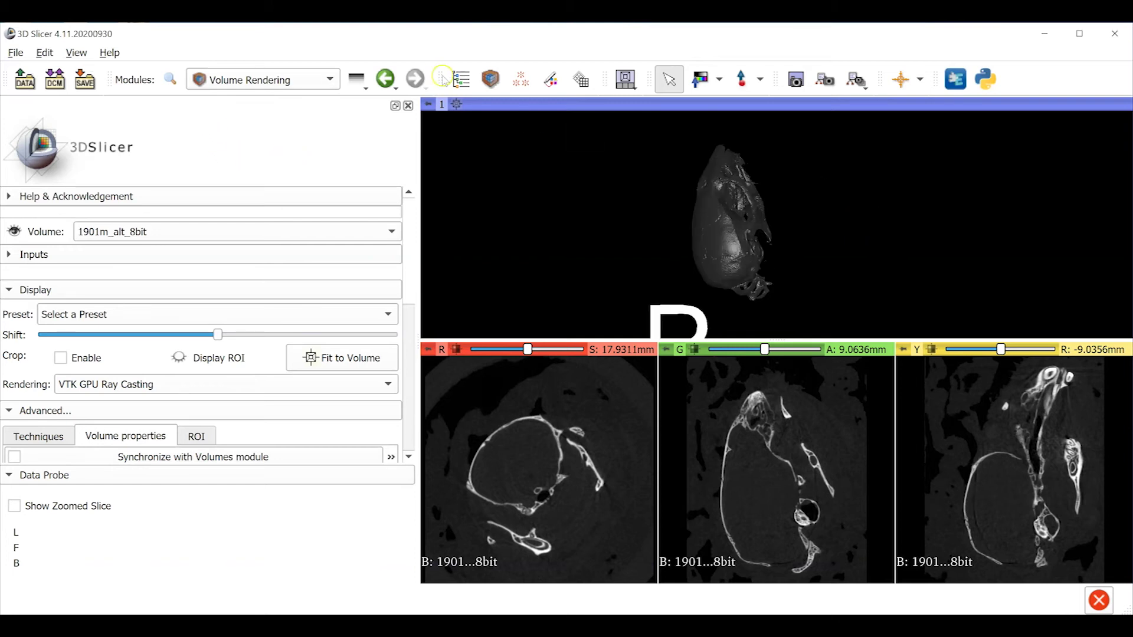
- Create a new transform for 1901m_alt_8bit in the Data module
click(459, 79)
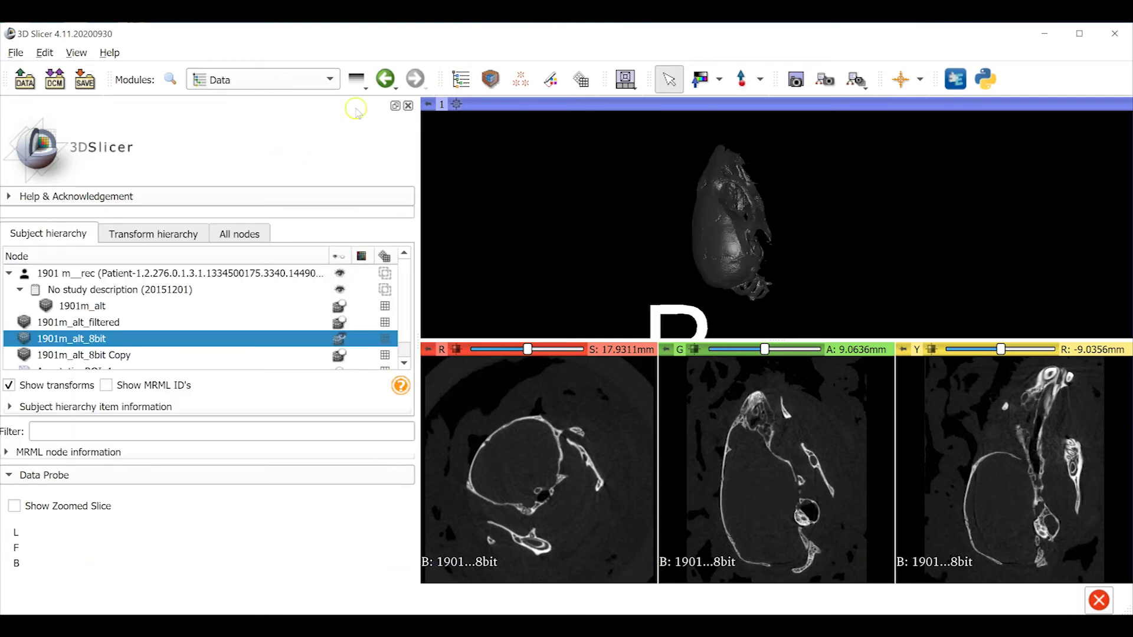
click(385, 335)
click(385, 339)
click(436, 405)
- Enable 3D interaction for the transform and rotate the skull toward upright
click(390, 342)
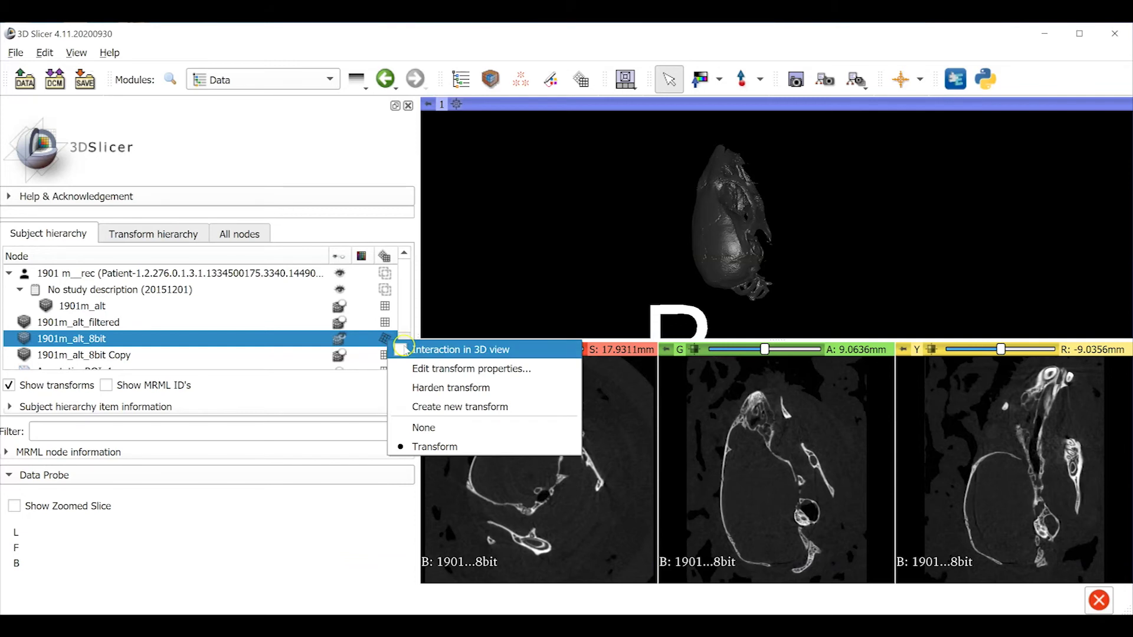
click(402, 350)
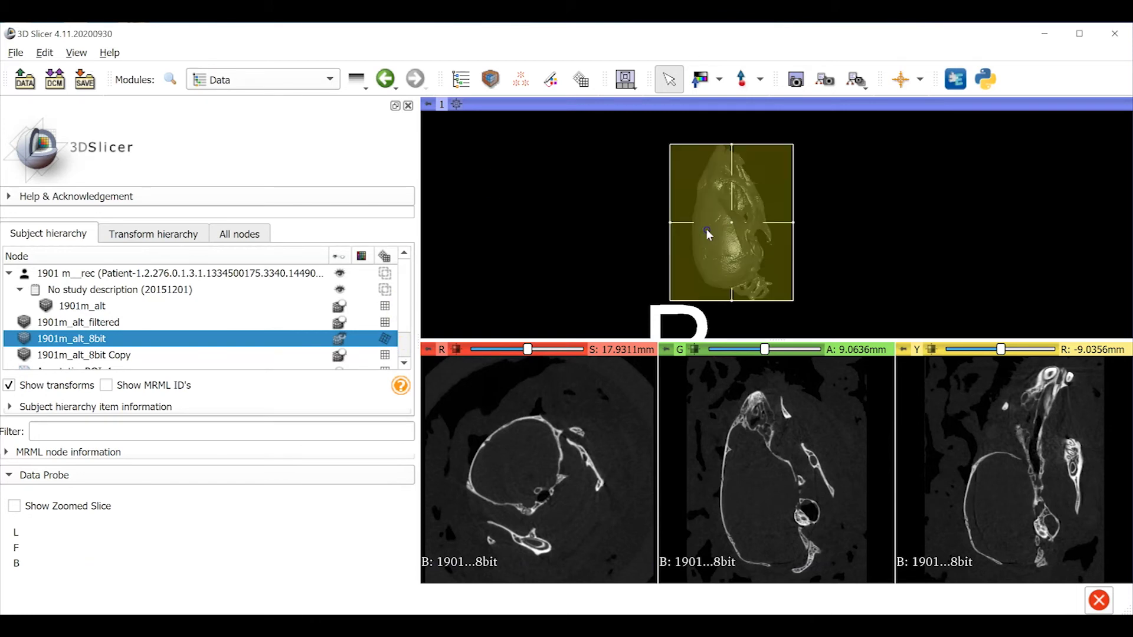
drag(711, 231, 801, 225)
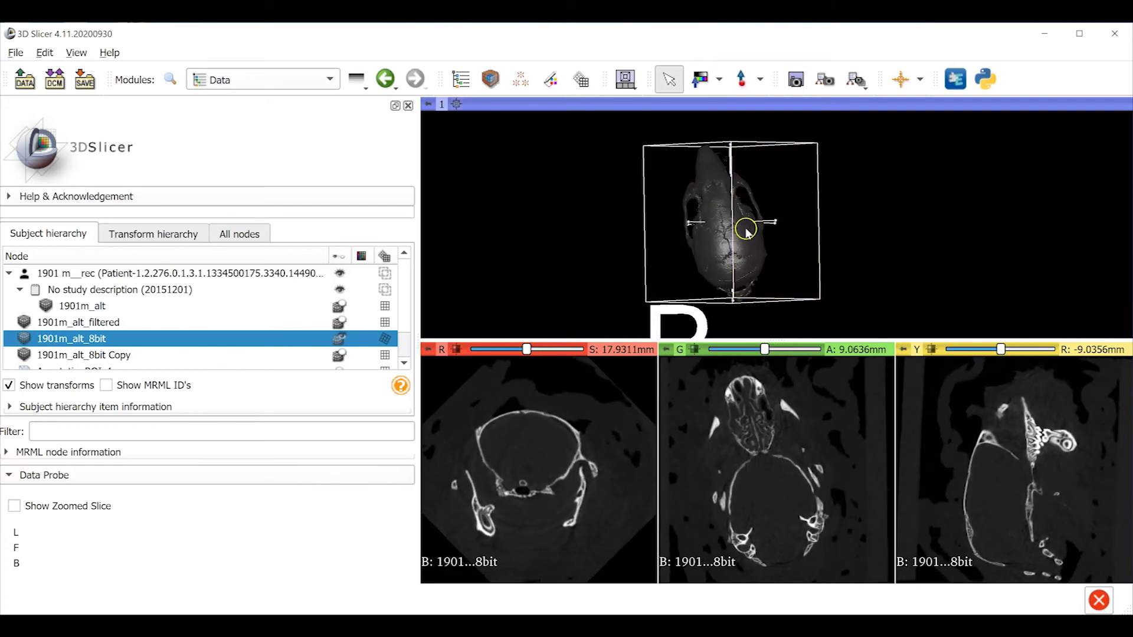
mouse_move(735, 231)
mouse_down()
mouse_move(735, 217)
mouse_move(700, 241)
mouse_move(730, 231)
mouse_move(699, 236)
mouse_move(730, 231)
mouse_move(725, 239)
mouse_move(721, 218)
mouse_move(737, 253)
mouse_move(737, 241)
mouse_up()
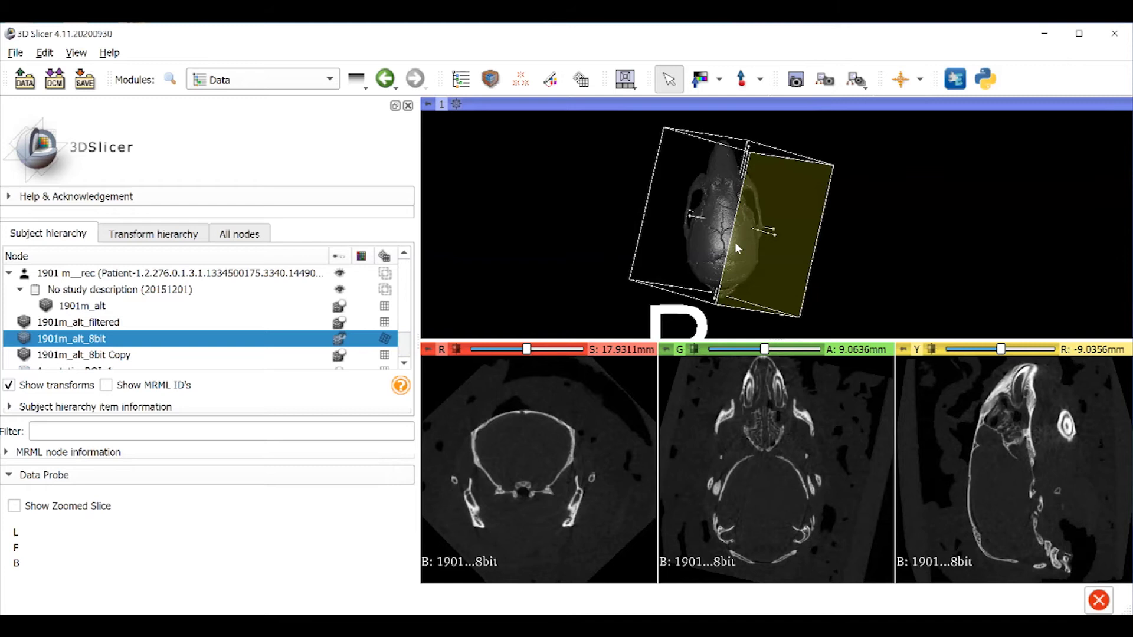
- Open the transform's properties and adjust its LR rotation value
click(385, 338)
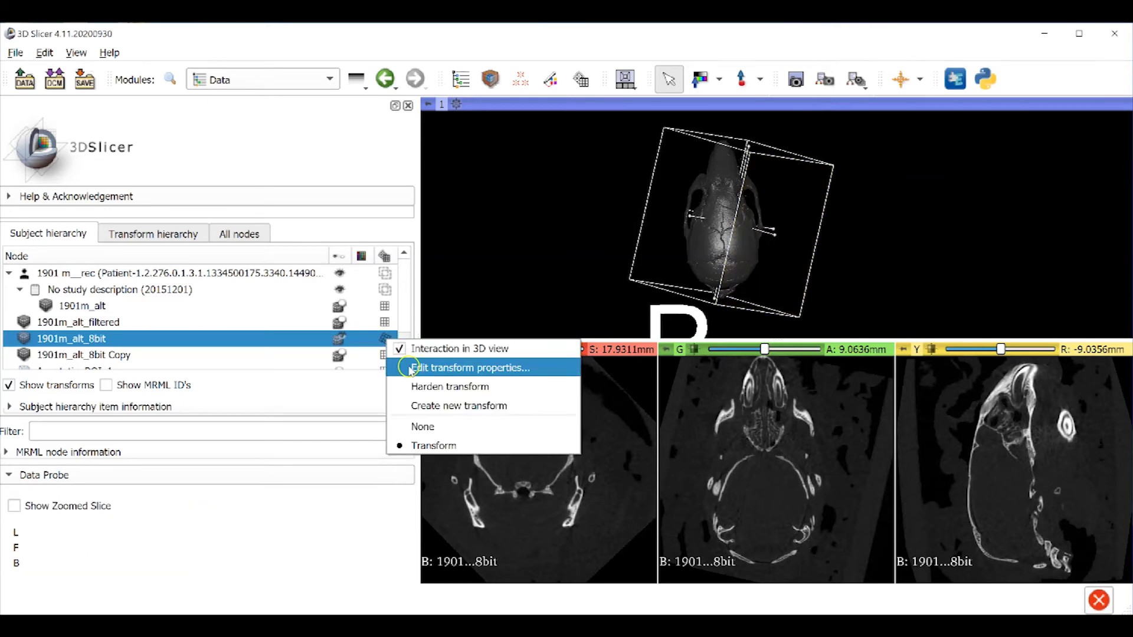
click(411, 368)
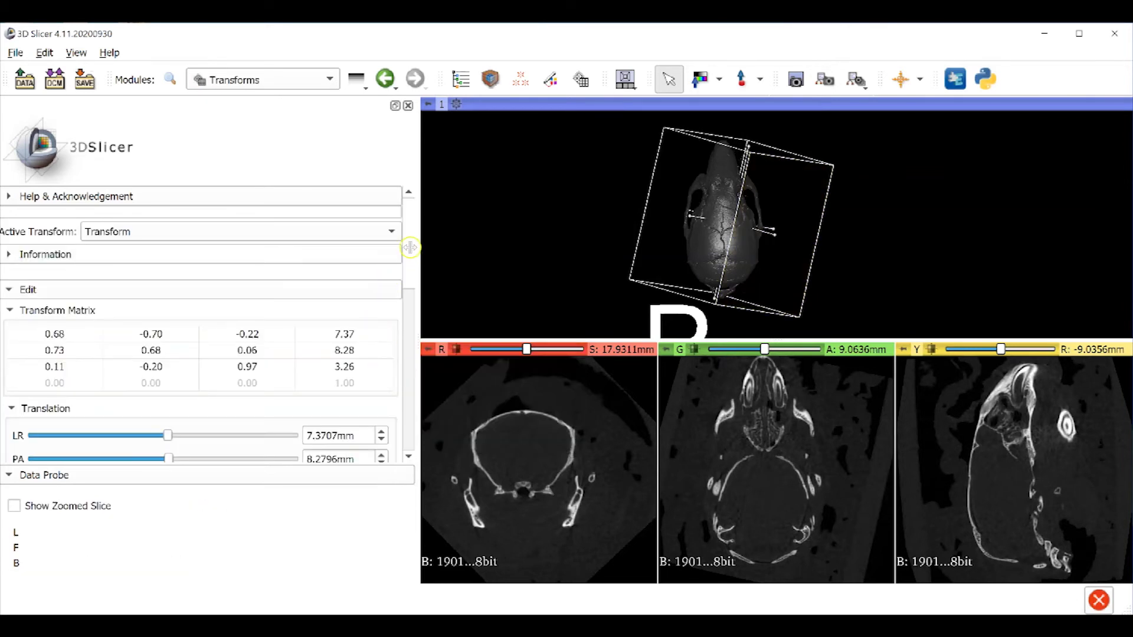
scroll(400, 269, down, 3)
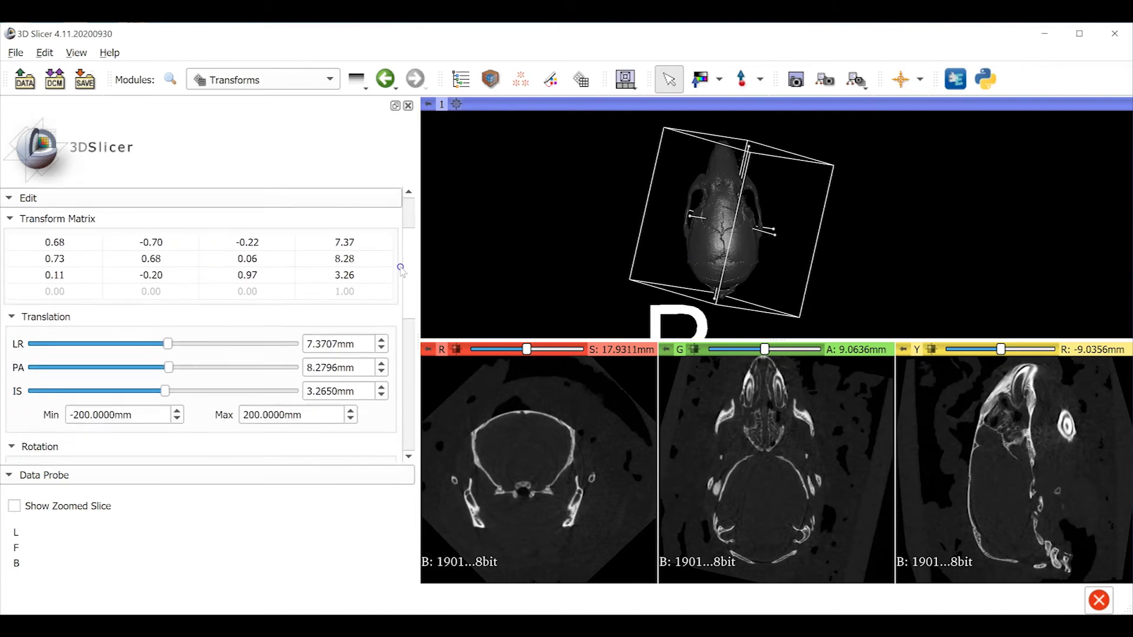
scroll(401, 269, down, 5)
click(382, 295)
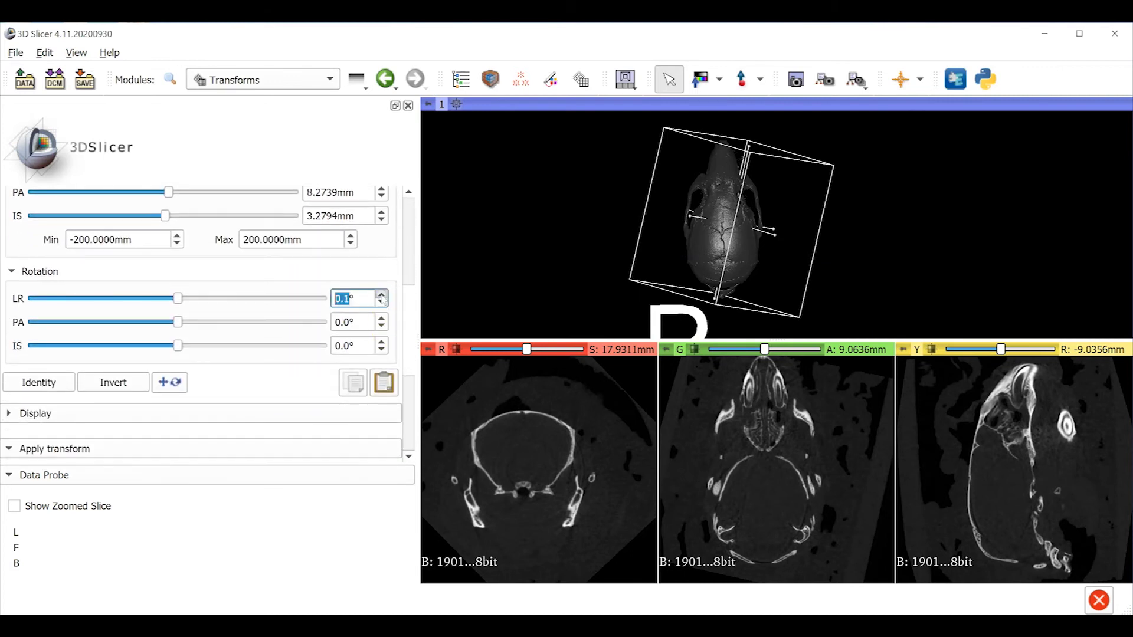
scroll(382, 298, up, 20)
scroll(382, 322, down, 4)
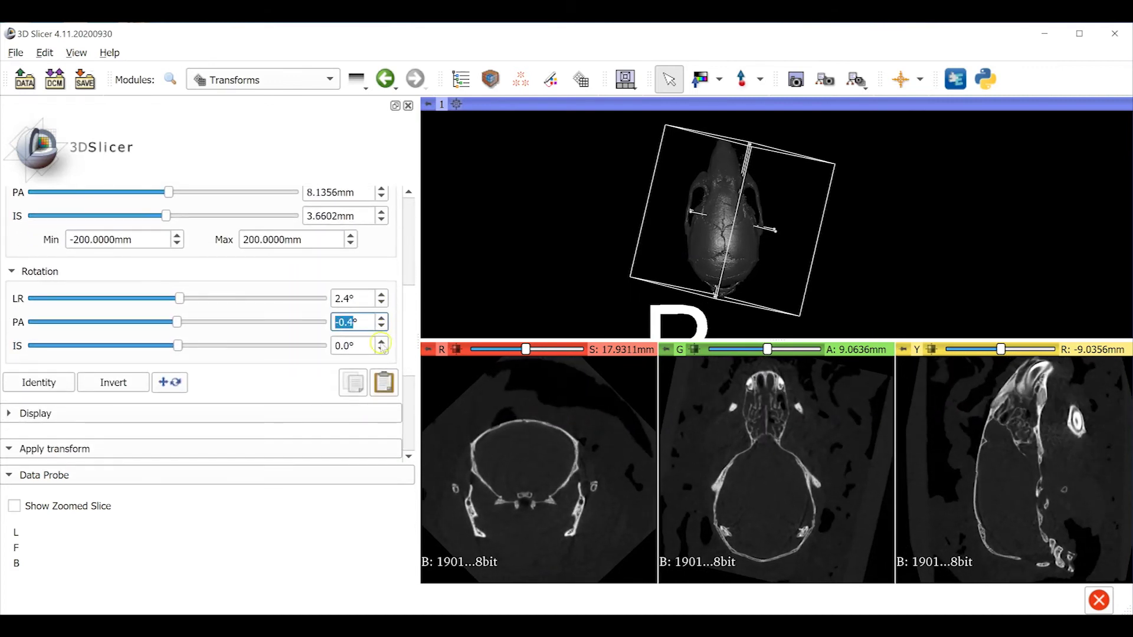
scroll(382, 345, up, 15)
scroll(382, 298, up, 14)
- Move the green slice to 7.3772 mm and reselect 1901m_alt_8bit in Data
drag(767, 349, 764, 350)
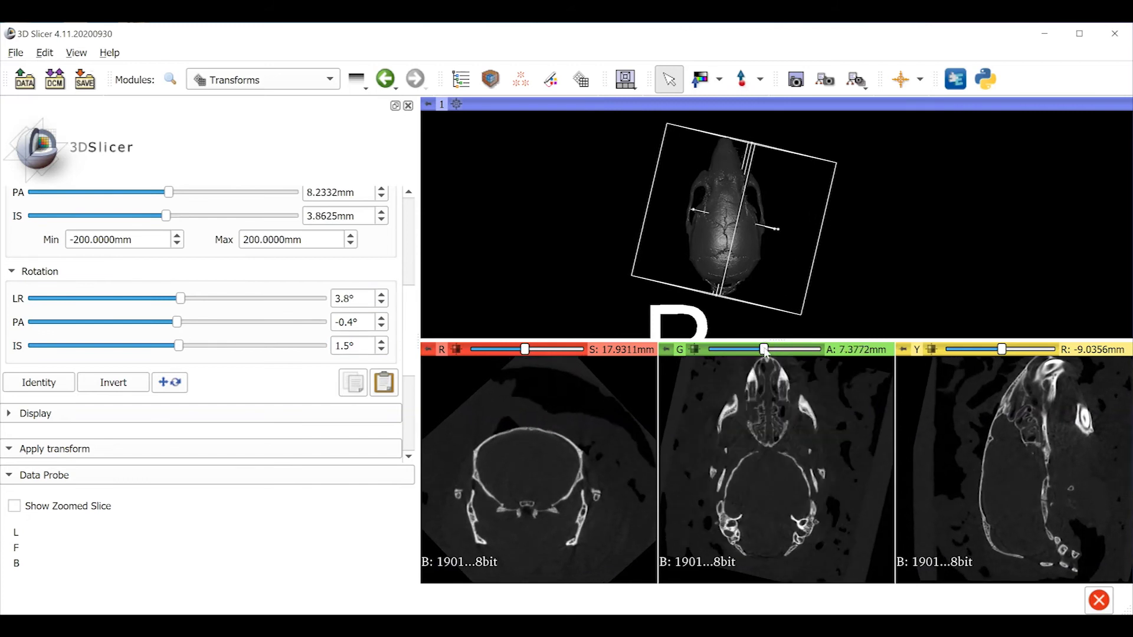
scroll(531, 349, up, 10)
scroll(383, 328, up, 1)
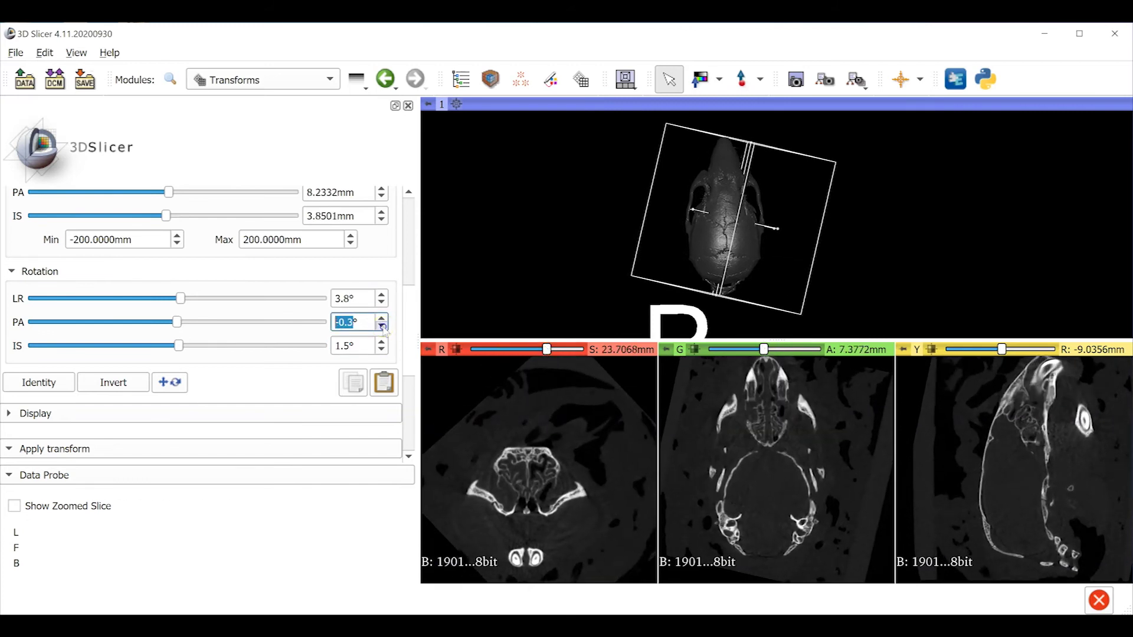
scroll(384, 328, down, 9)
scroll(1042, 448, up, 1)
scroll(1041, 448, down, 1)
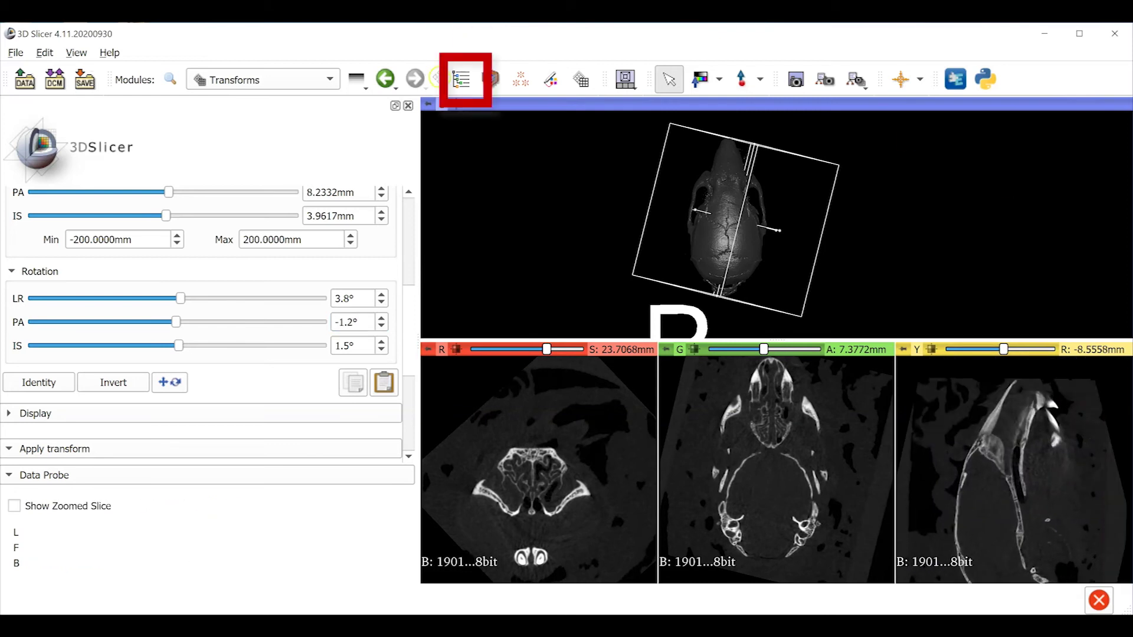
click(461, 79)
click(259, 339)
scroll(260, 340, down, 1)
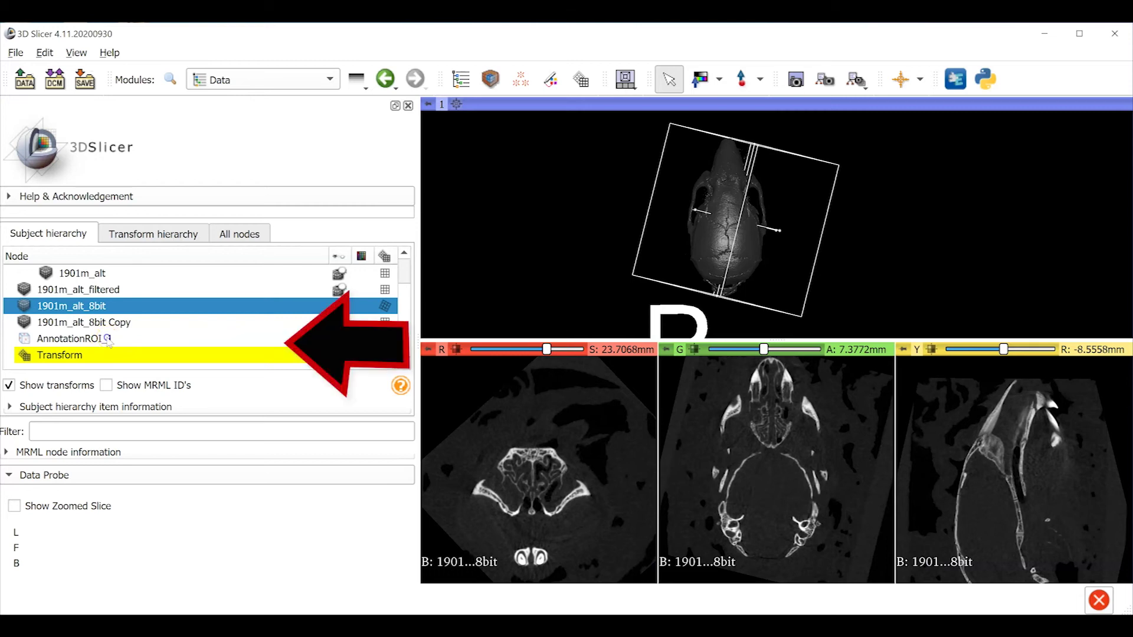
- Select AnnotationROI_1 and turn on its visibility in all views
click(108, 340)
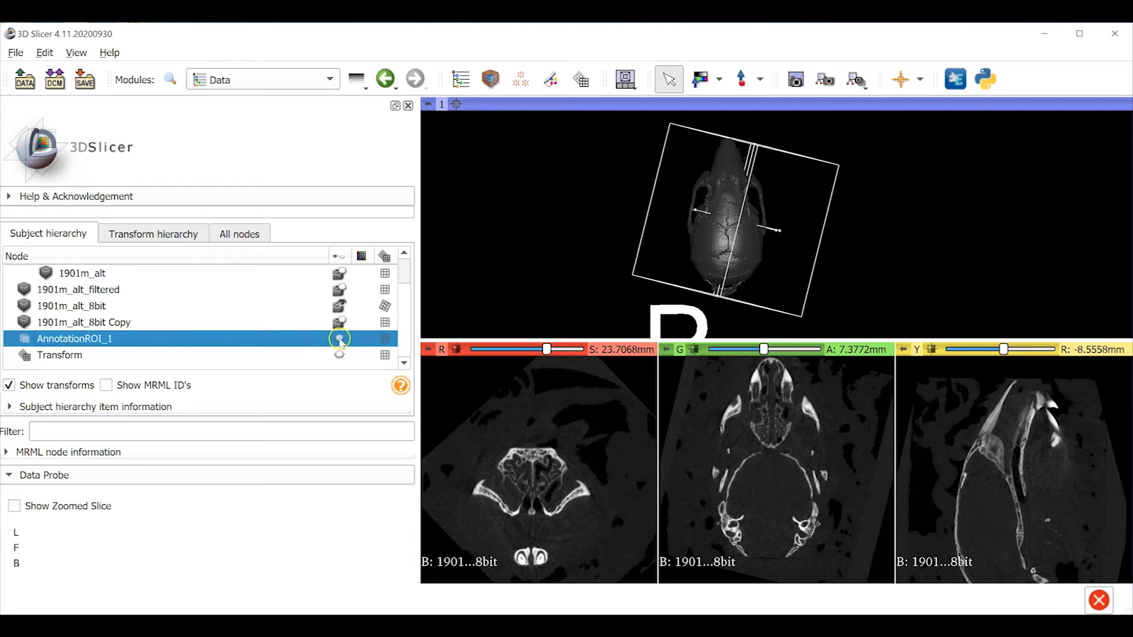
click(341, 340)
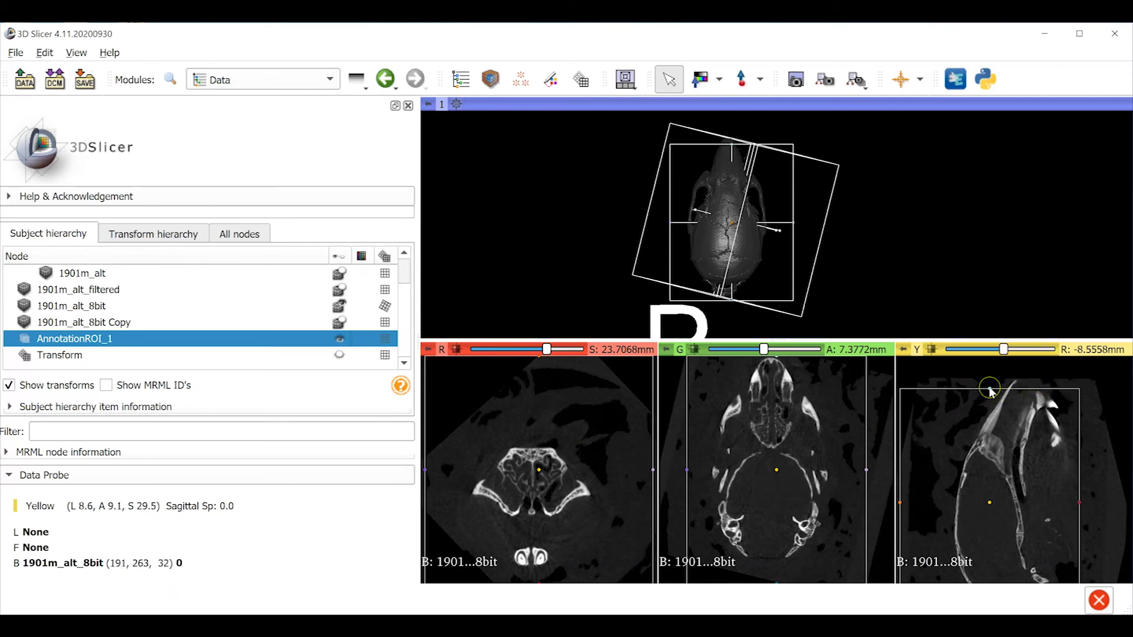
- Fit the ROI's top, left and right edges around the skull in the sagittal view
drag(989, 389, 991, 378)
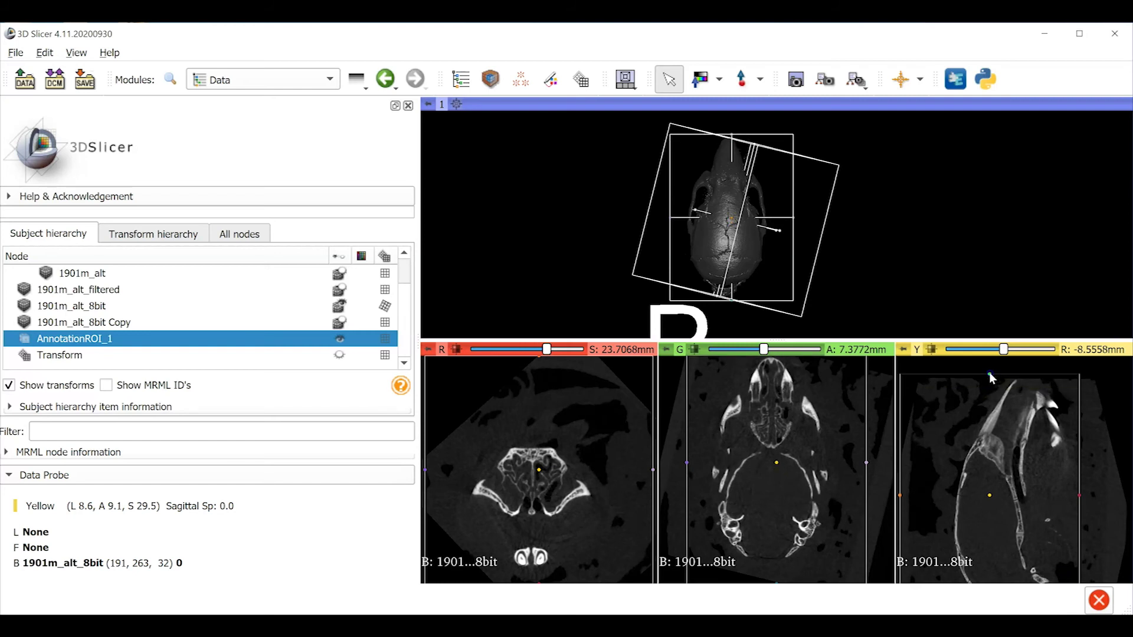
key(shift)
mouse_move(1117, 481)
middle_down()
mouse_move(1115, 450)
mouse_move(1123, 500)
middle_up()
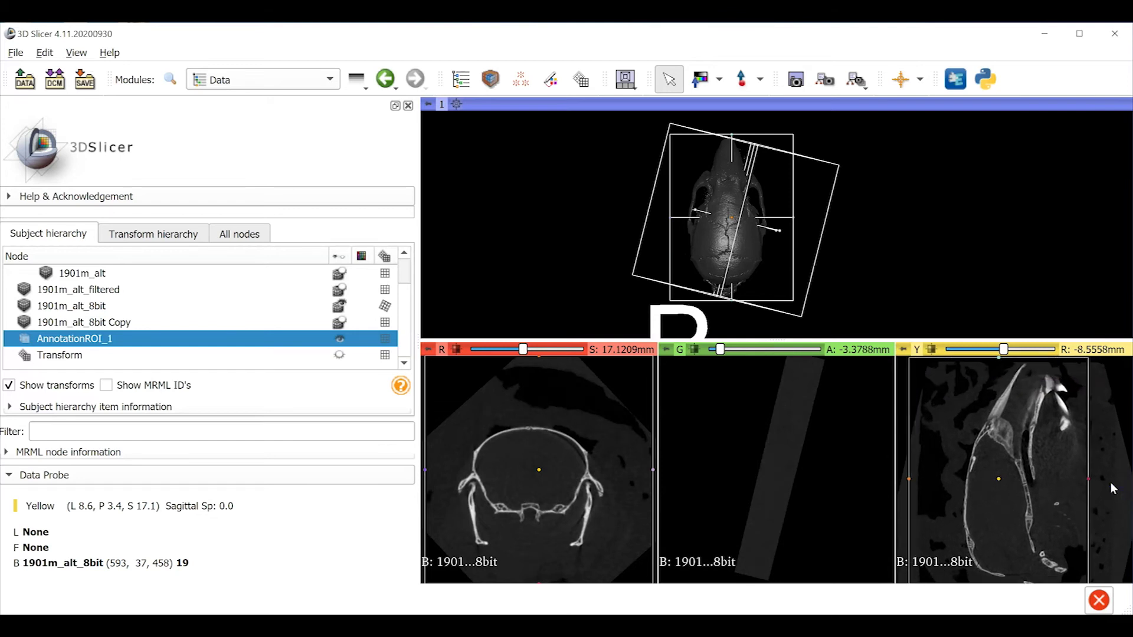
click(1072, 463)
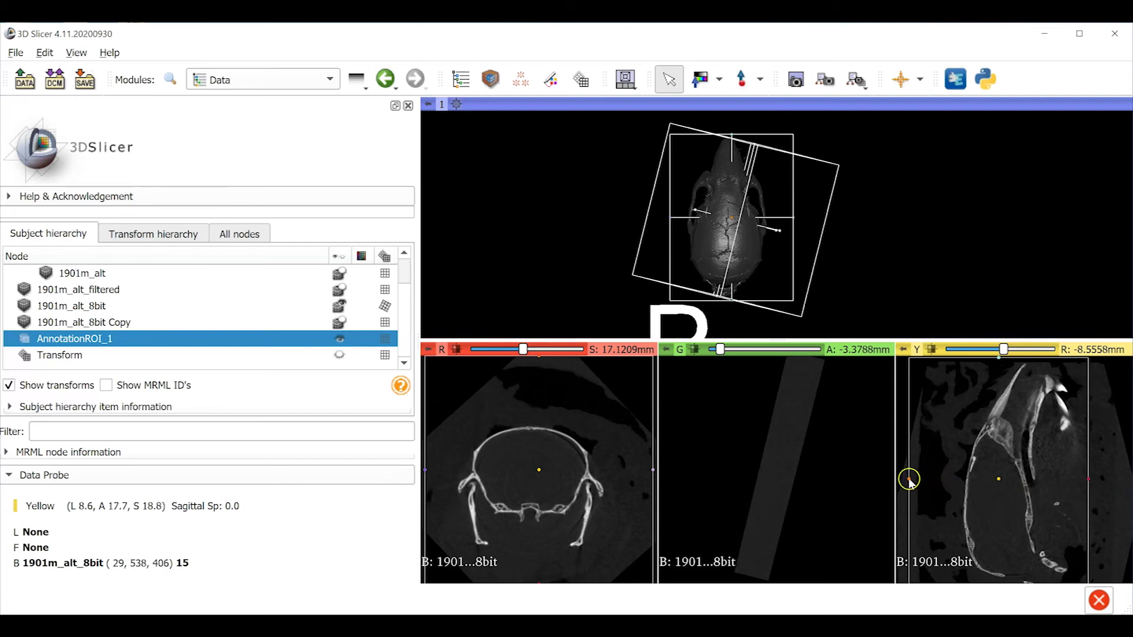
drag(907, 479, 951, 483)
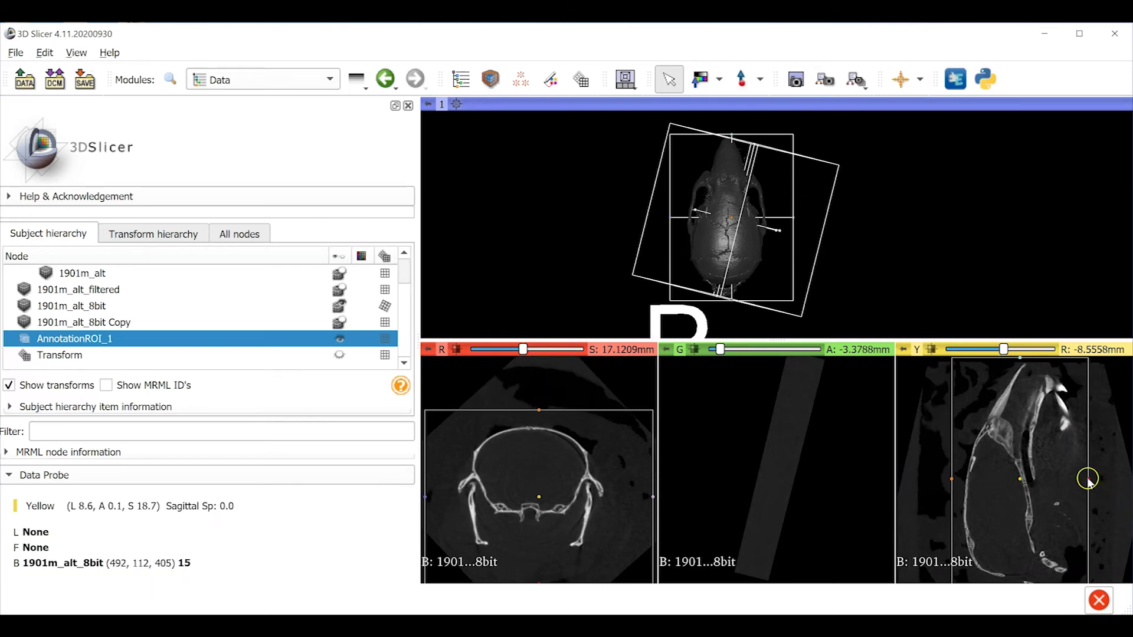
drag(1088, 478, 1087, 481)
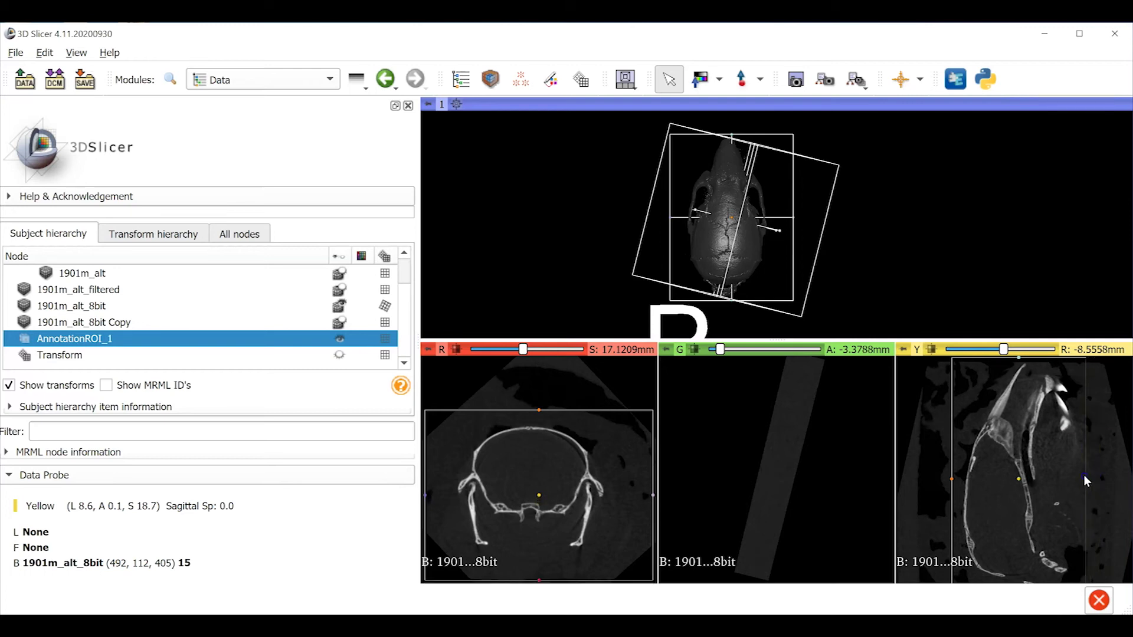
- Narrow the ROI's left edge in the axial view, then select 1901m_alt_8bit Copy
drag(720, 350, 762, 349)
drag(866, 462, 843, 469)
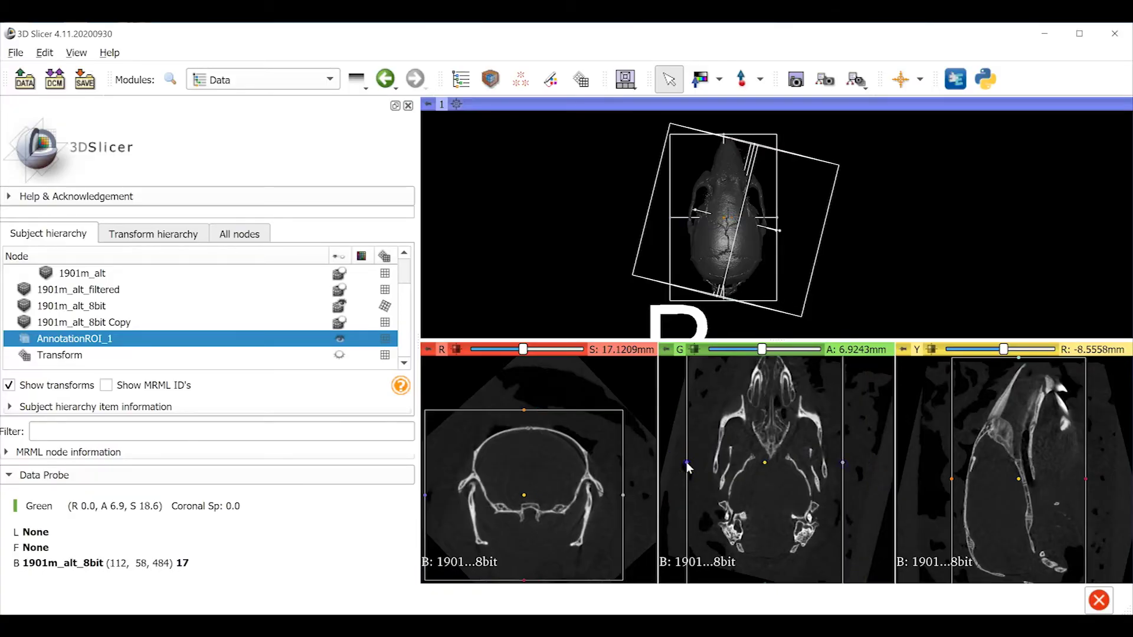
drag(687, 466, 699, 468)
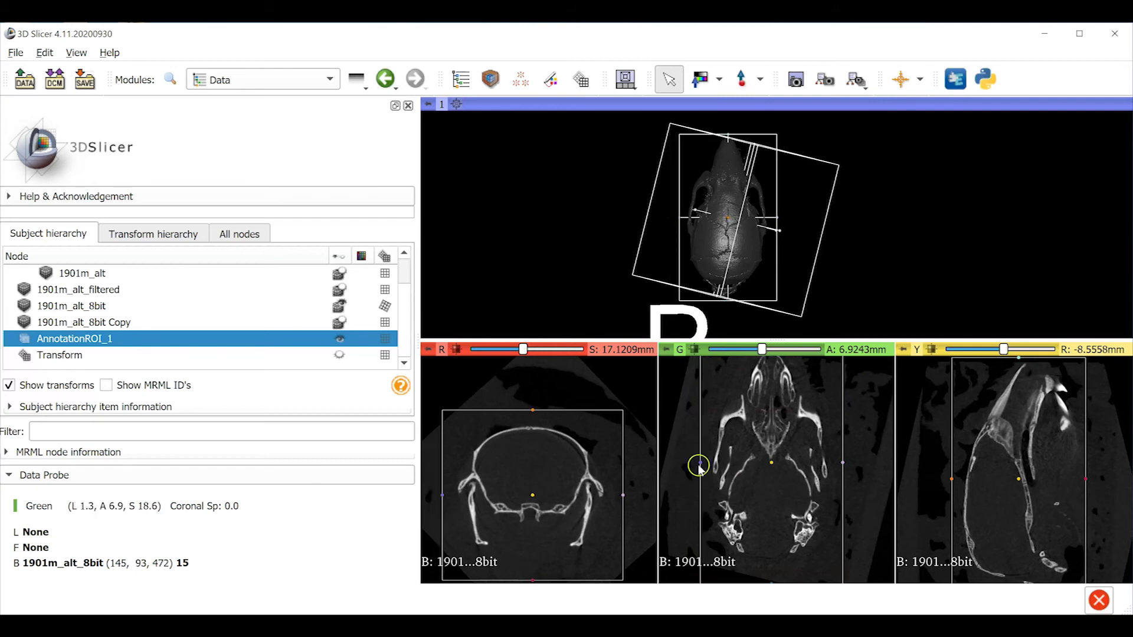
scroll(1044, 463, up, 3)
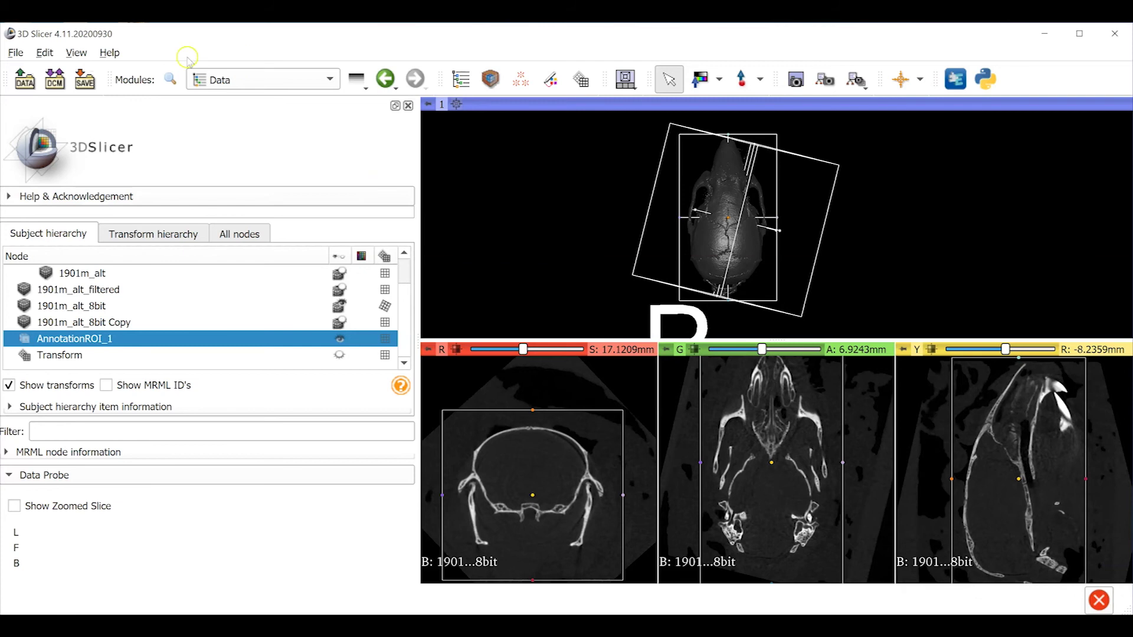
key(Up)
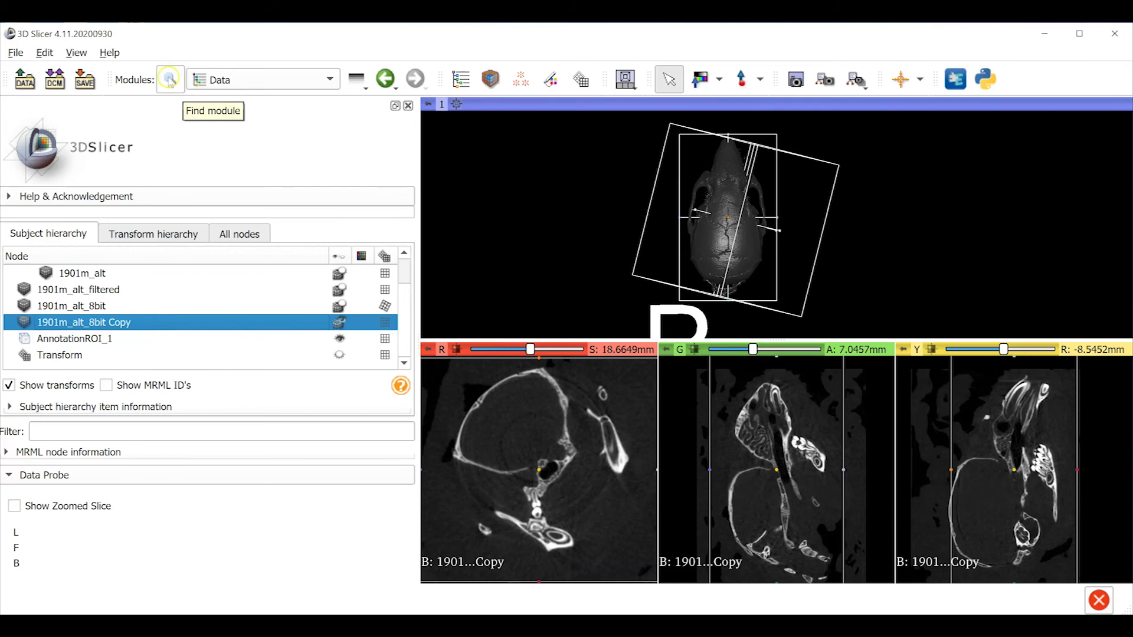
- Crop 1901m_alt_8bit Copy to AnnotationROI_1 with Crop Volume, then return to Data
click(170, 81)
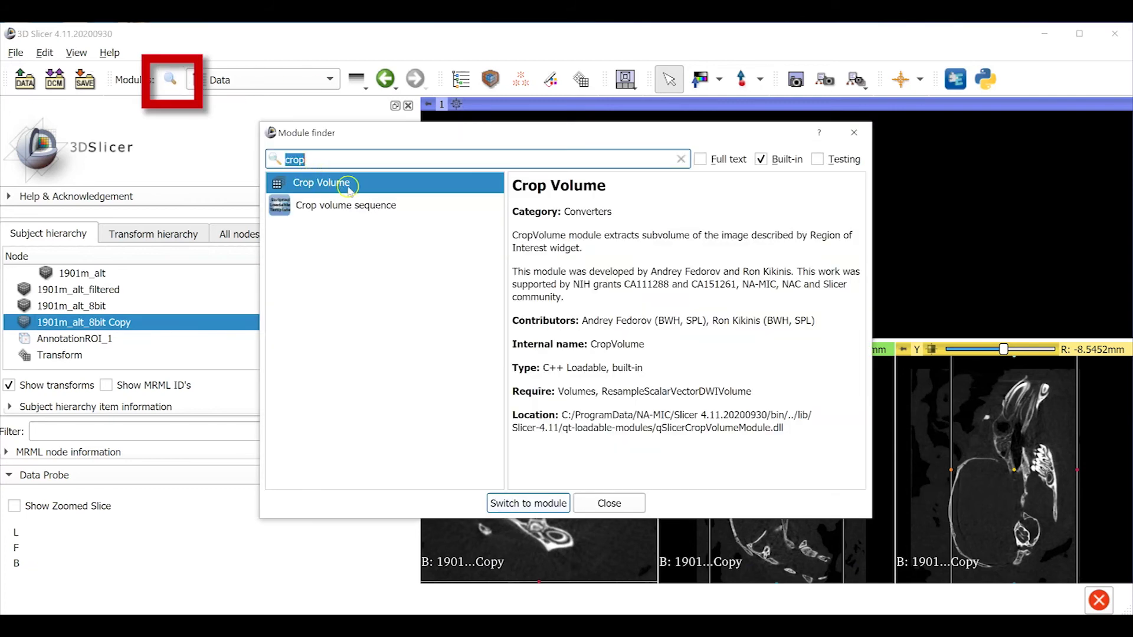
click(528, 504)
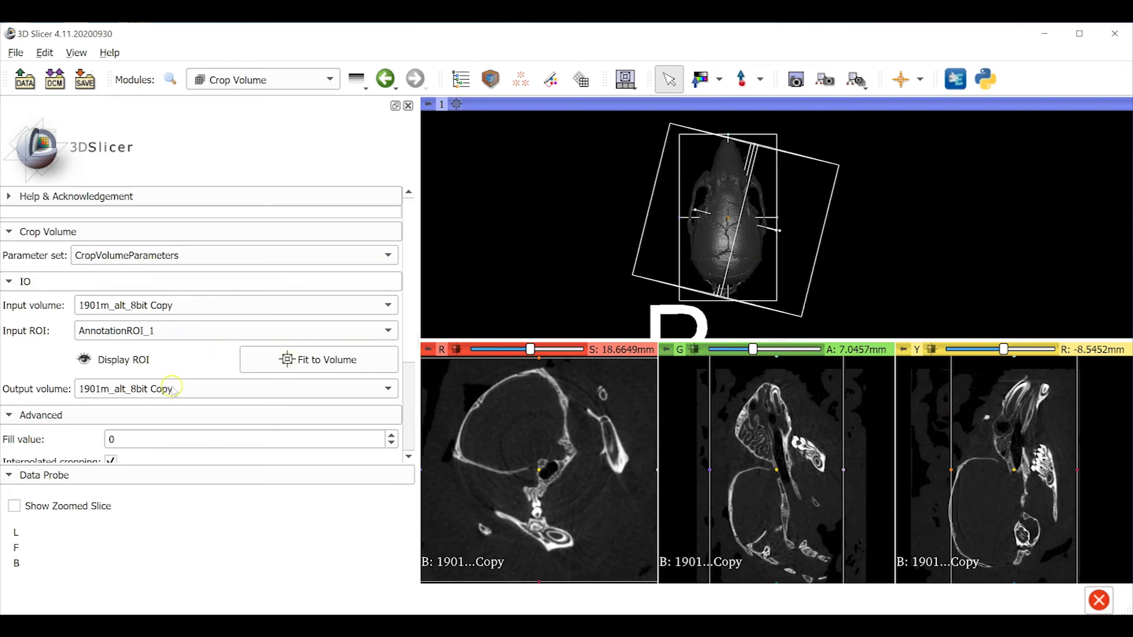
scroll(411, 341, down, 3)
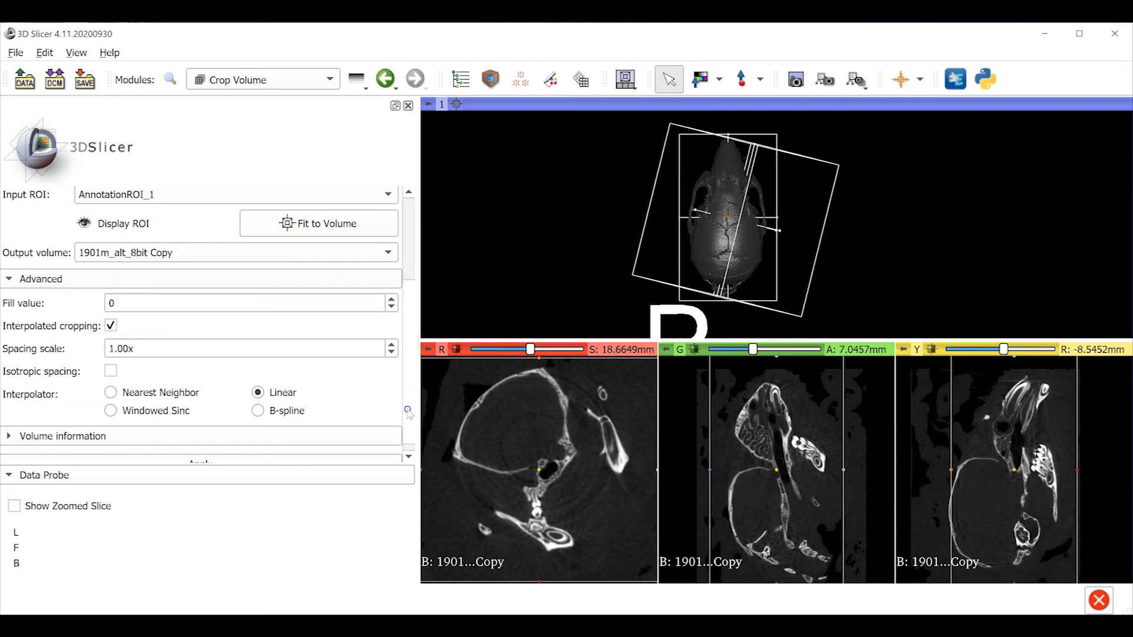
click(275, 456)
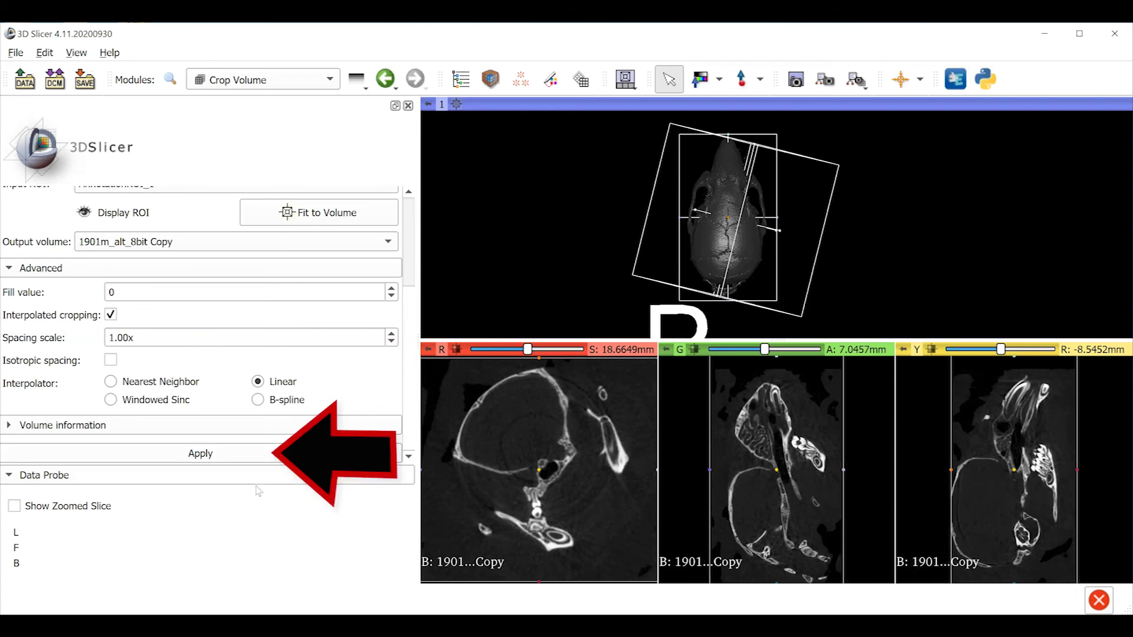
click(461, 78)
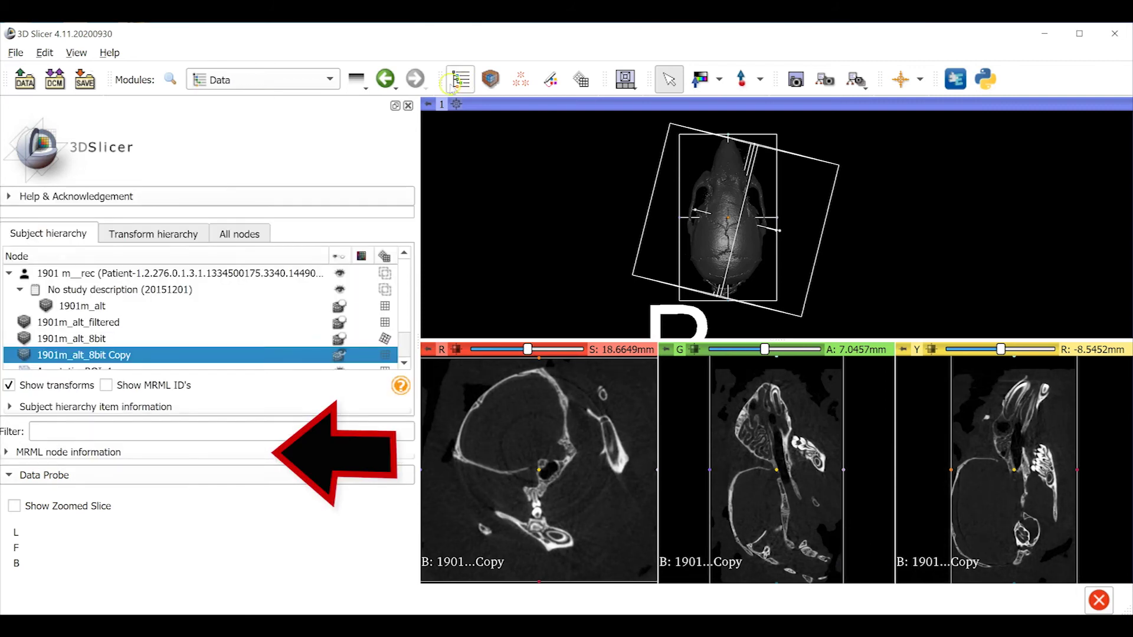
- Display 1901m_alt_8bit in the slice views from the Subject hierarchy
click(340, 339)
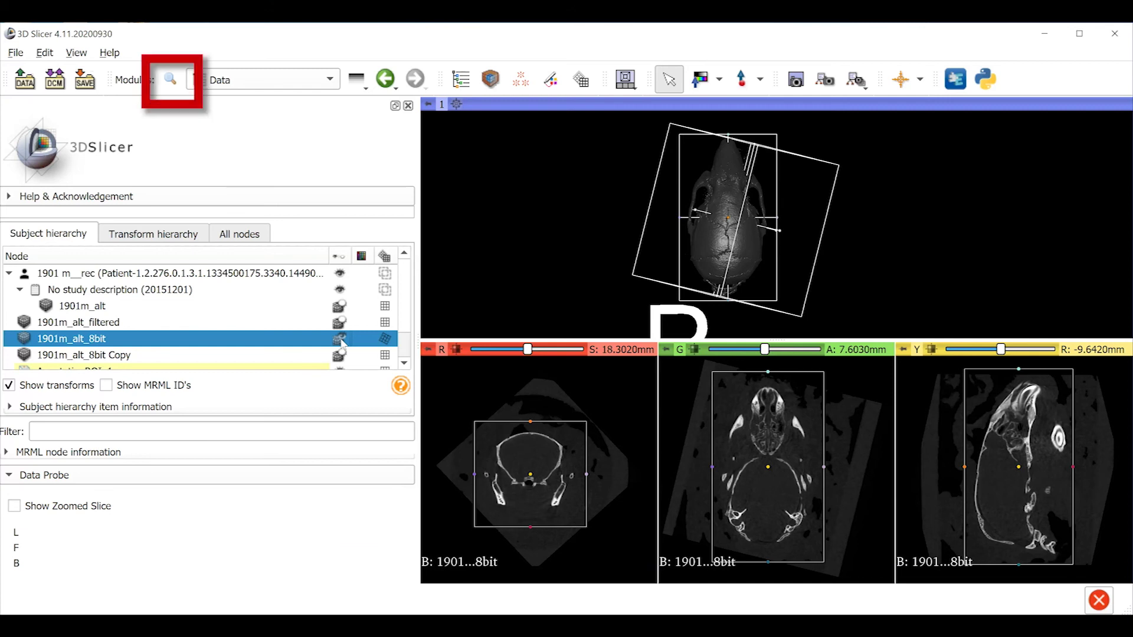
- Open the Resample Scalar/Vector/DWI Volume module by searching 'resa'
click(170, 79)
text(resa)
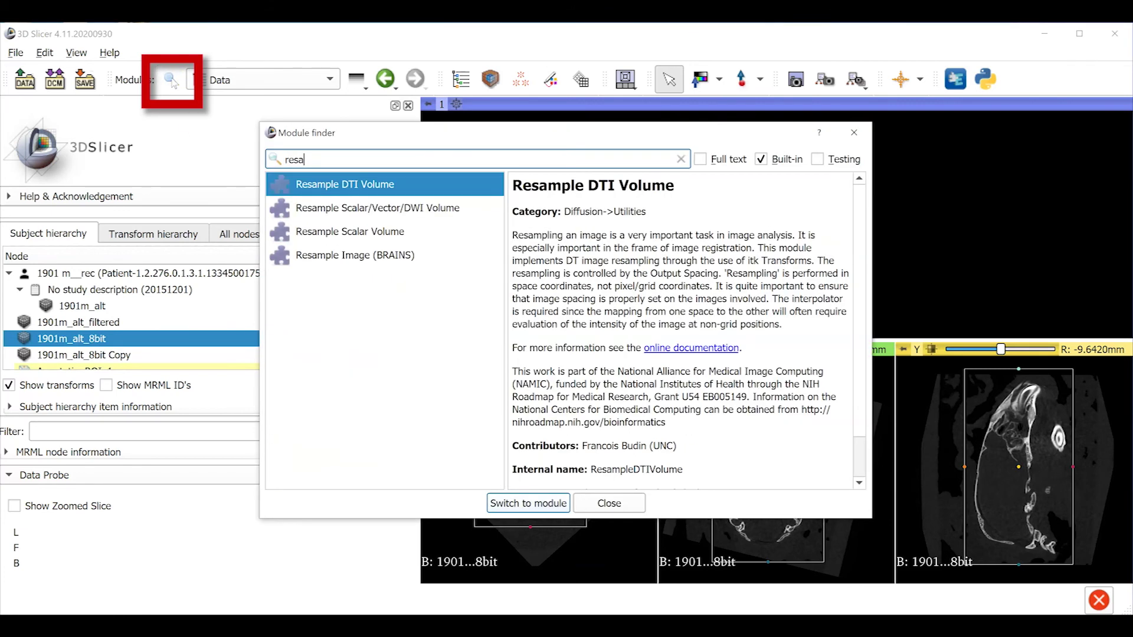
click(428, 209)
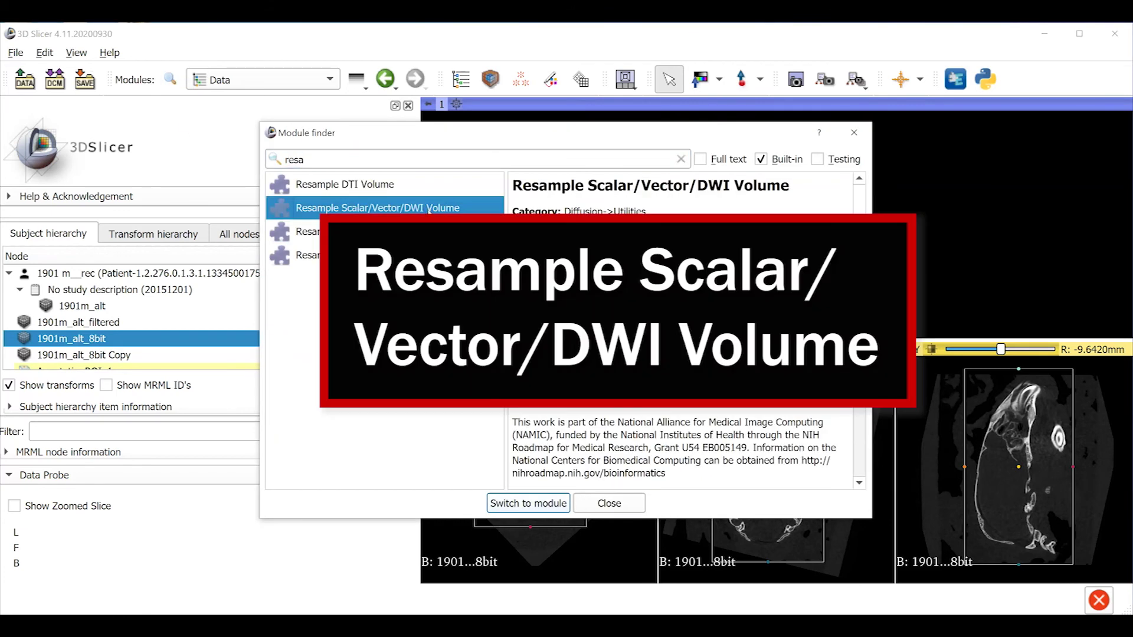
click(549, 504)
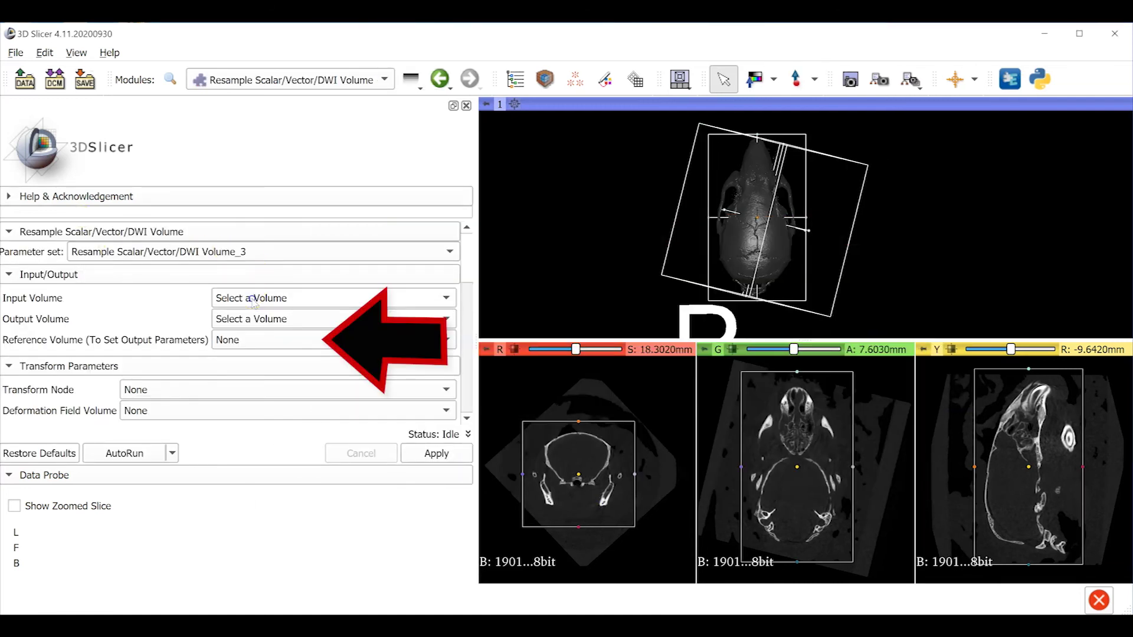
- Set 1901m_alt_8bit as input and create a new output volume named 1901m_alt_cropped
click(252, 300)
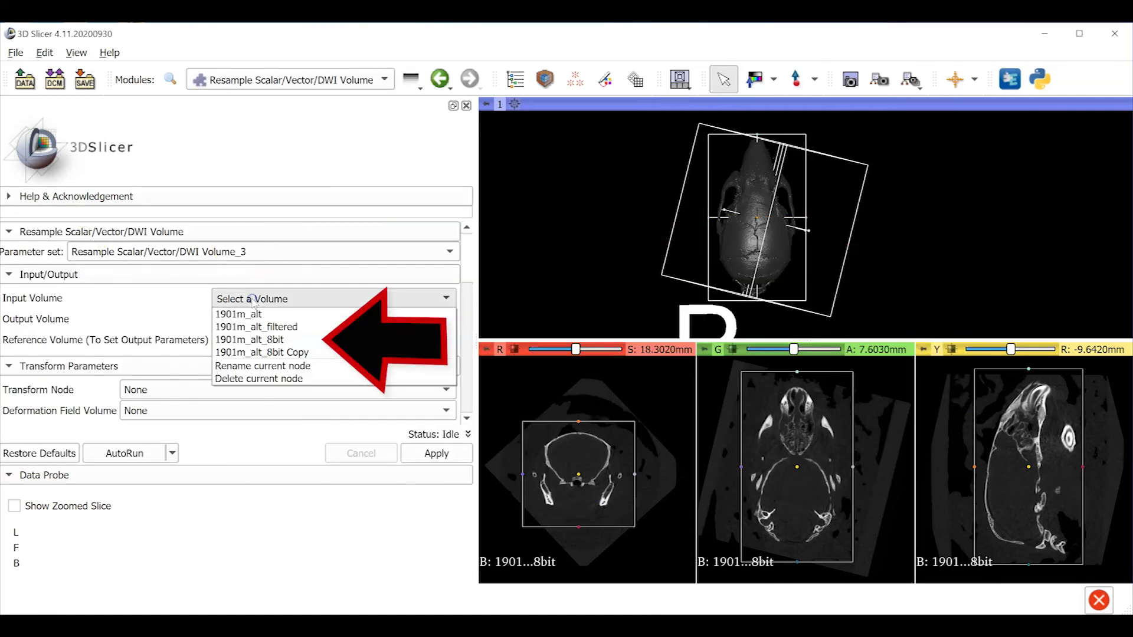
click(279, 340)
click(274, 319)
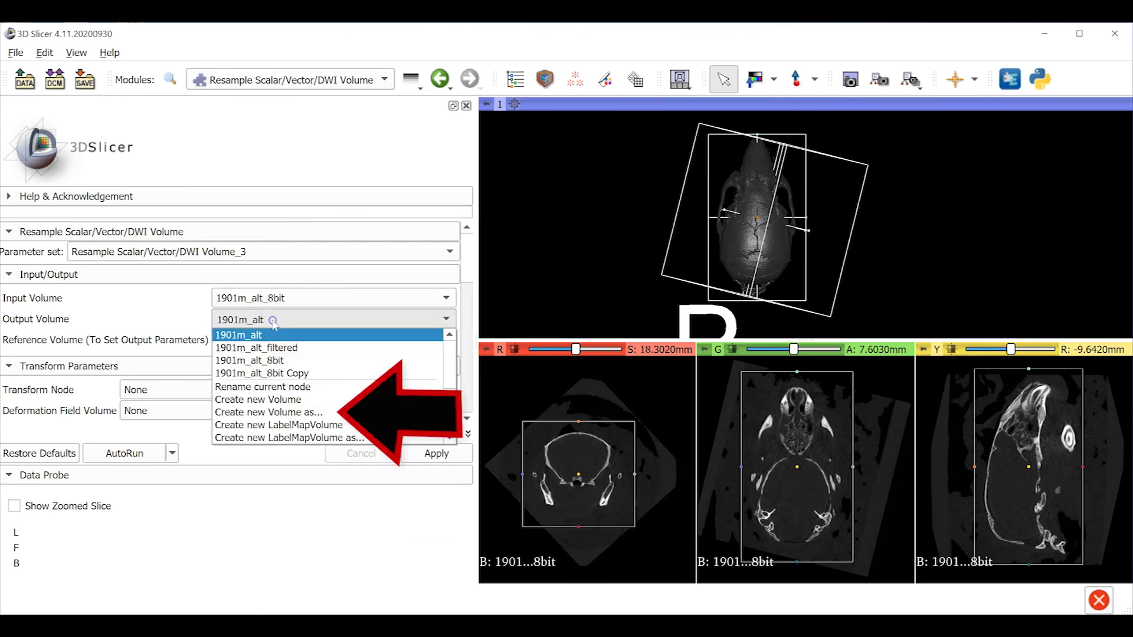
click(277, 412)
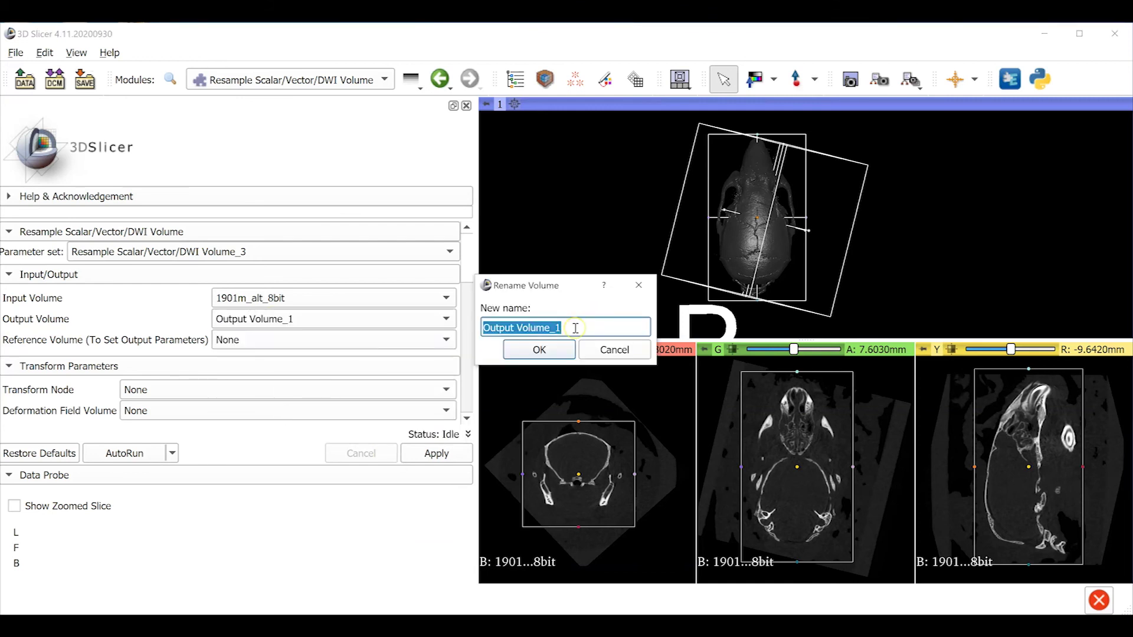
text(1901m_alt_cropped)
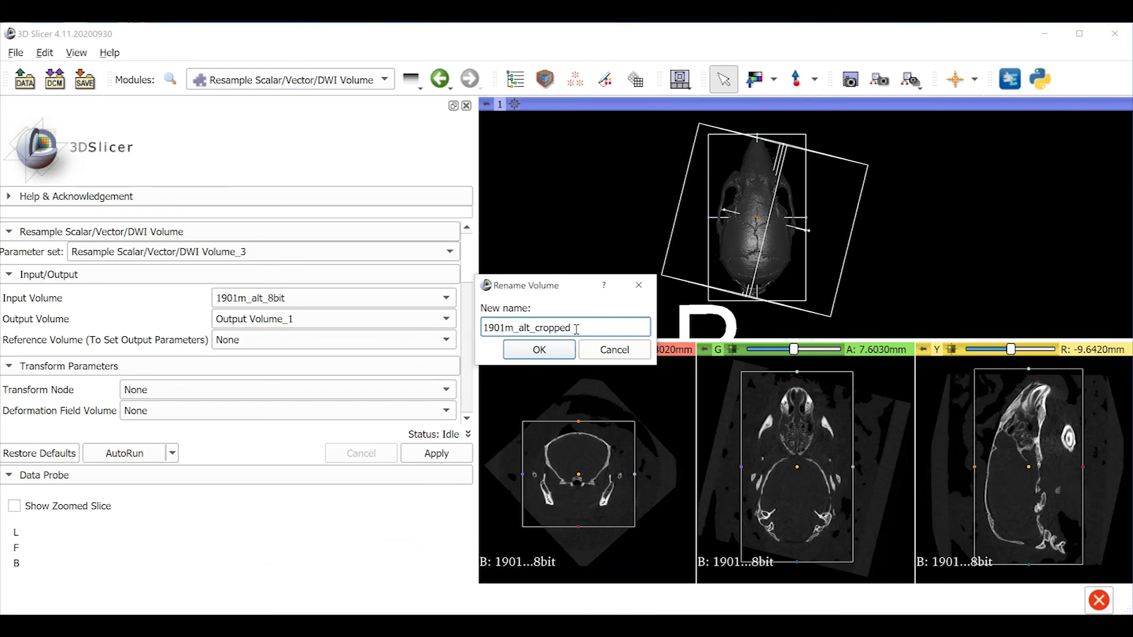
click(561, 354)
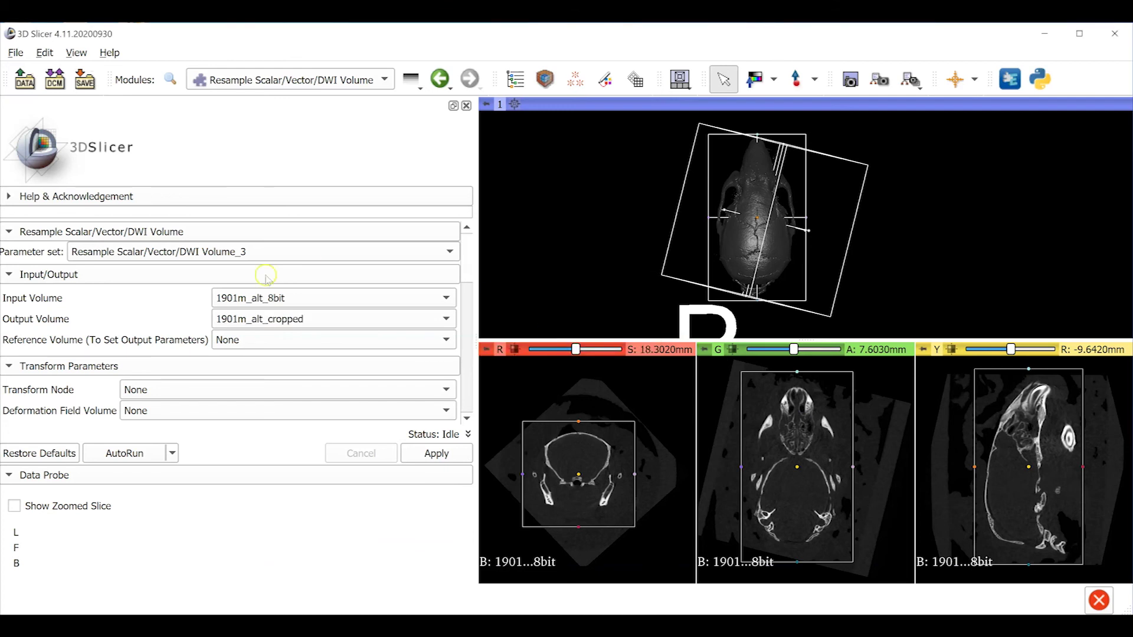
- Use 1901m_alt_8bit Copy as reference with the Transform node, then run the resampling
click(262, 340)
click(314, 405)
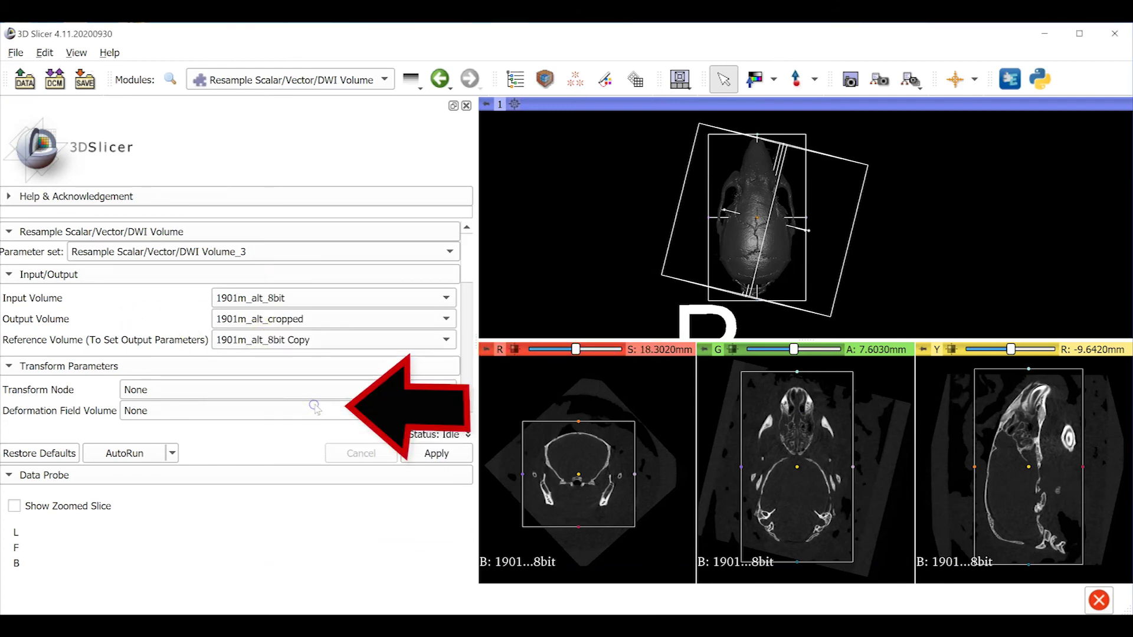
click(231, 390)
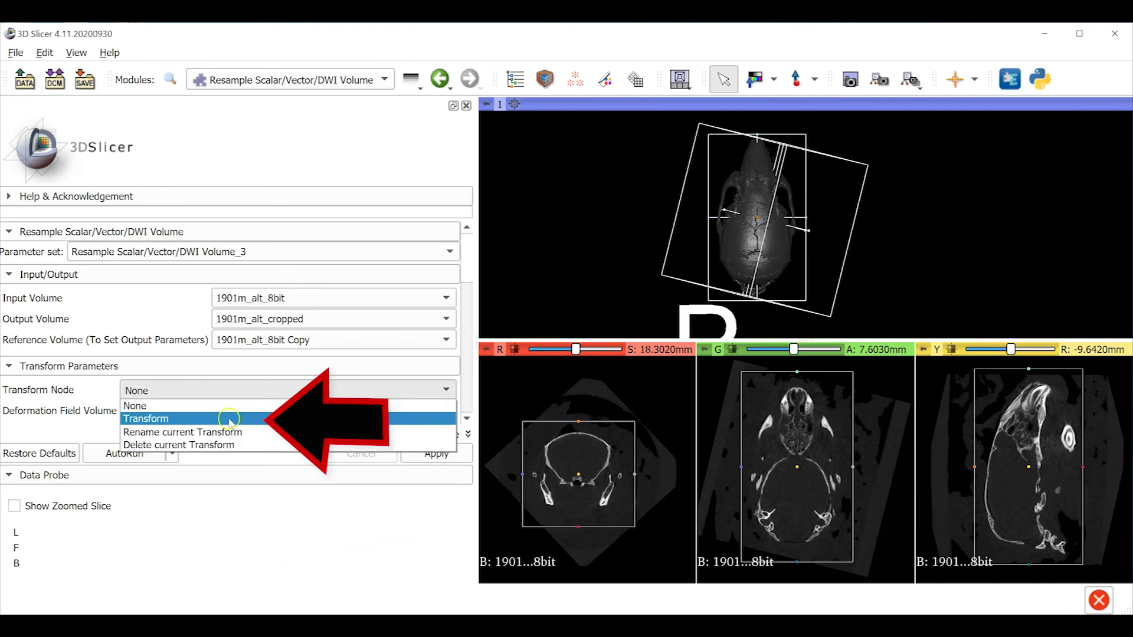
click(229, 418)
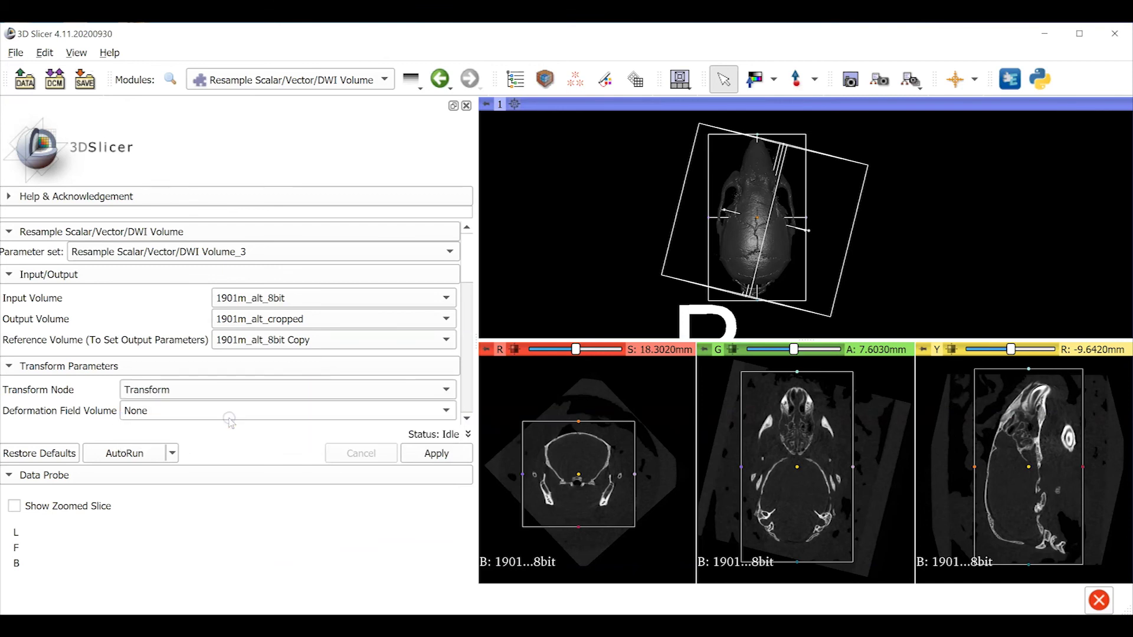
drag(466, 259, 463, 285)
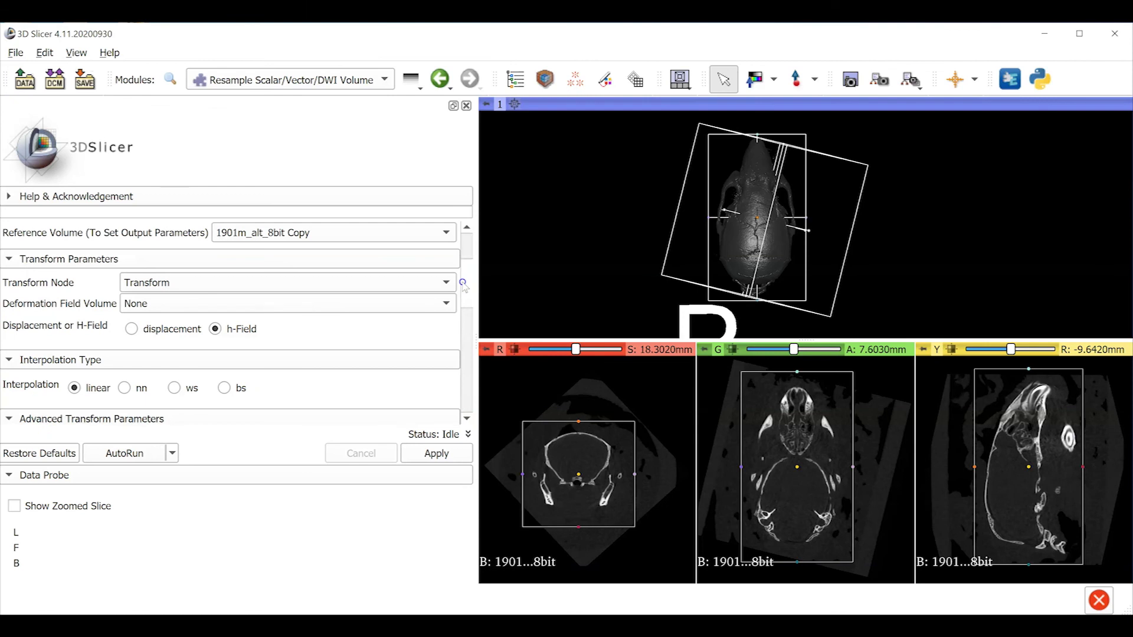
drag(463, 285, 470, 317)
scroll(471, 317, down, 5)
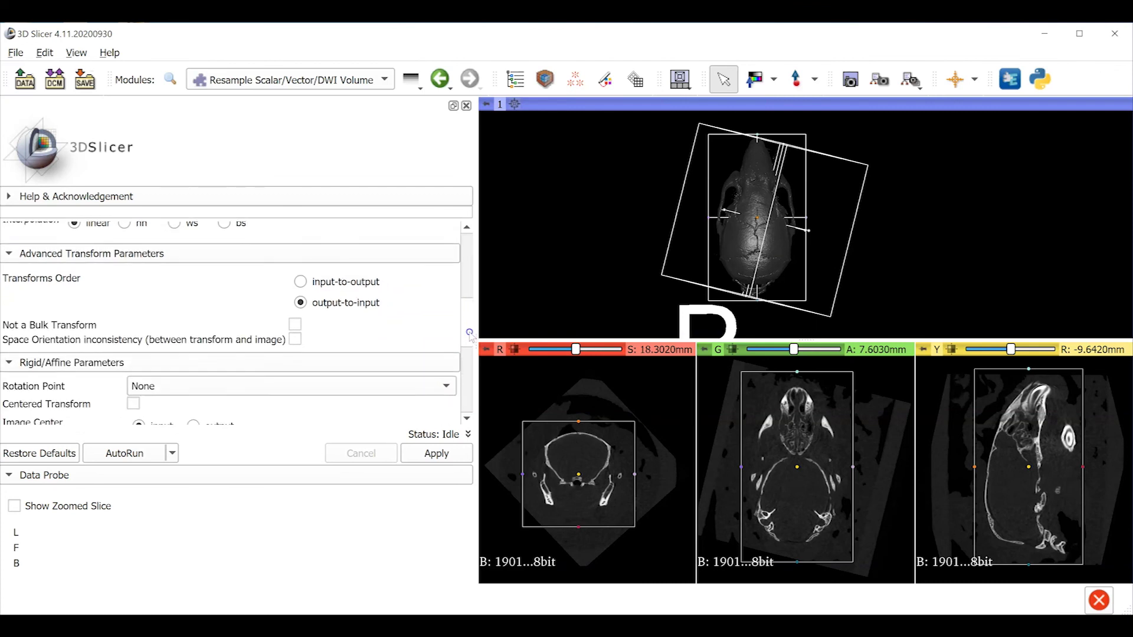
scroll(470, 348, down, 5)
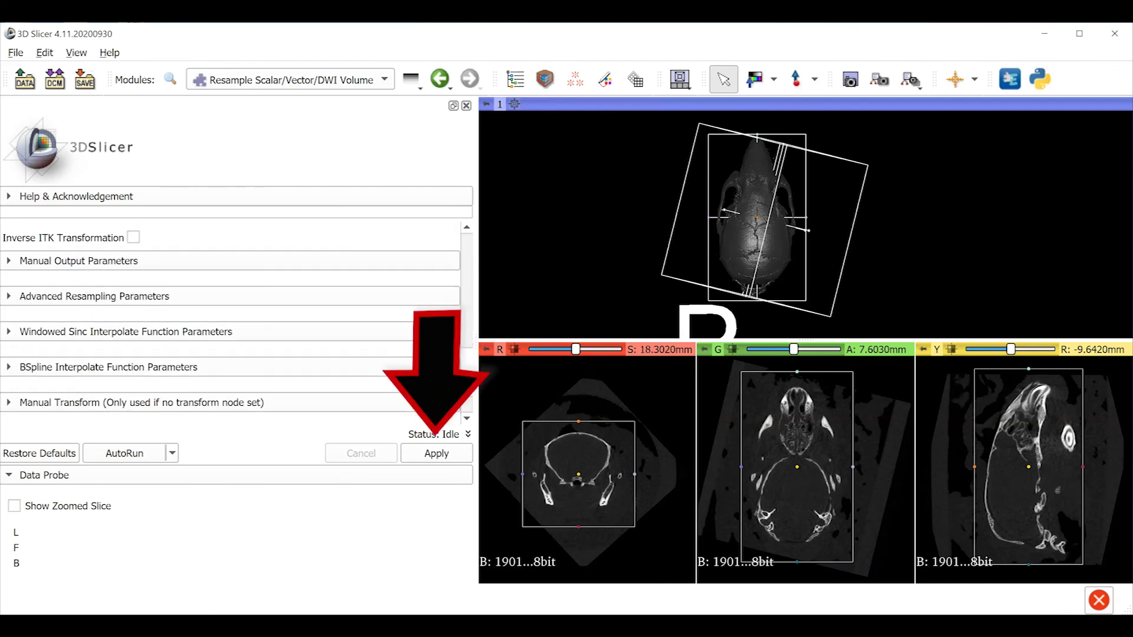
click(437, 454)
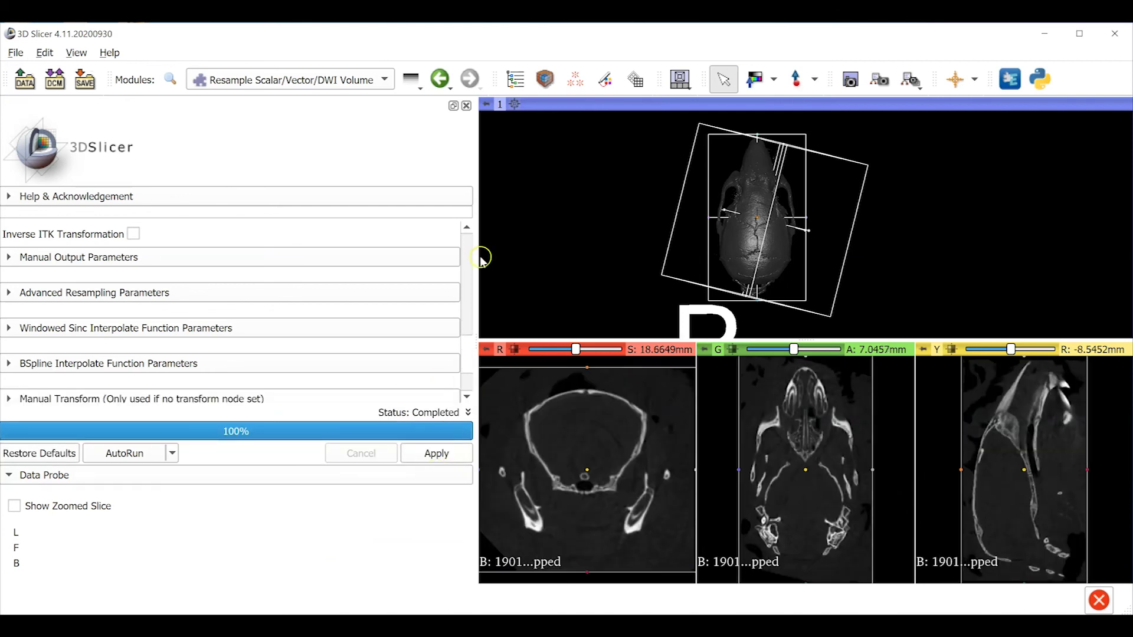
- Select the new 1901m_alt_cropped volume in the Data module overview
click(516, 80)
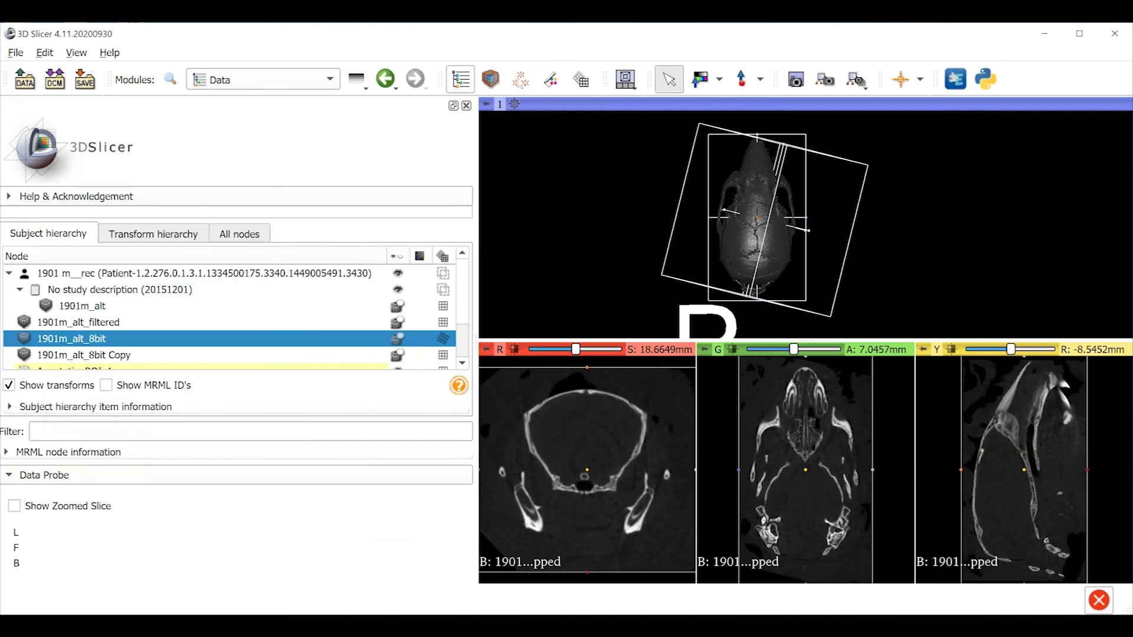
scroll(464, 335, down, 1)
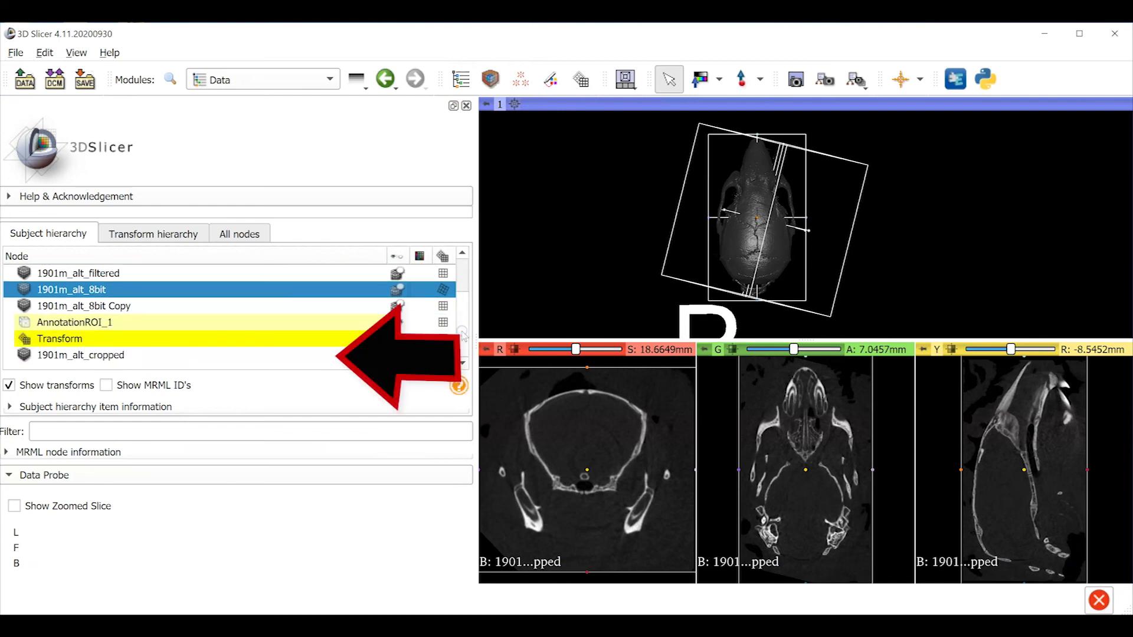
click(267, 353)
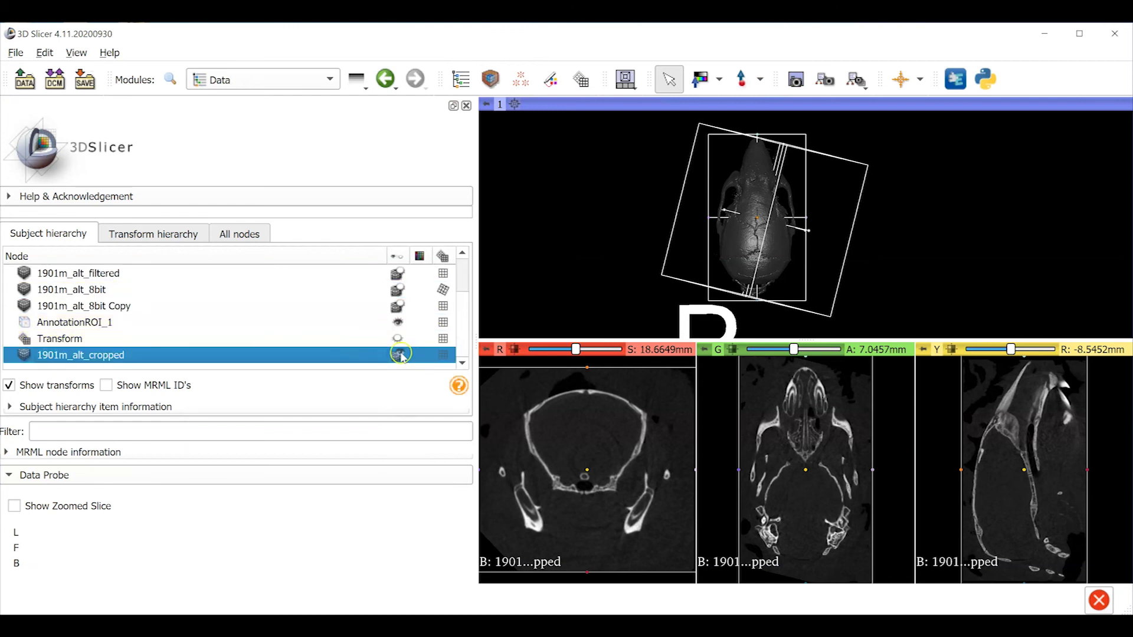
- In the save dialog, exclude both VolumeProperty files and the original, filtered, 8-bit and Copy volumes
click(85, 83)
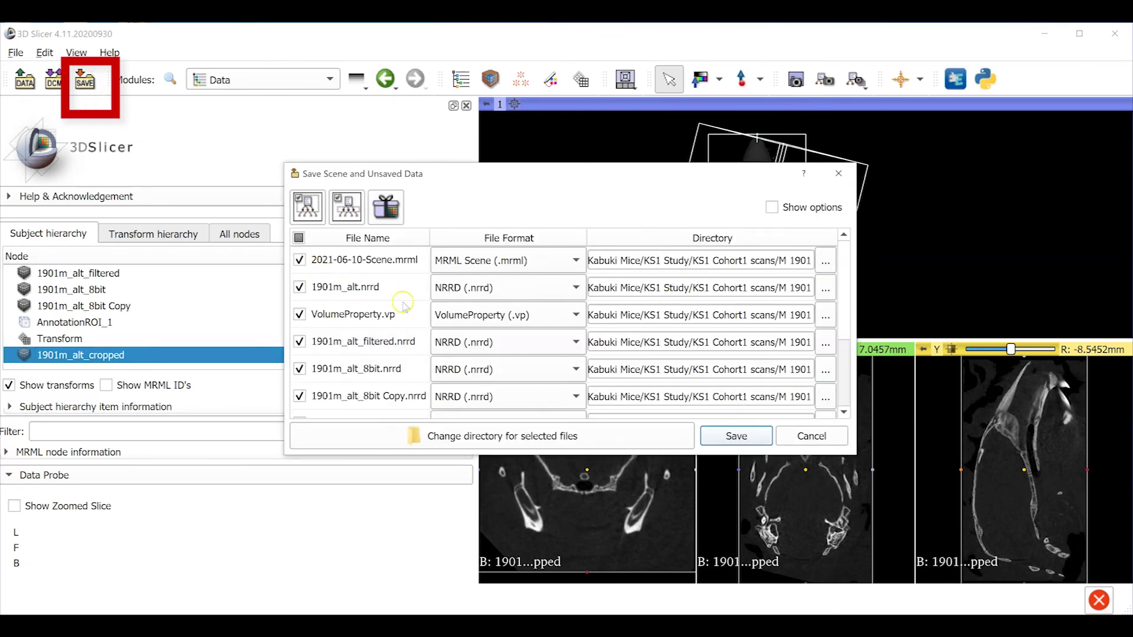
click(299, 314)
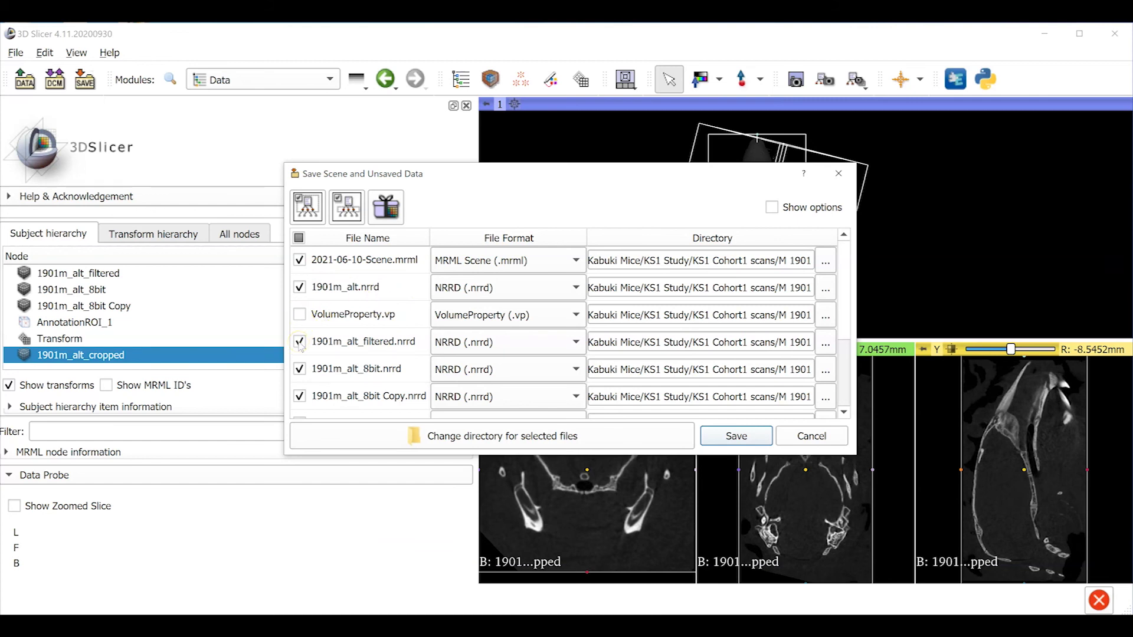
click(300, 288)
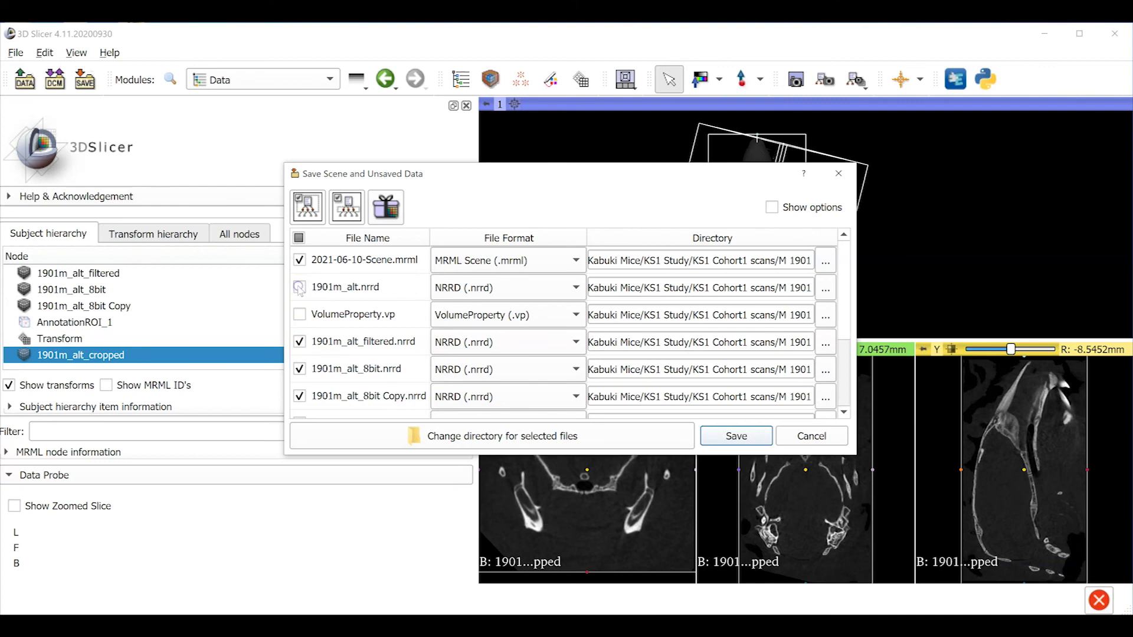
click(300, 342)
click(299, 370)
click(300, 396)
scroll(301, 399, down, 2)
click(300, 322)
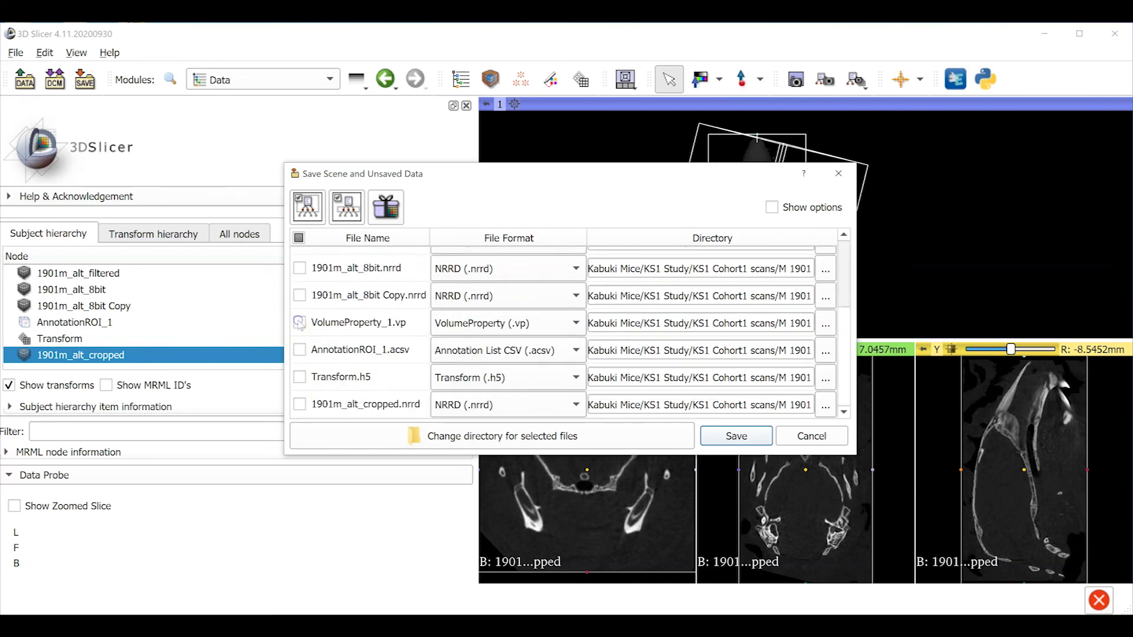
- Save AnnotationROI_1.acsv, Transform.h5 and 1901m_alt_cropped.nrrd, replacing the existing scene file
click(301, 351)
click(300, 378)
click(300, 404)
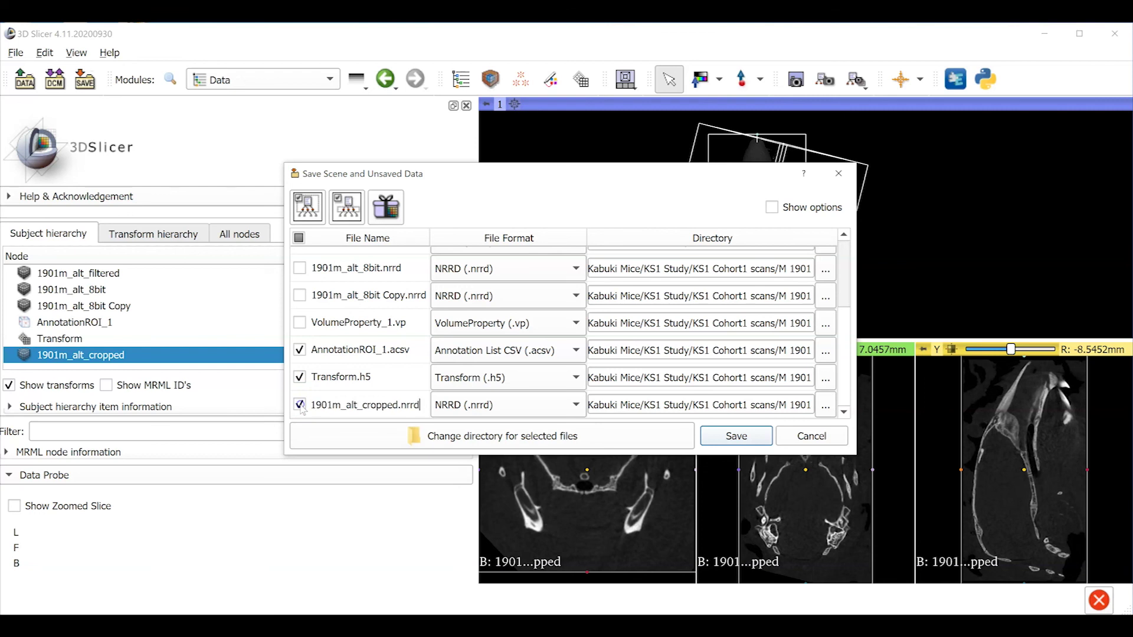
click(731, 440)
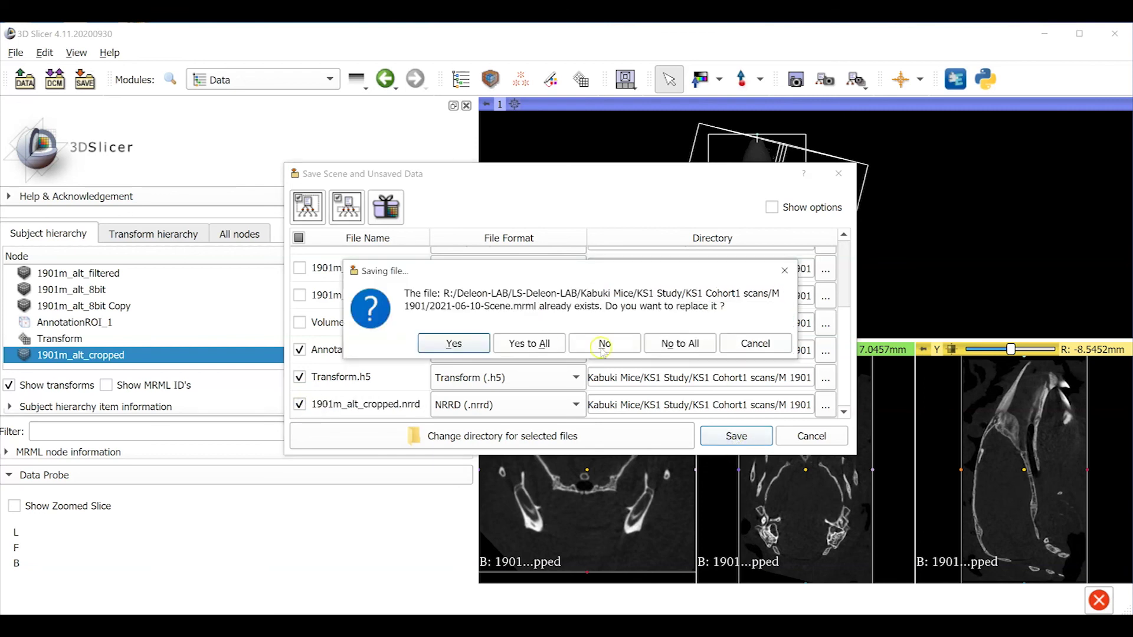
click(541, 334)
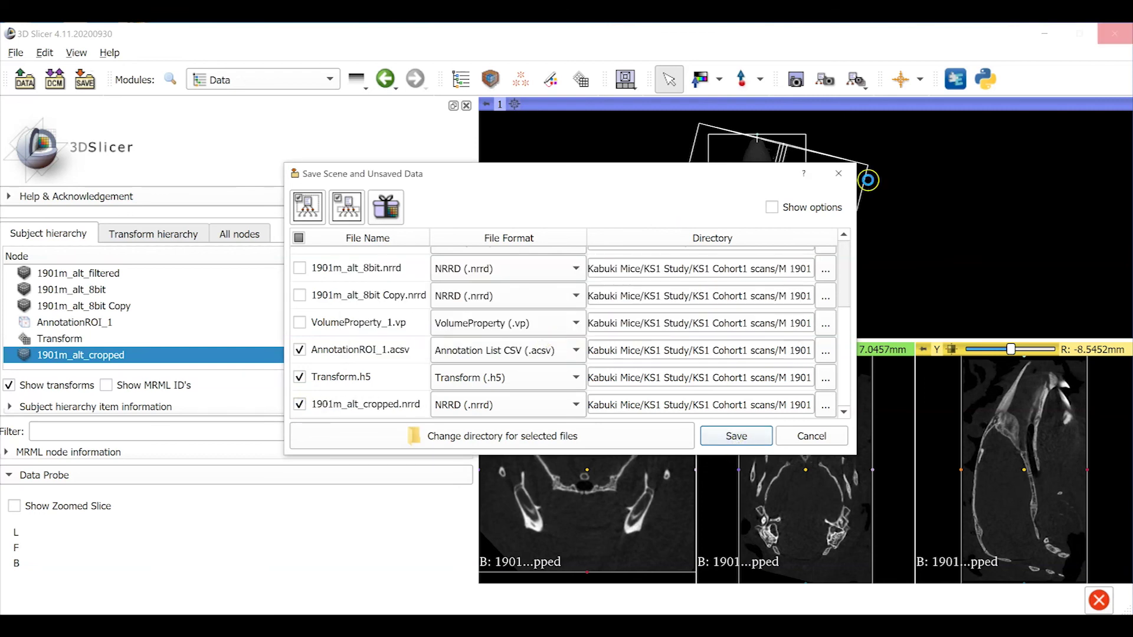
- Export the Transform as a Transform (.h5) file
right_click(107, 359)
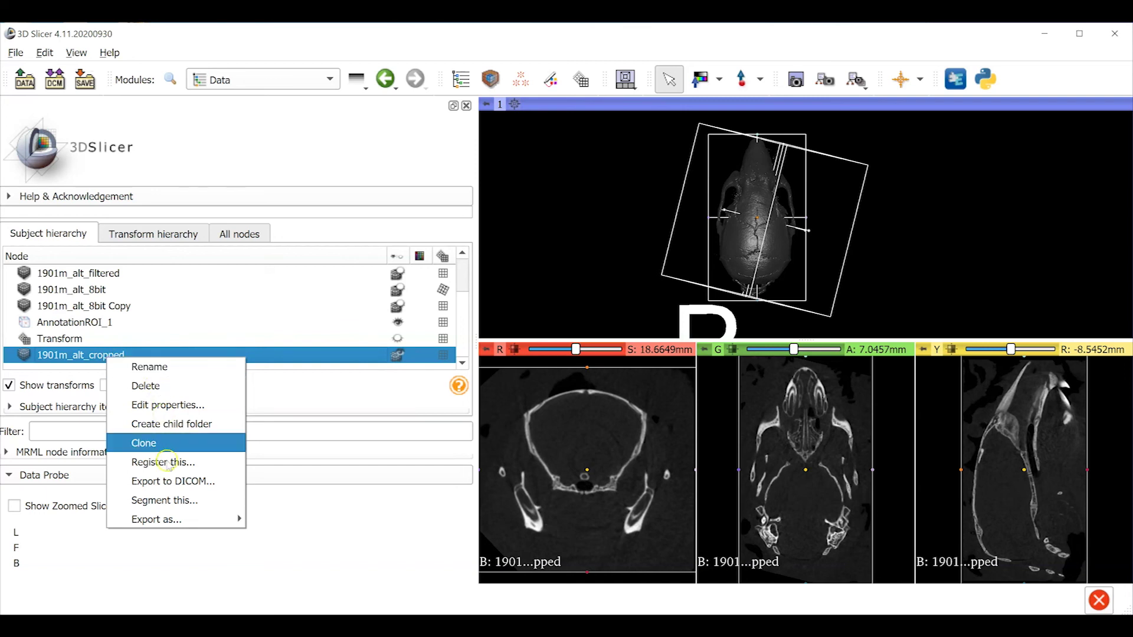
mouse_move(233, 519)
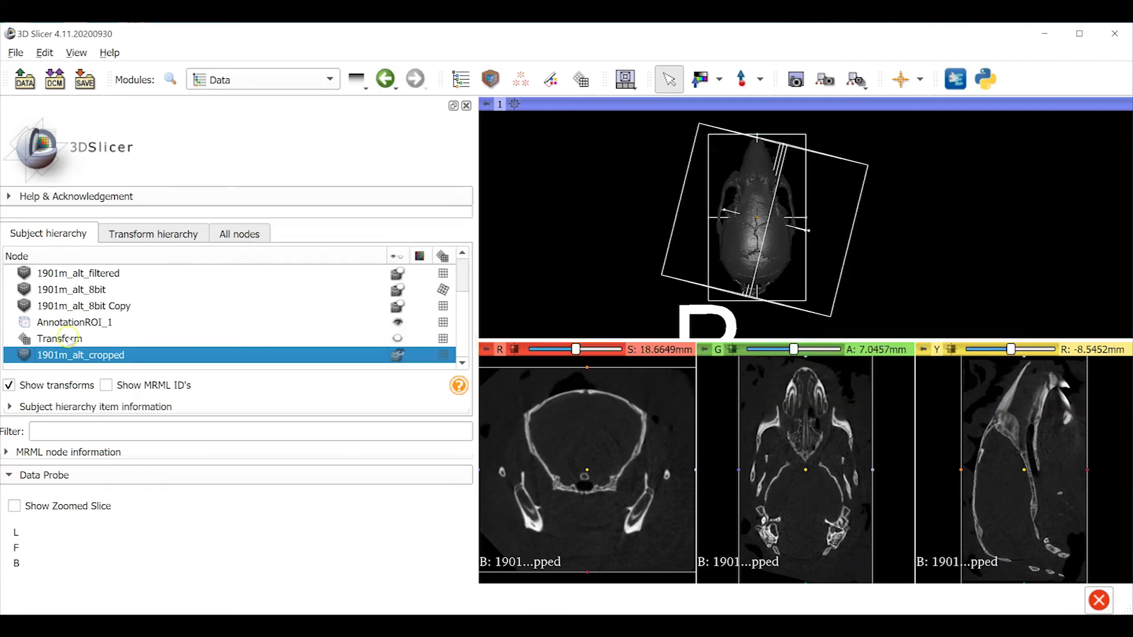
click(62, 339)
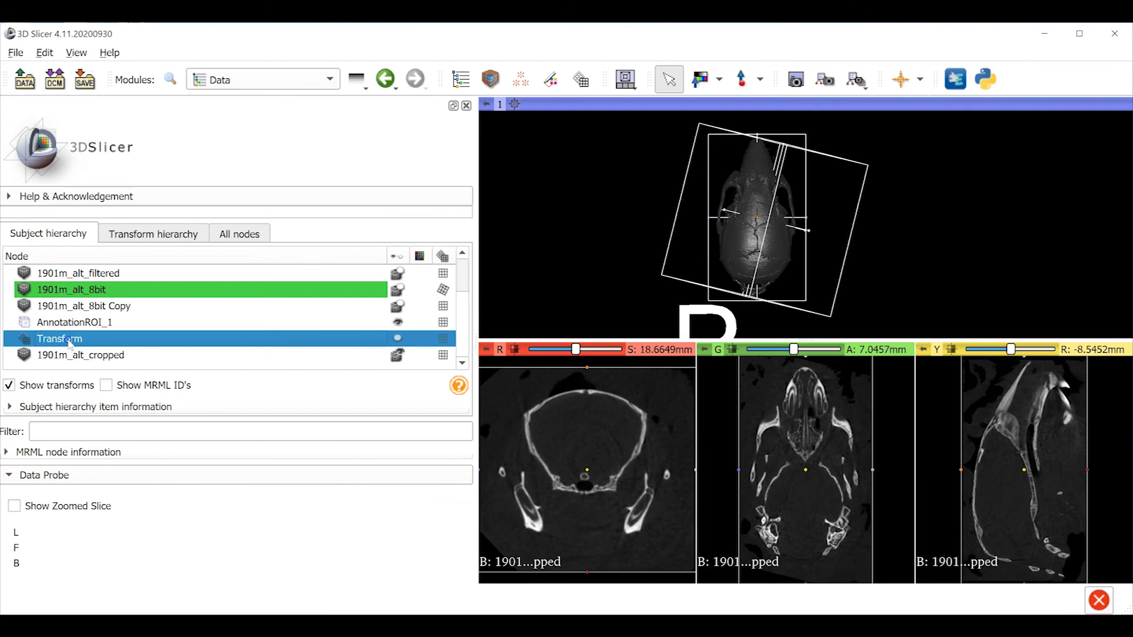
right_click(95, 342)
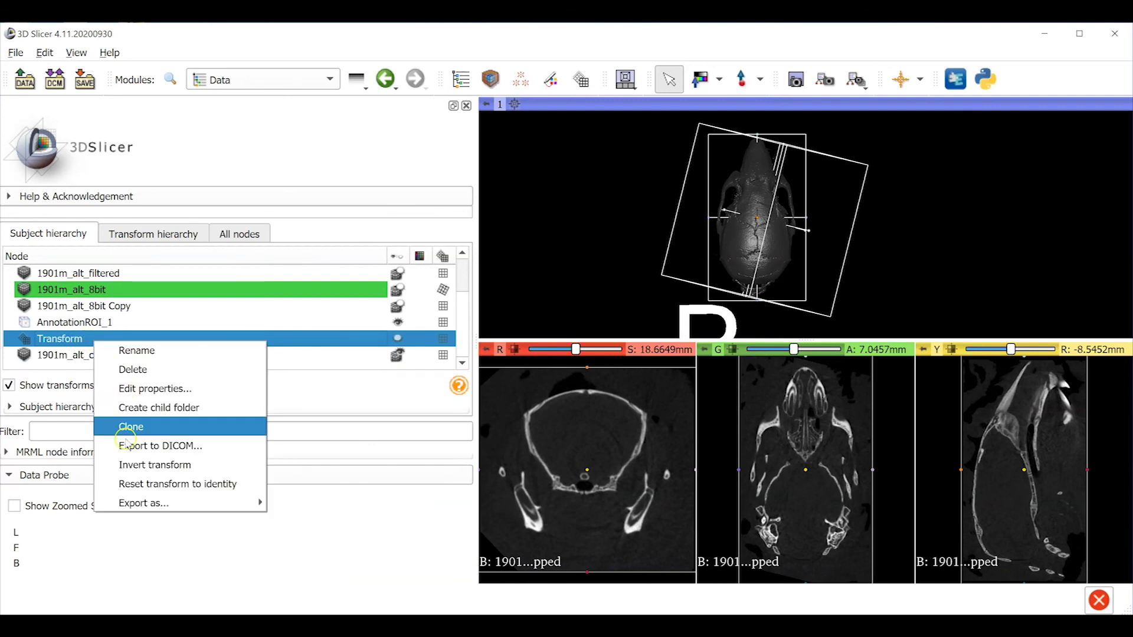
mouse_move(254, 503)
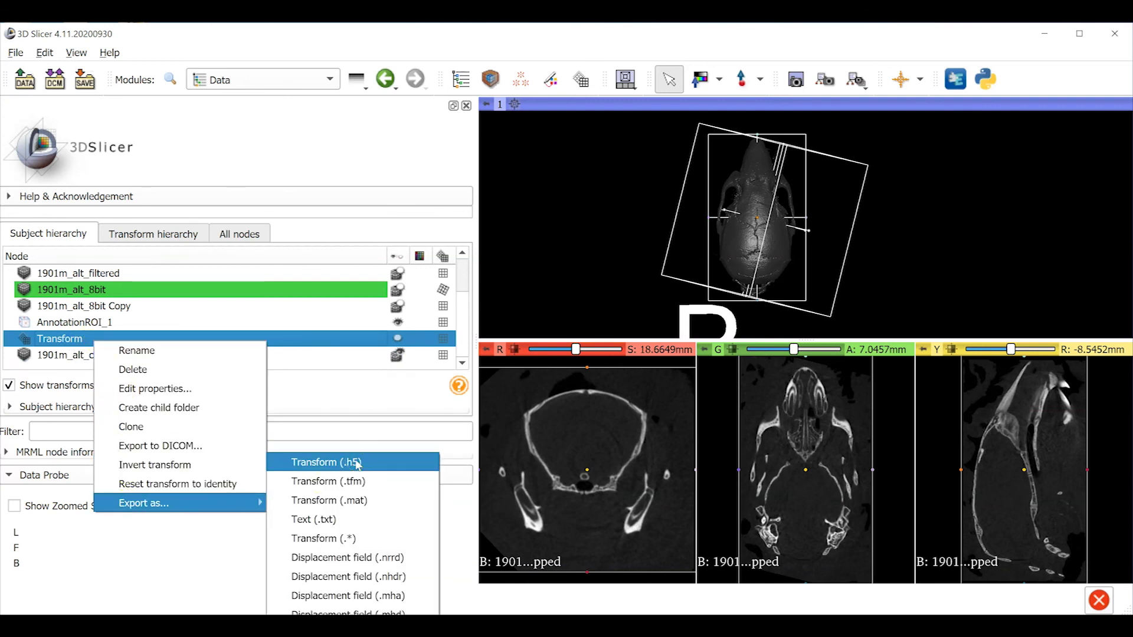
click(354, 462)
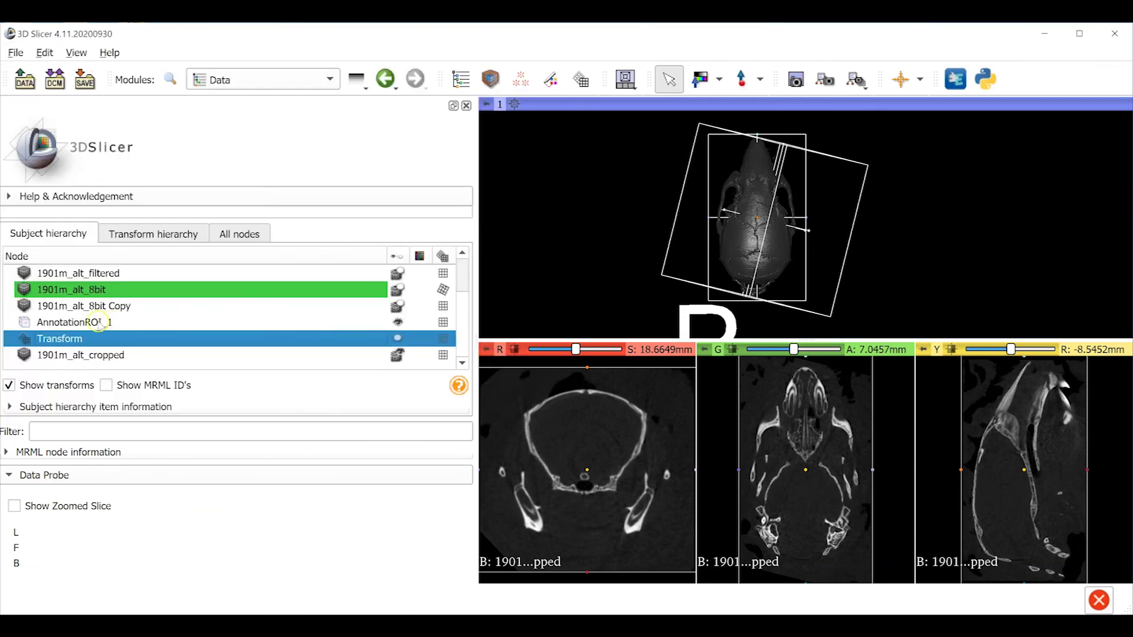
- Export AnnotationROI_1 as an Annotation List CSV (.acsv)
right_click(98, 323)
mouse_move(157, 445)
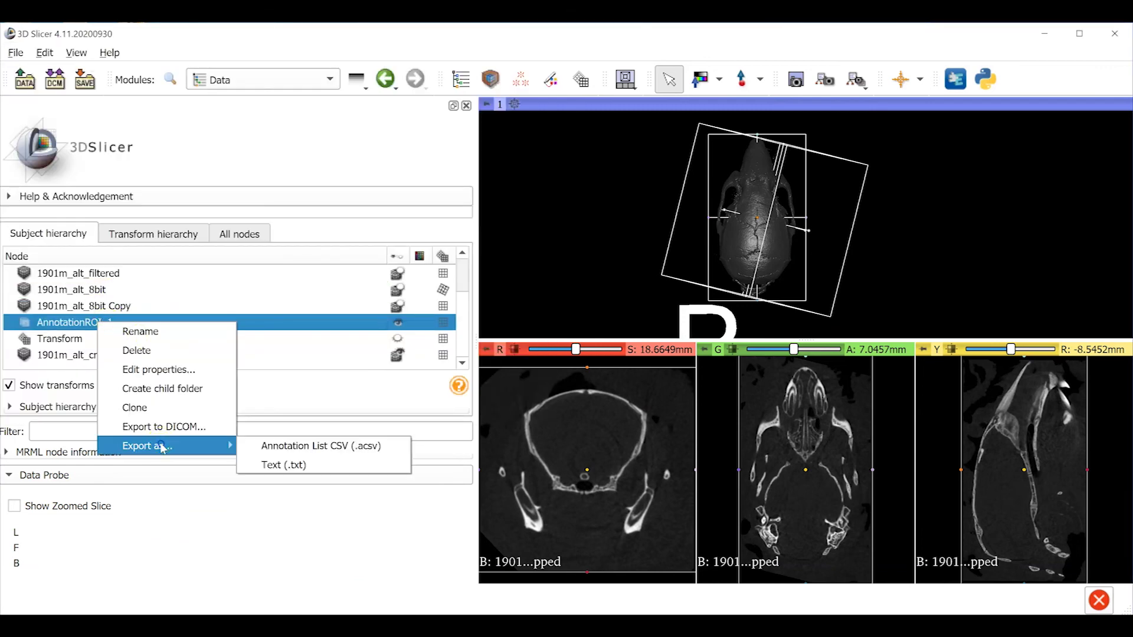
click(348, 447)
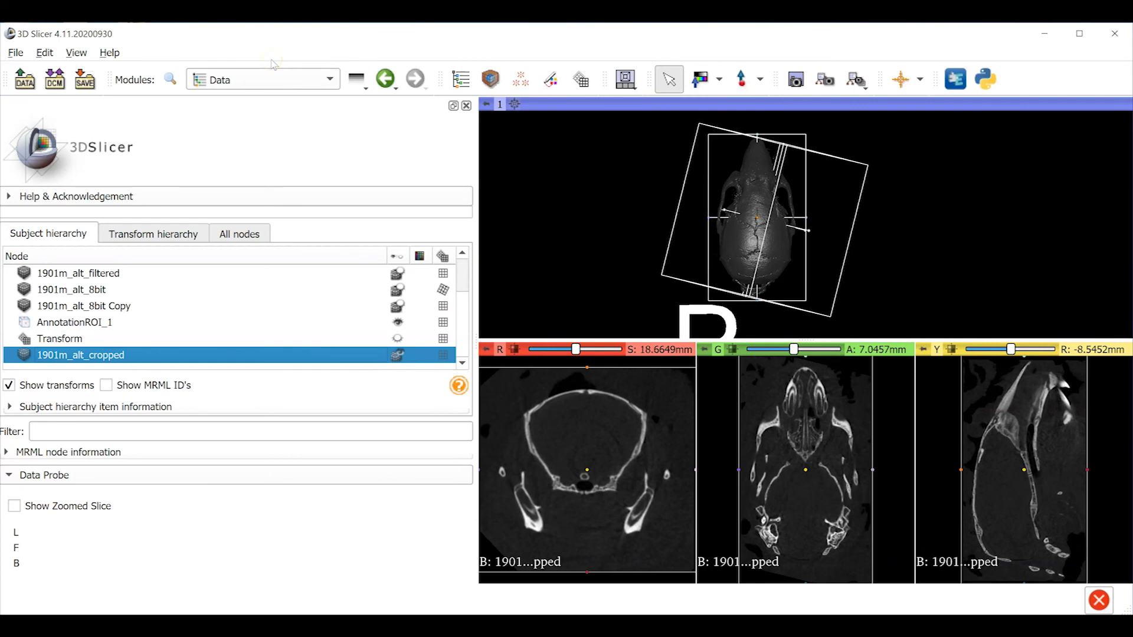
- Close the current scene, discarding unsaved modifications
click(15, 52)
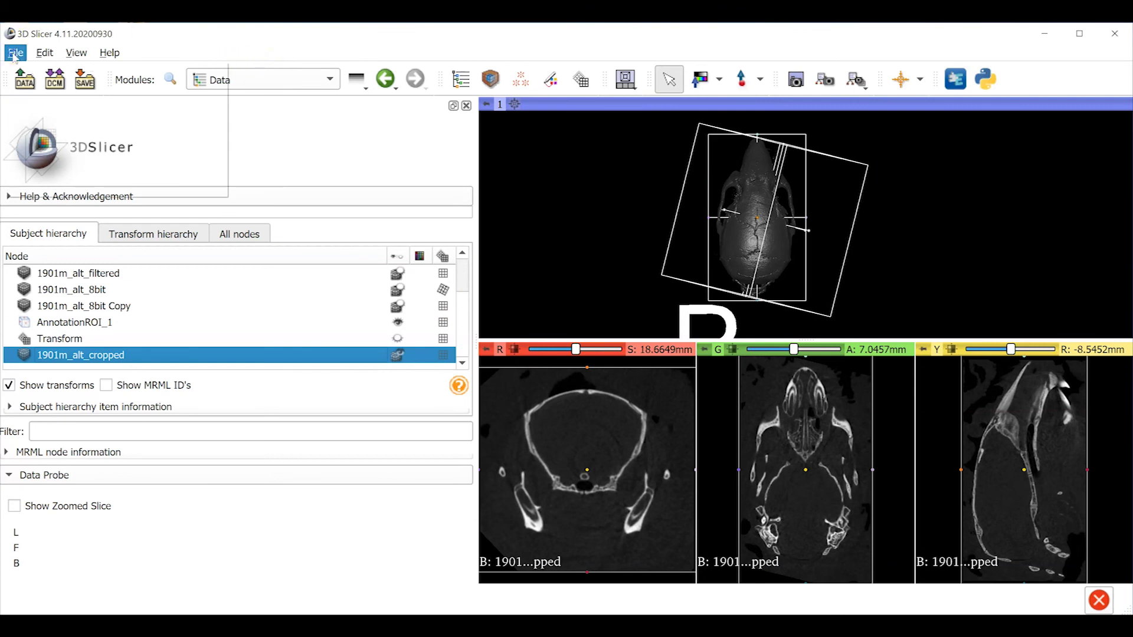
click(55, 167)
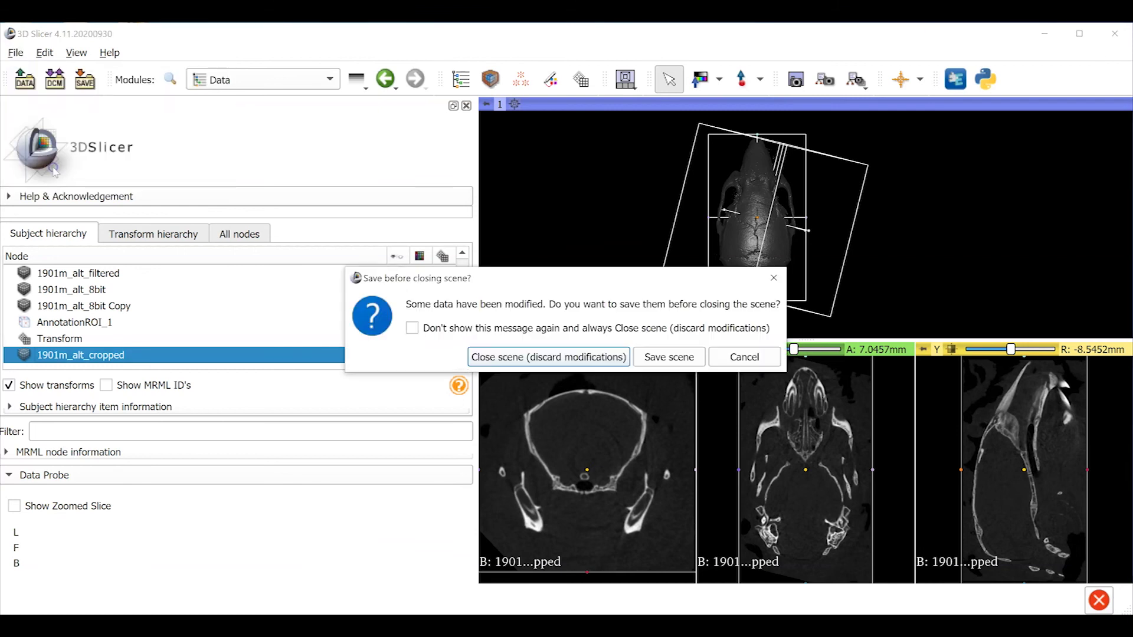
click(580, 357)
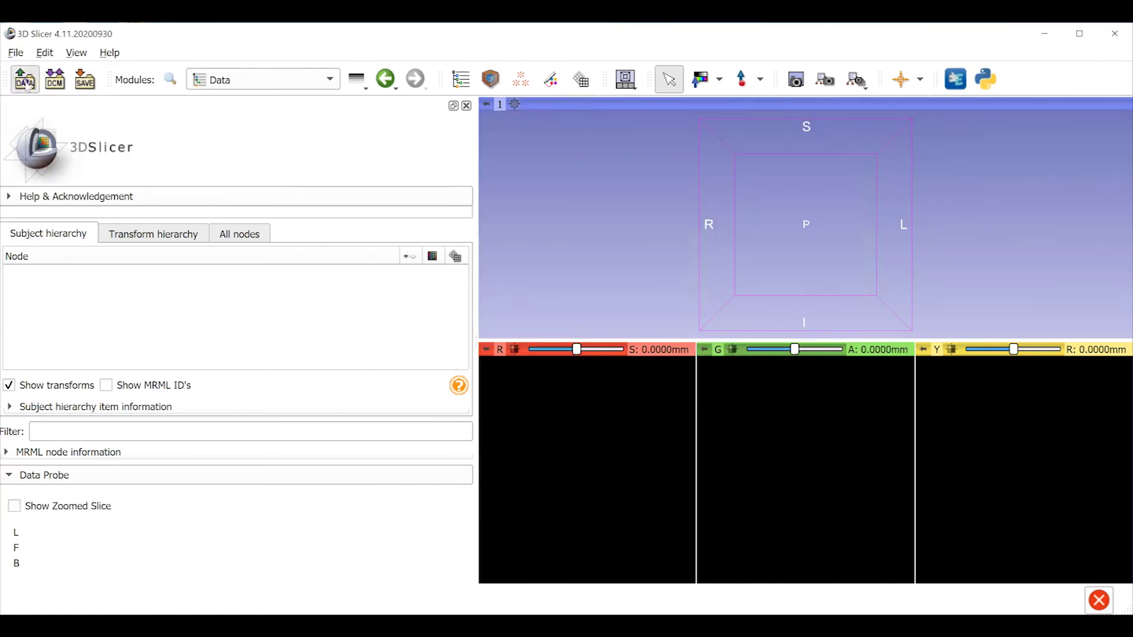
- Load 1901m_alt_cropped.nrrd into the empty scene and scroll through its slices
click(25, 78)
click(323, 155)
text(1901m_alt)
click(448, 497)
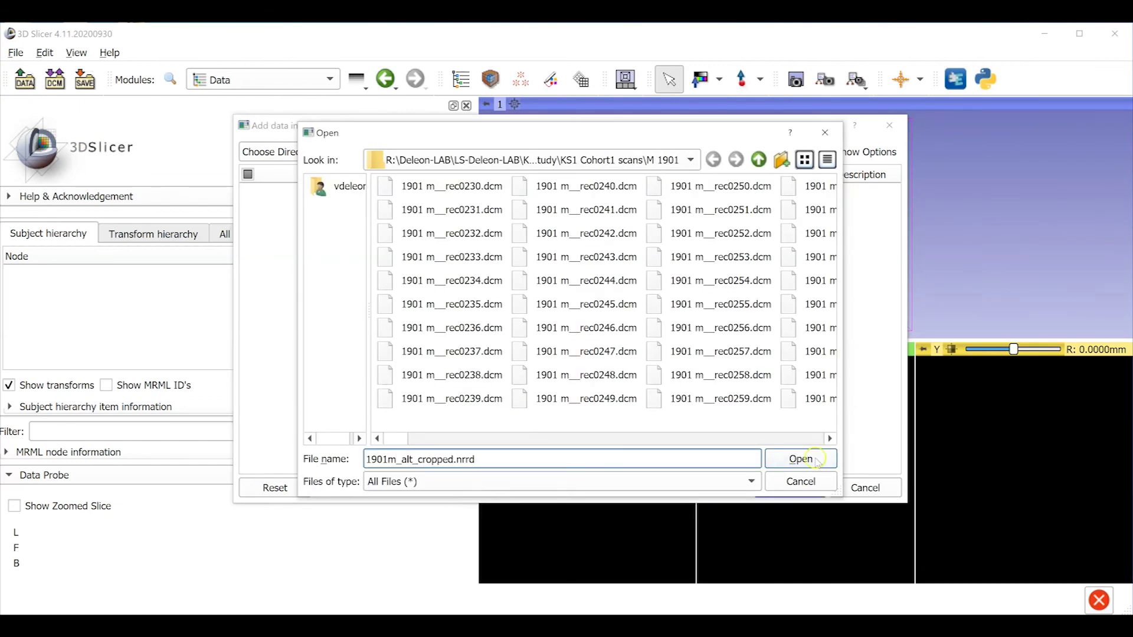
click(799, 460)
click(803, 488)
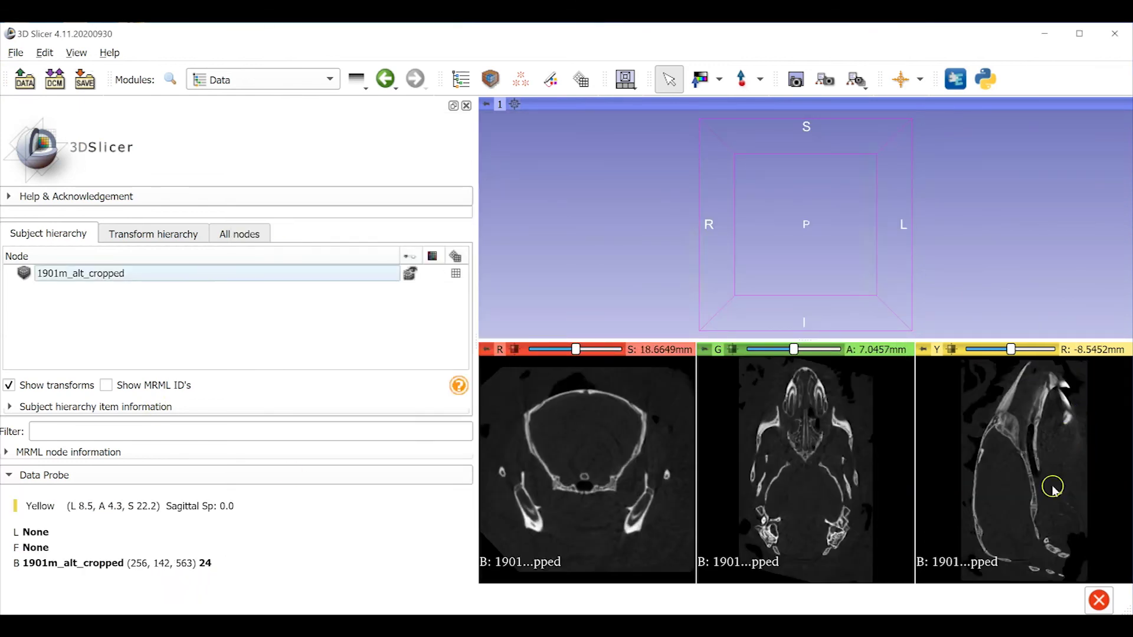
scroll(1050, 466, up, 4)
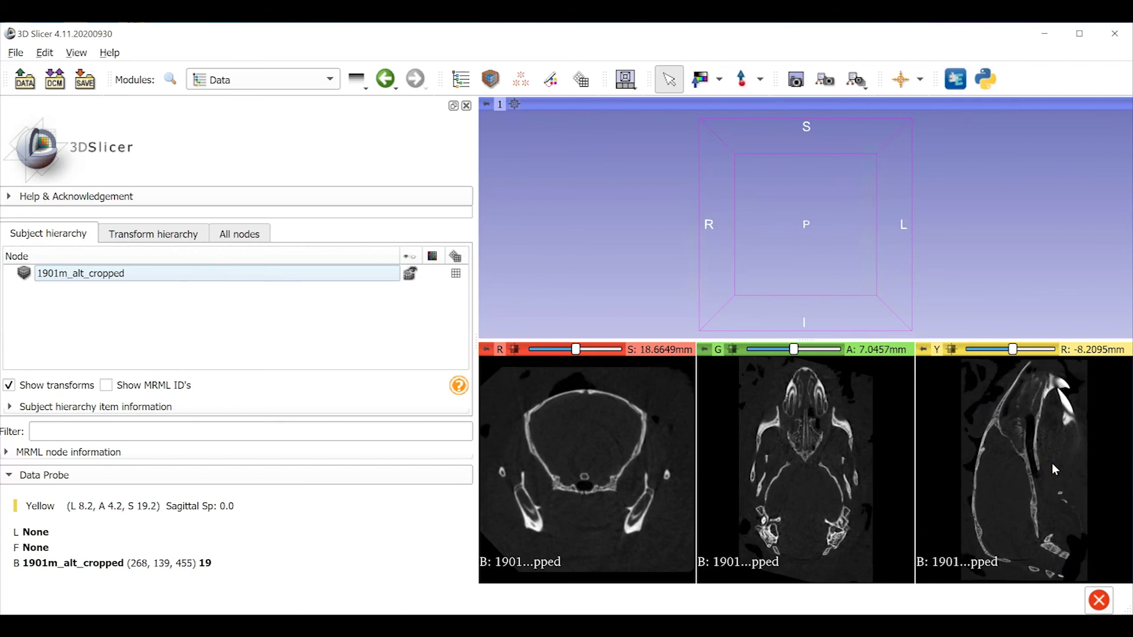
scroll(1052, 464, down, 6)
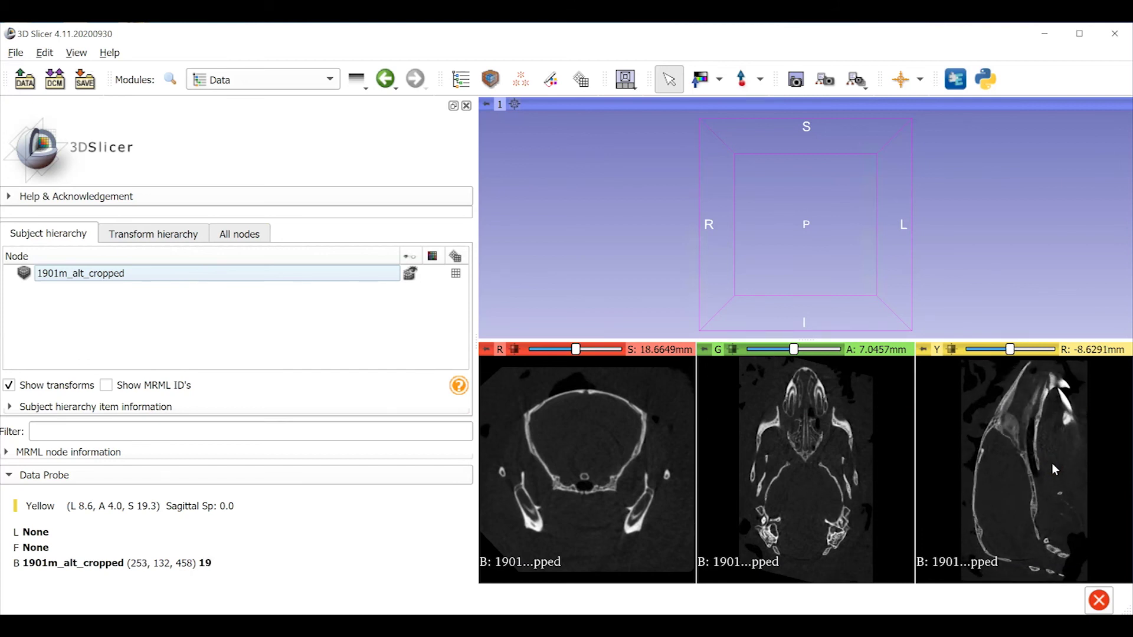
scroll(1052, 467, down, 2)
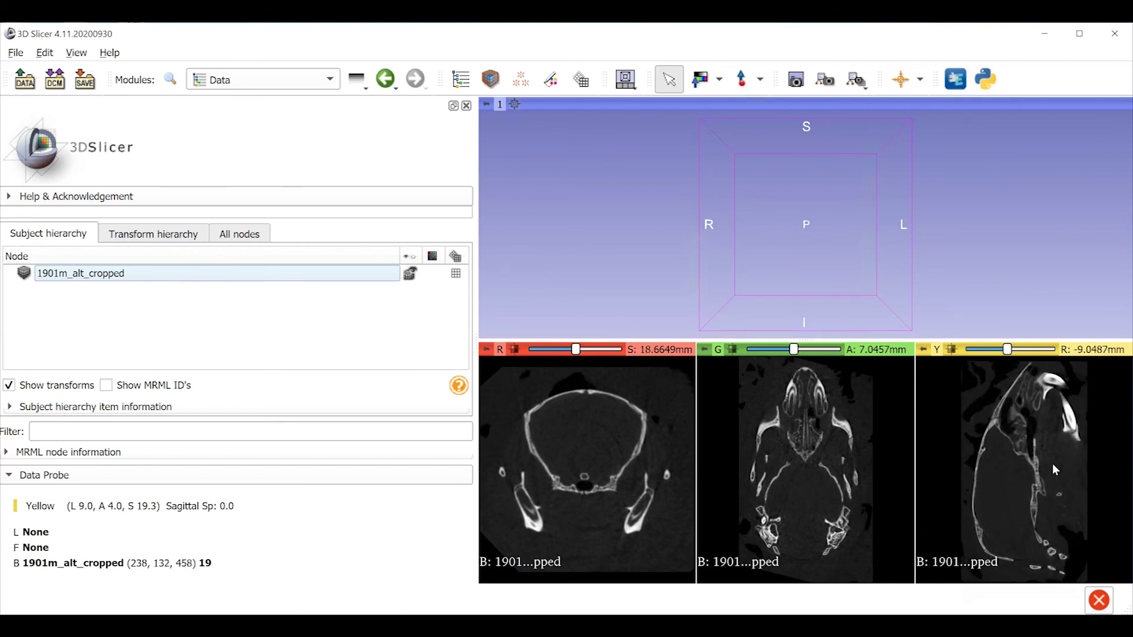
scroll(1053, 462, up, 7)
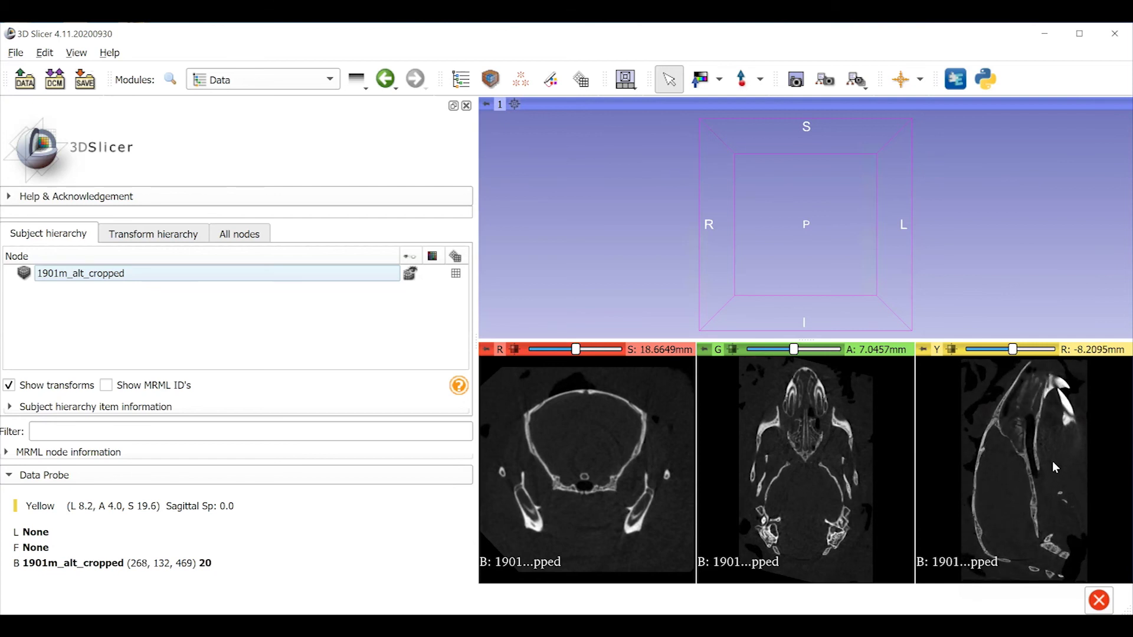
click(1062, 436)
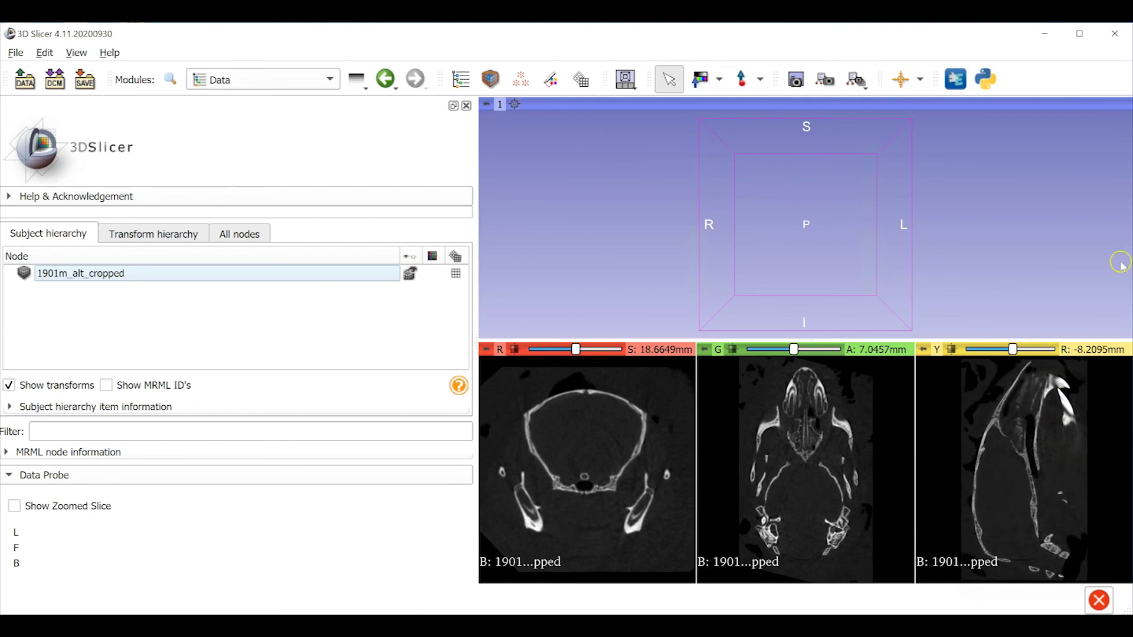